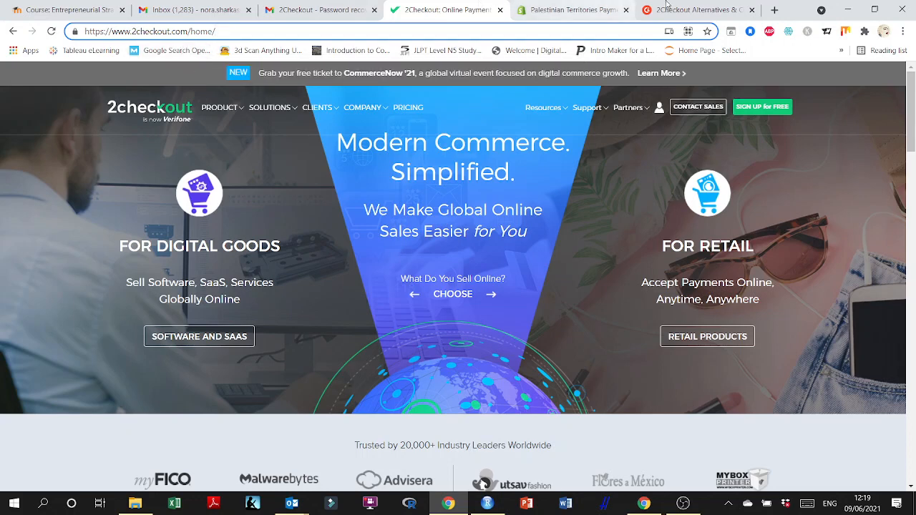
# Open a new browser tab and search Google for stripe.
pyautogui.click(775, 10)
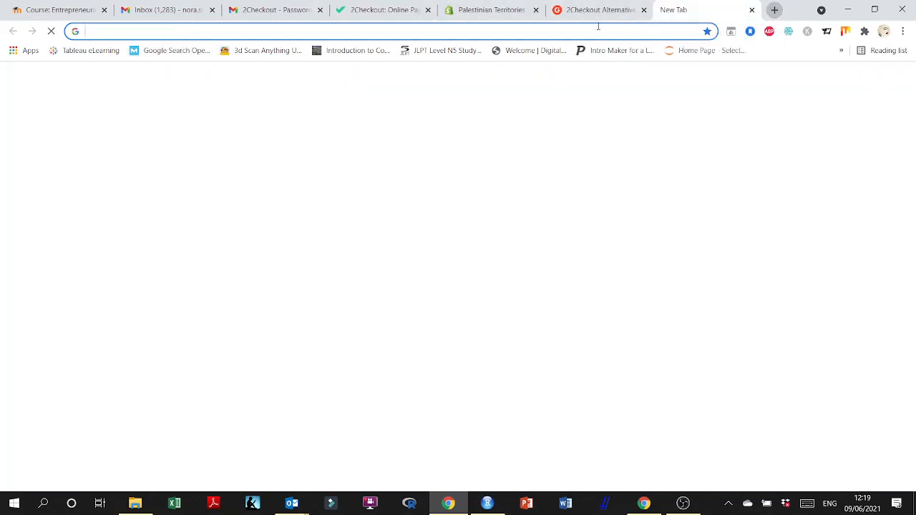
pyautogui.write('stripe')
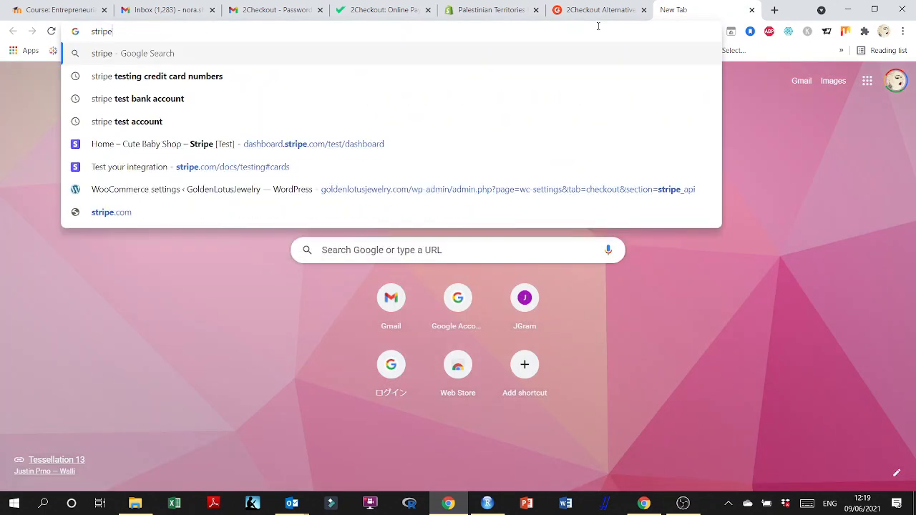
pyautogui.press('Return')
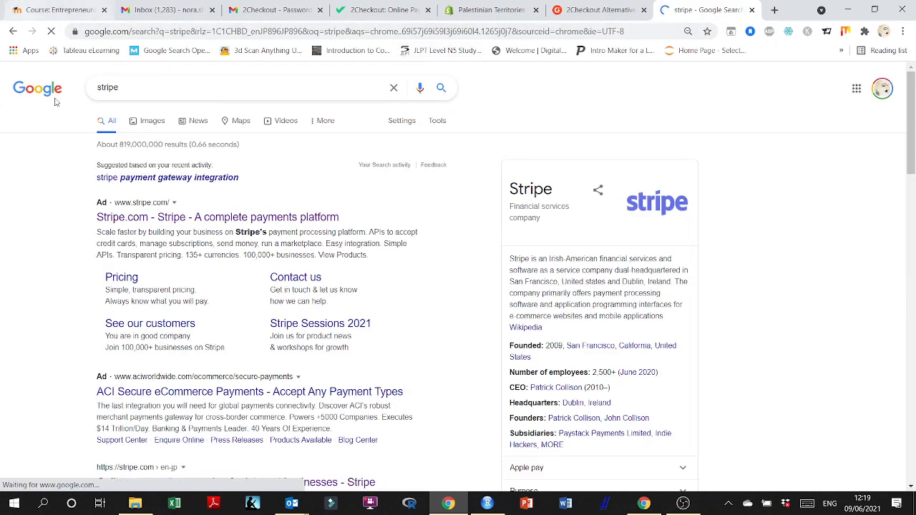
# Refine the search query to stripe locations.
pyautogui.click(180, 92)
pyautogui.write('locations')
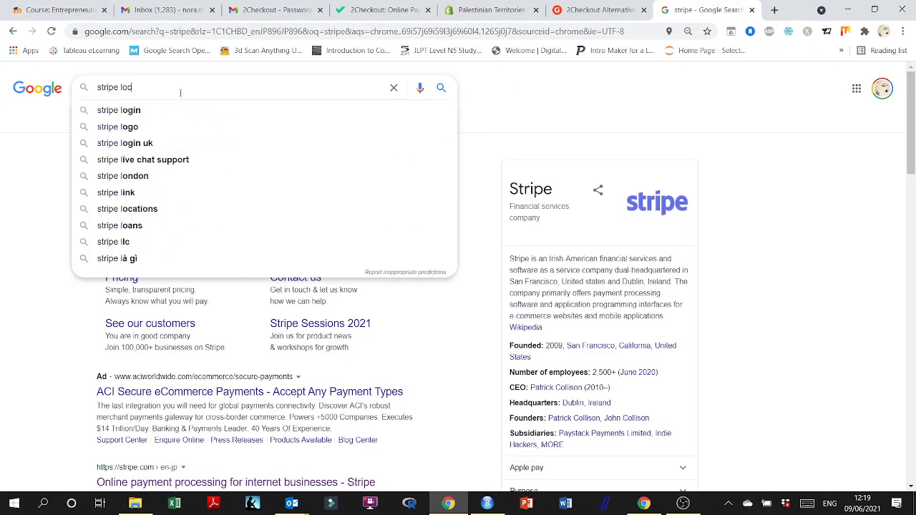
pyautogui.press('Return')
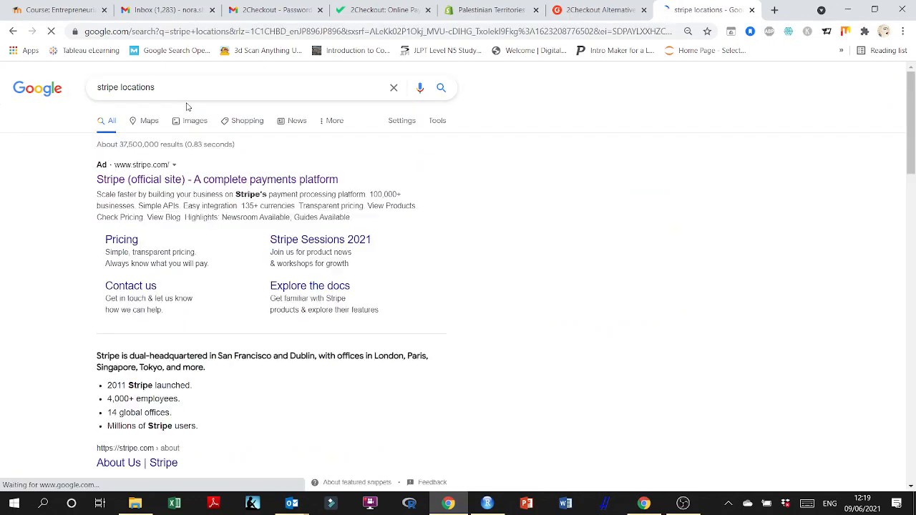
# Open the Stripe official site result and scroll down through the homepage to its footer.
pyautogui.click(303, 181)
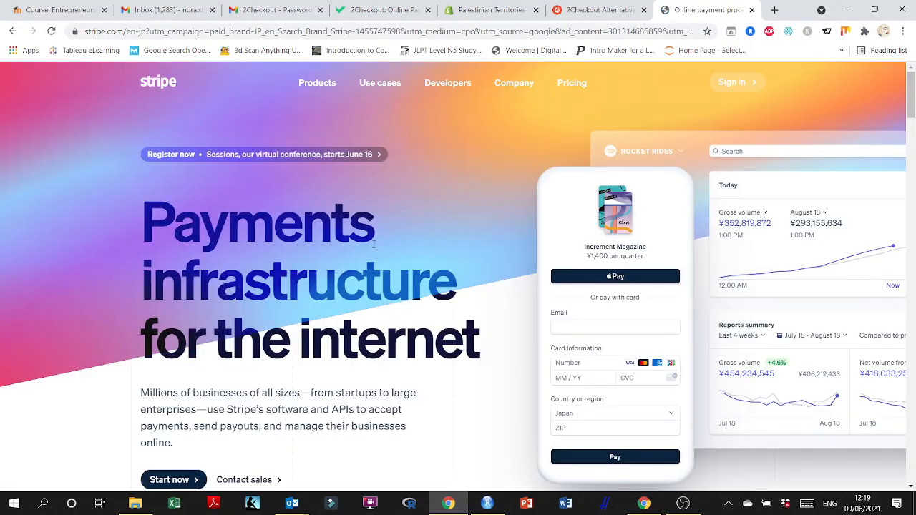
pyautogui.scroll(-3, 376, 247)
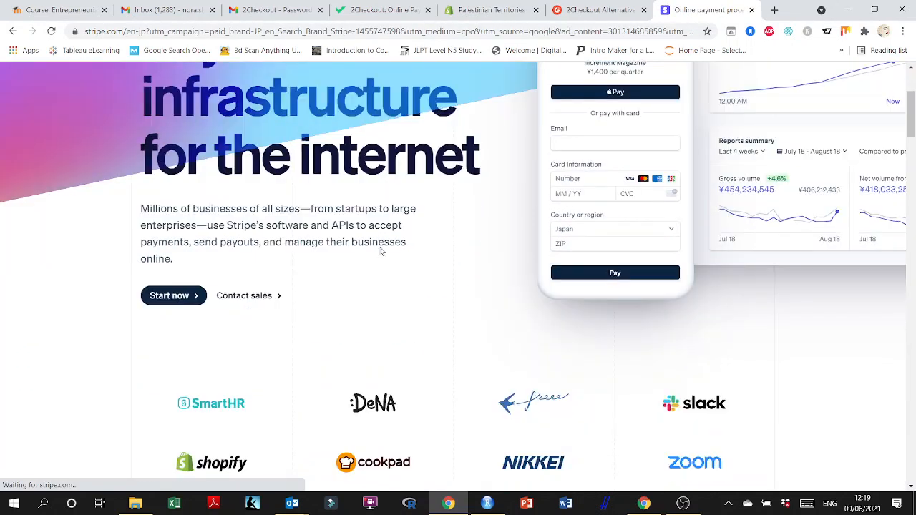
pyautogui.scroll(-15, 382, 251)
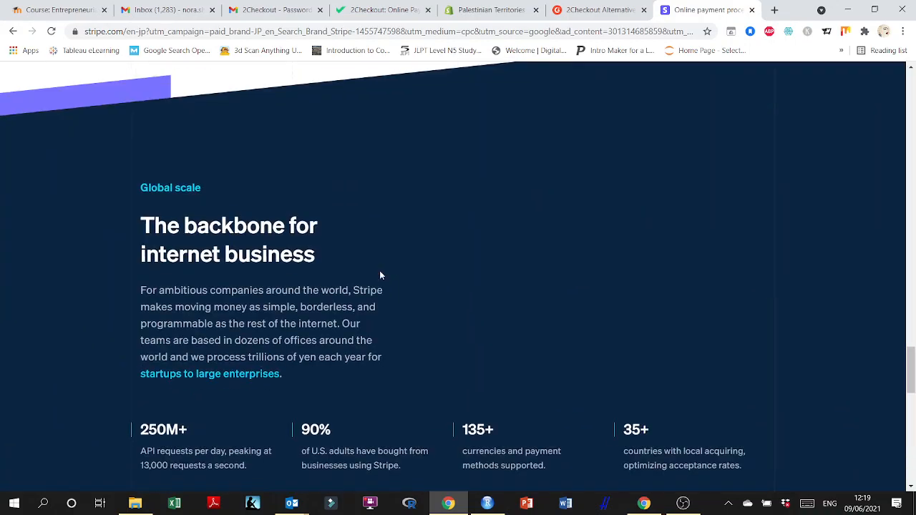
pyautogui.scroll(-10, 380, 275)
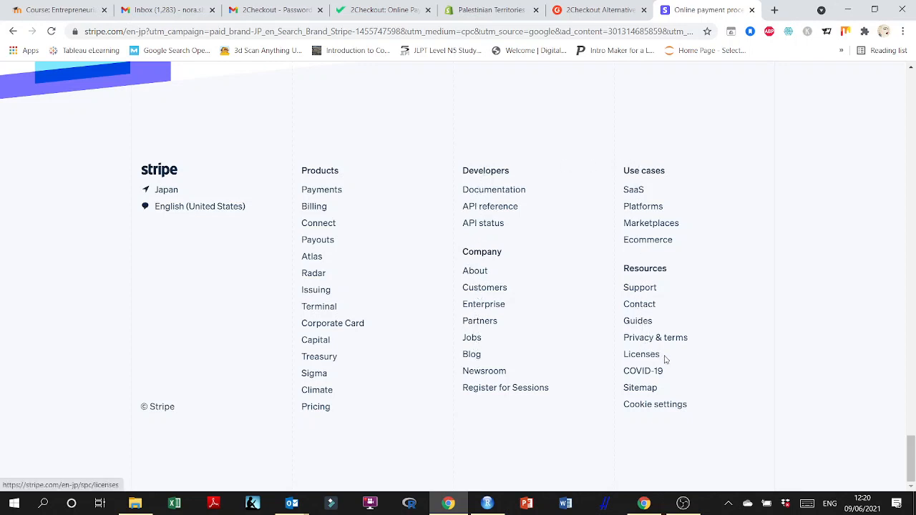
# Search Google for list of coutnries that can use stripe.
pyautogui.click(234, 32)
pyautogui.write('lis')
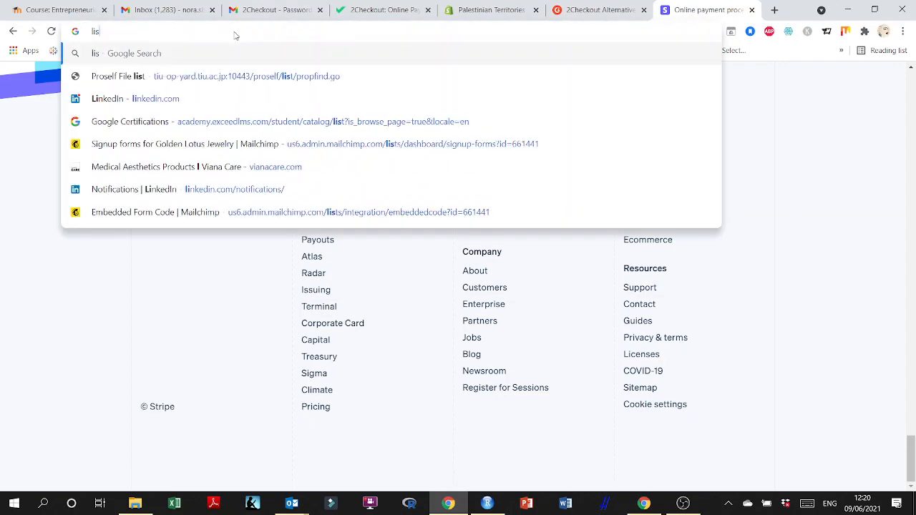
pyautogui.write('t of coutnries ')
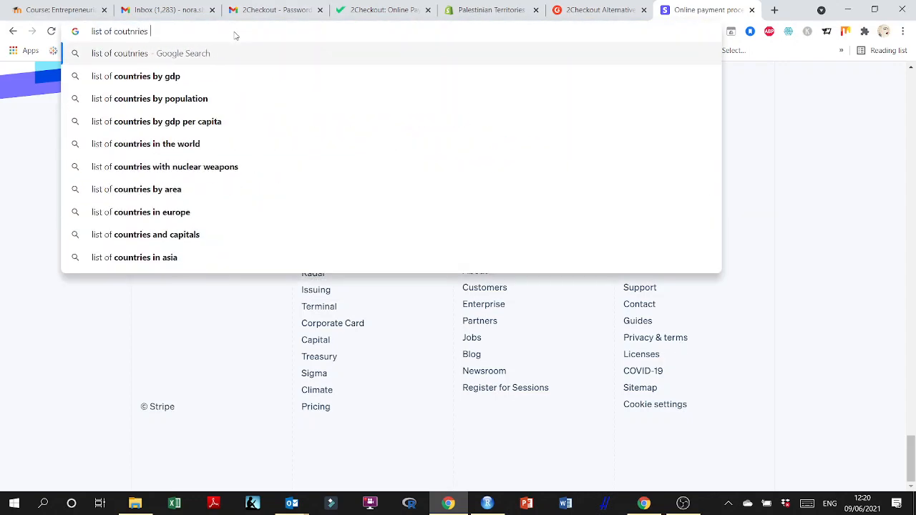
pyautogui.write('that can use ')
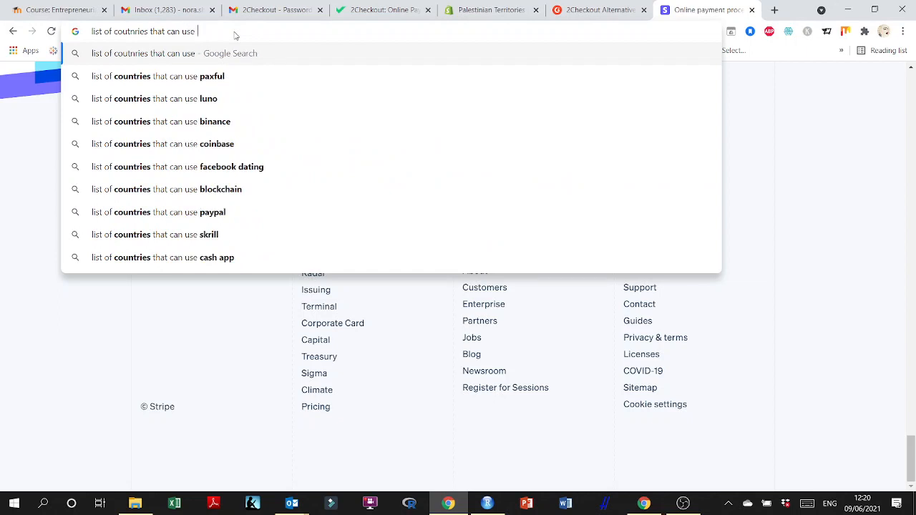
pyautogui.write('stripe')
pyautogui.press('Return')
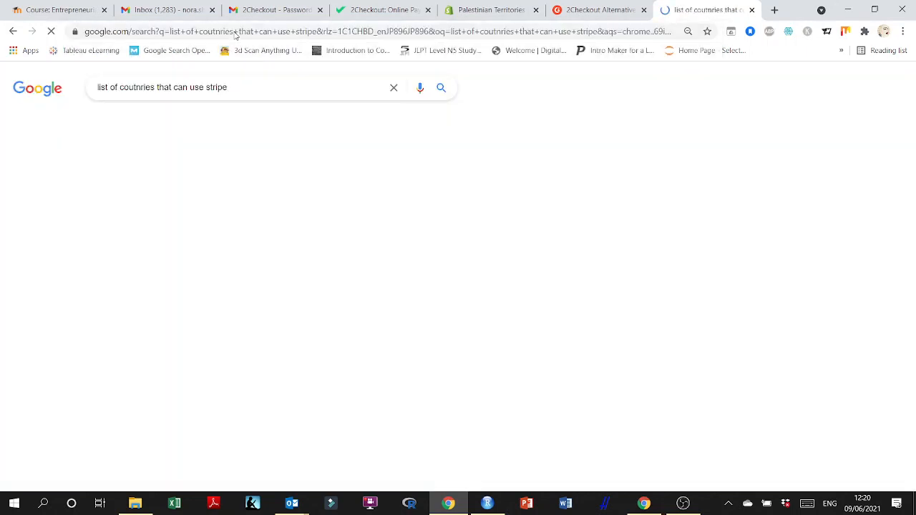
# Open the Stripe official site result in a new tab and scroll down the search results.
pyautogui.rightClick(199, 219)
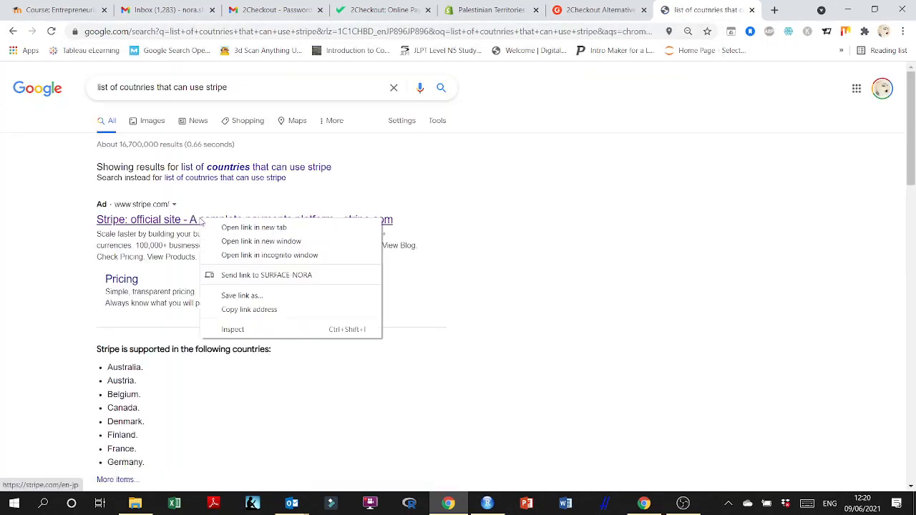
pyautogui.click(237, 226)
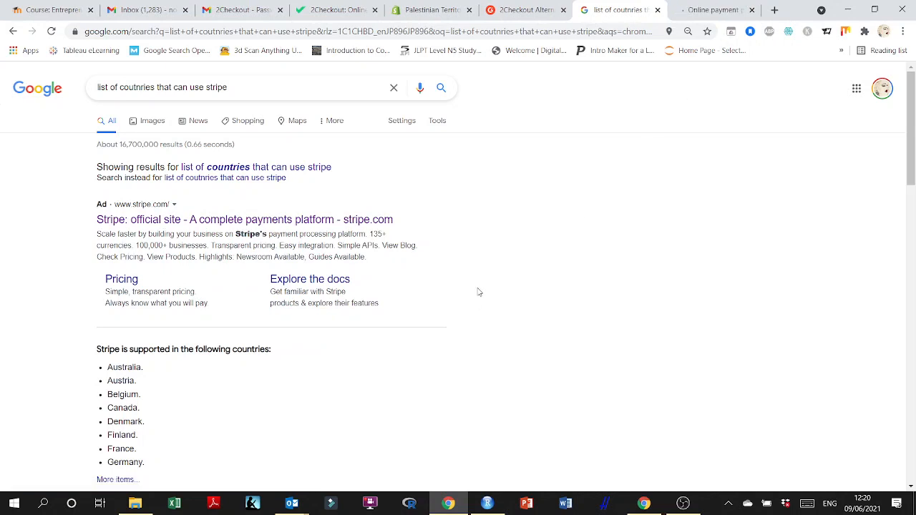
pyautogui.scroll(-2, 32, 274)
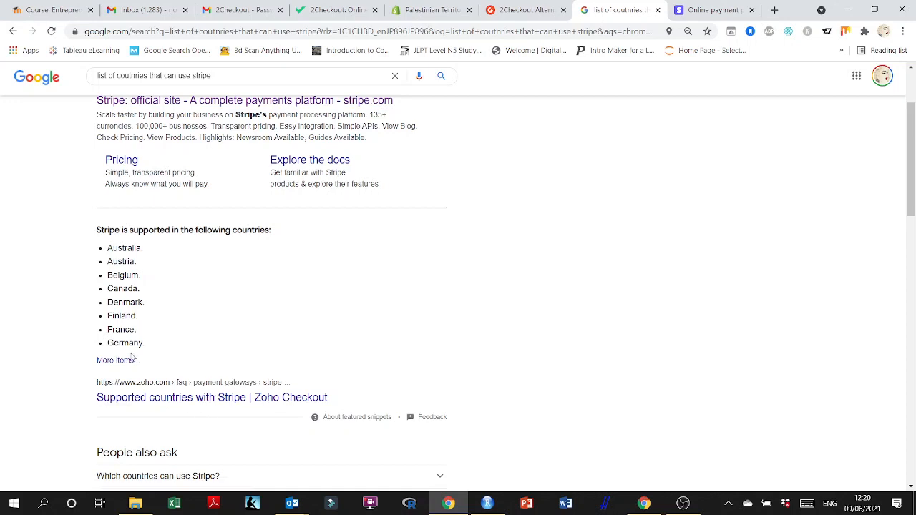
# Switch to the new Stripe tab and load the shortened address stripe.com/en-jp without the tracking parameters.
pyautogui.click(712, 9)
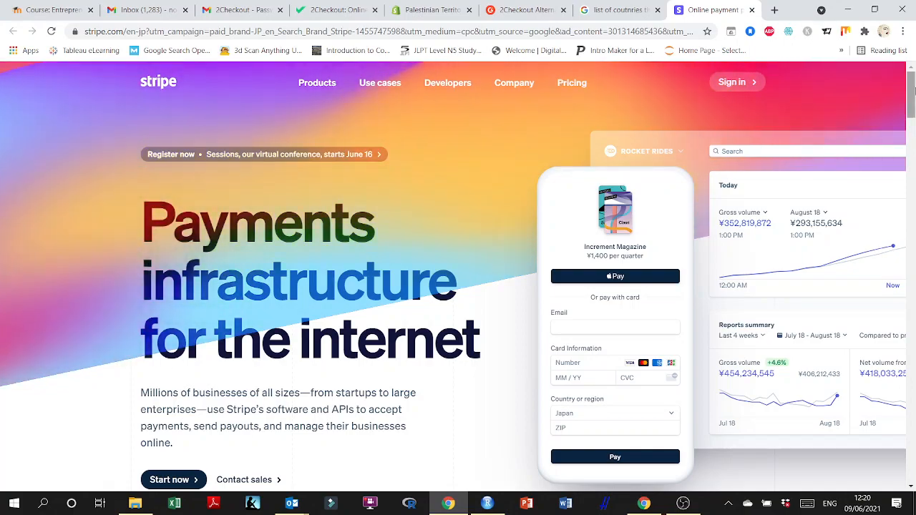
pyautogui.moveTo(912, 91); pyautogui.dragTo(910, 463)
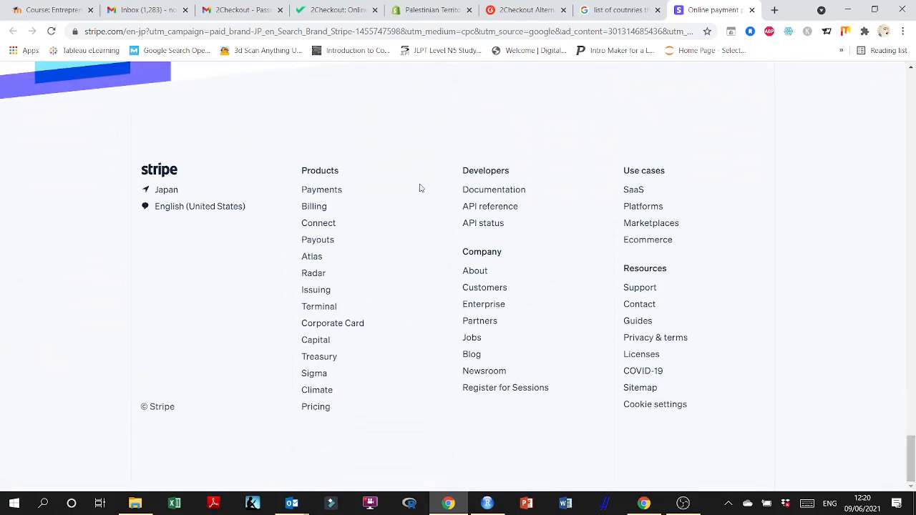
pyautogui.click(222, 31)
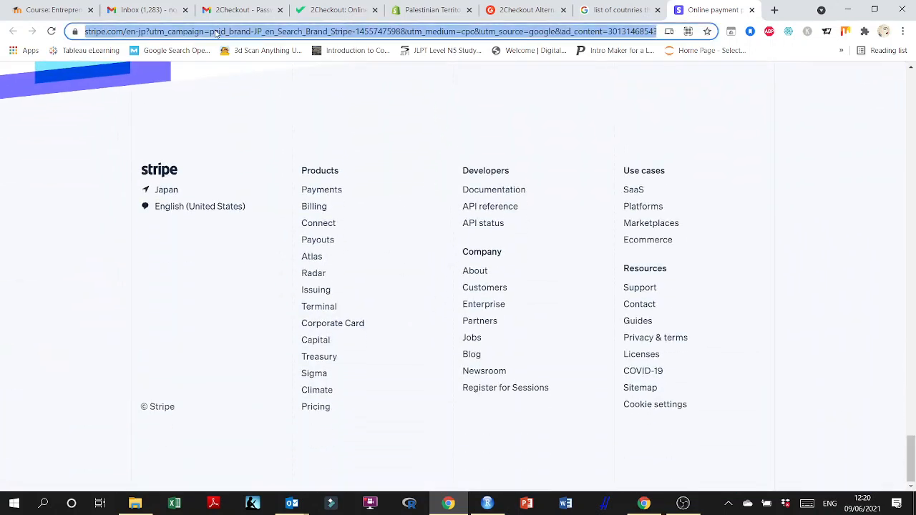
pyautogui.click(129, 31)
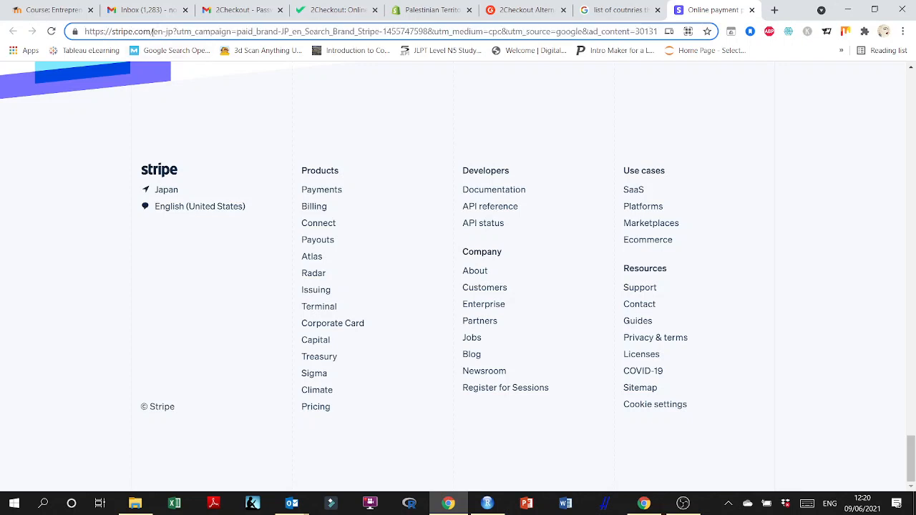
pyautogui.moveTo(153, 31); pyautogui.dragTo(894, 79)
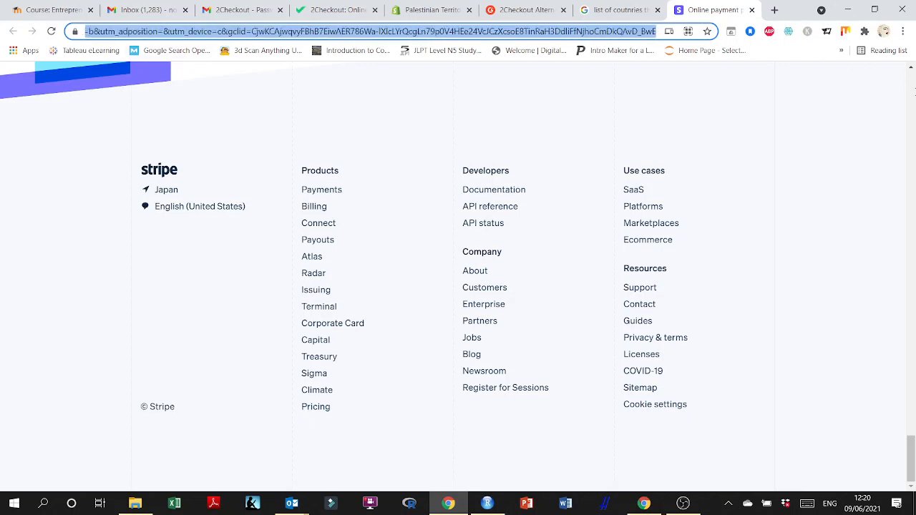
pyautogui.press('BackSpace')
pyautogui.press('Return')
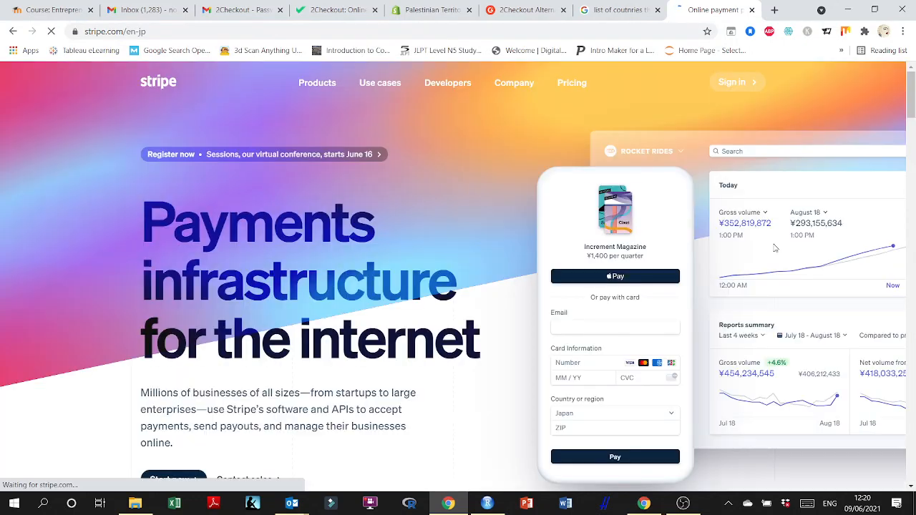
# Open the Sitemap from the page footer and go to the Global availability page.
pyautogui.moveTo(911, 100); pyautogui.dragTo(911, 476)
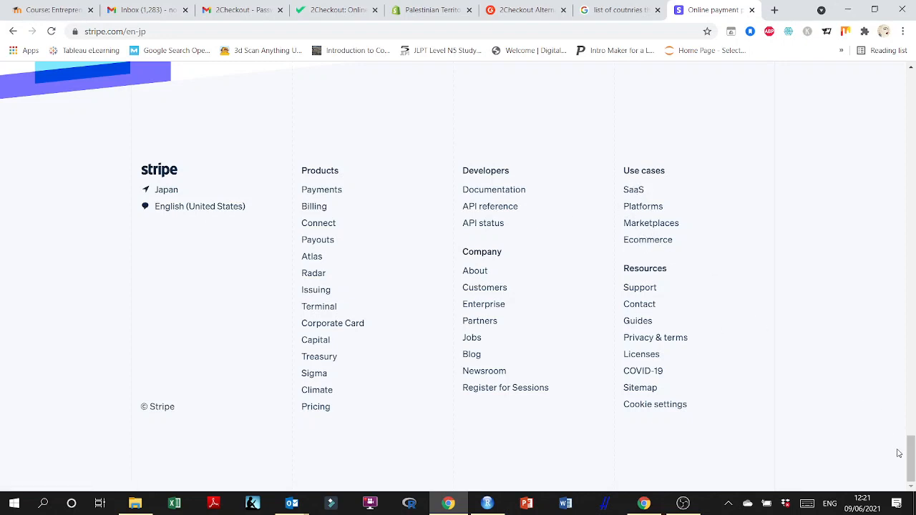
pyautogui.click(648, 388)
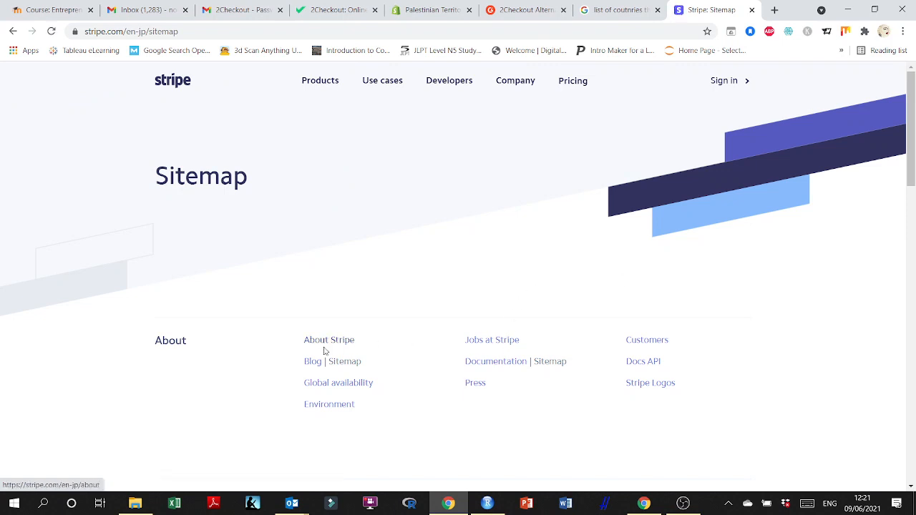
pyautogui.click(344, 384)
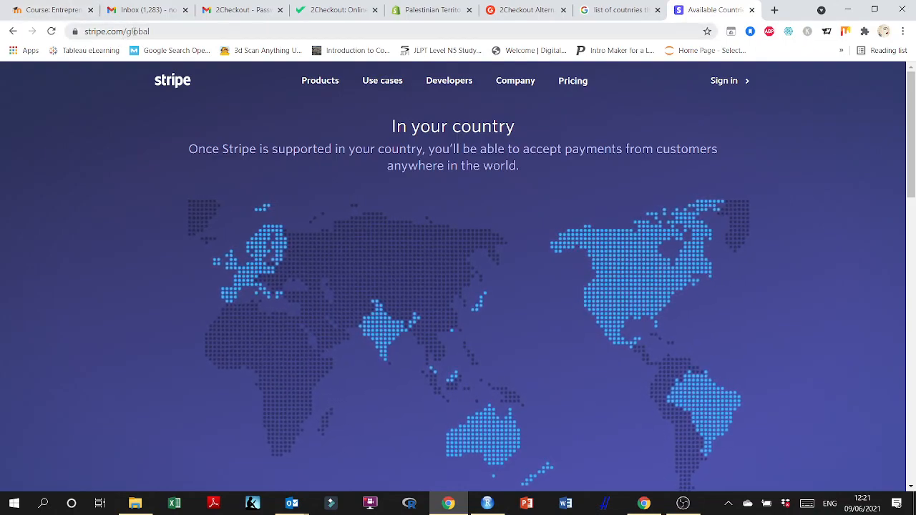
# Read through the list of countries where Stripe is available, including the request-an-invite section.
pyautogui.scroll(-5, 823, 287)
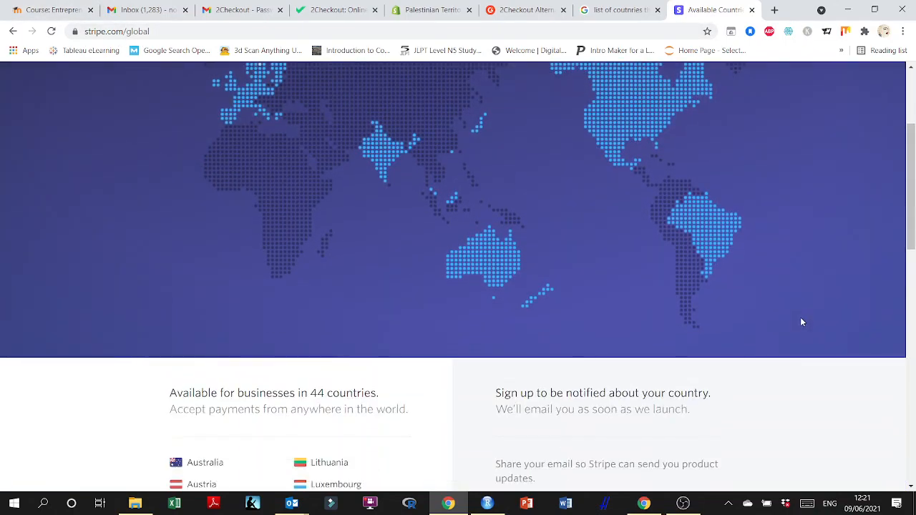
pyautogui.scroll(-1, 803, 322)
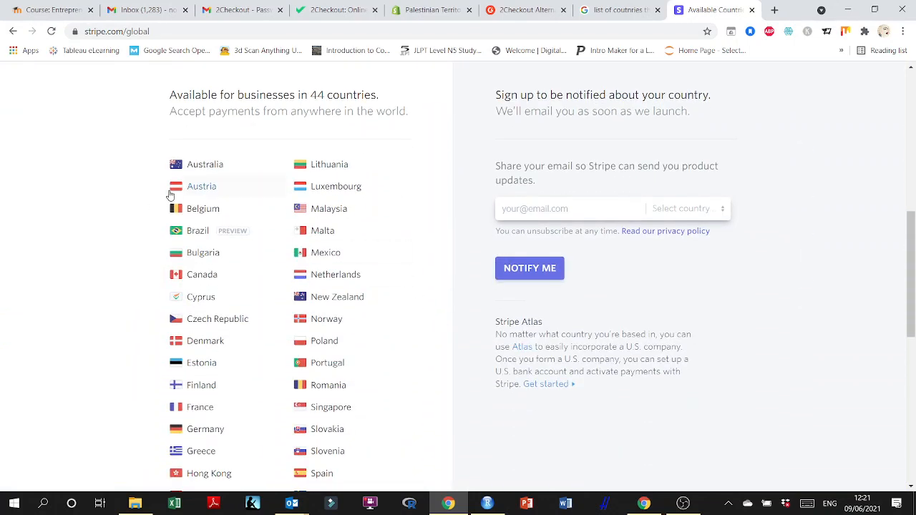
pyautogui.scroll(-1, 250, 218)
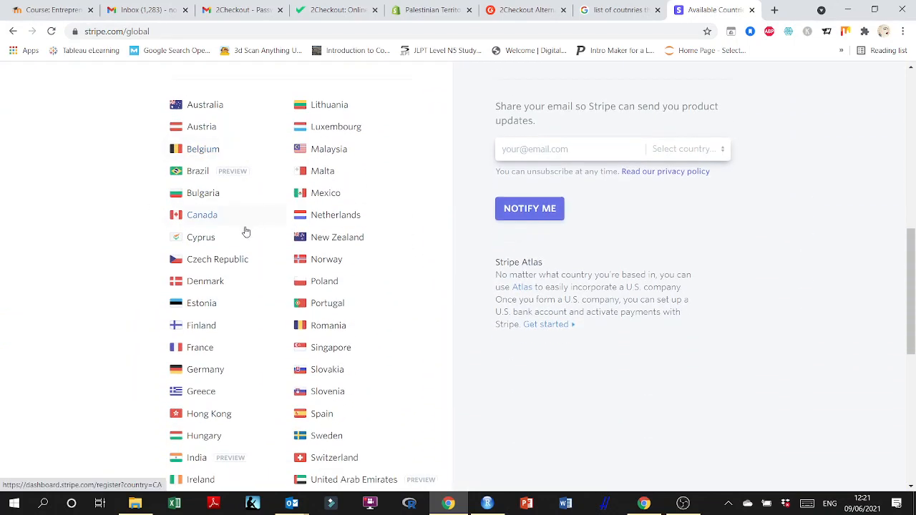
pyautogui.scroll(-1, 372, 261)
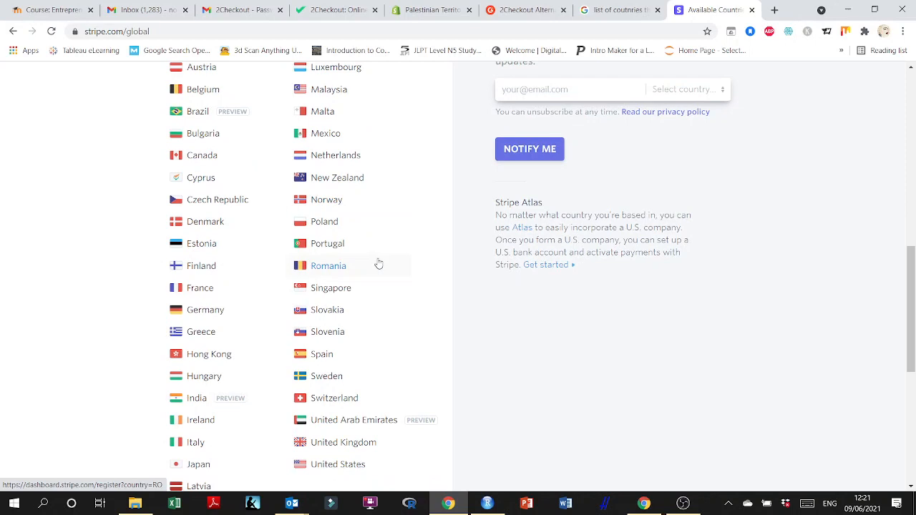
pyautogui.scroll(-1, 390, 274)
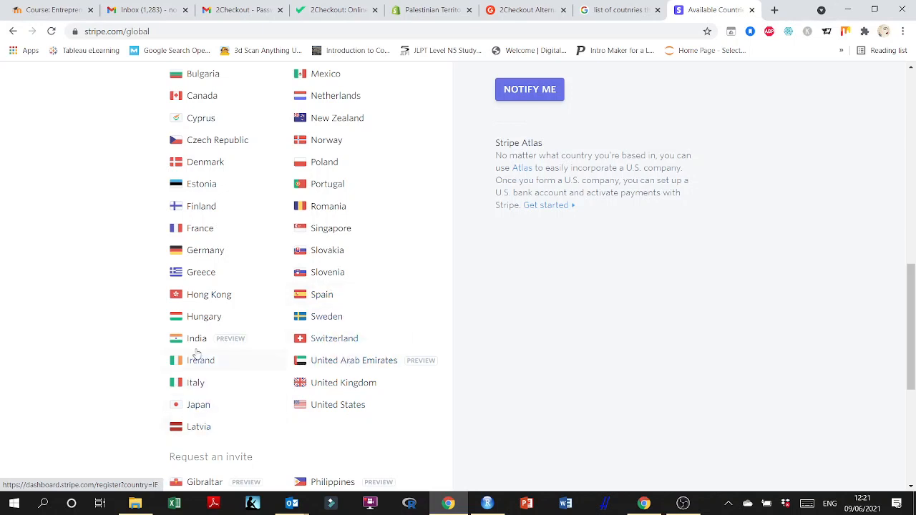
pyautogui.scroll(-1, 202, 320)
pyautogui.scroll(-2, 199, 323)
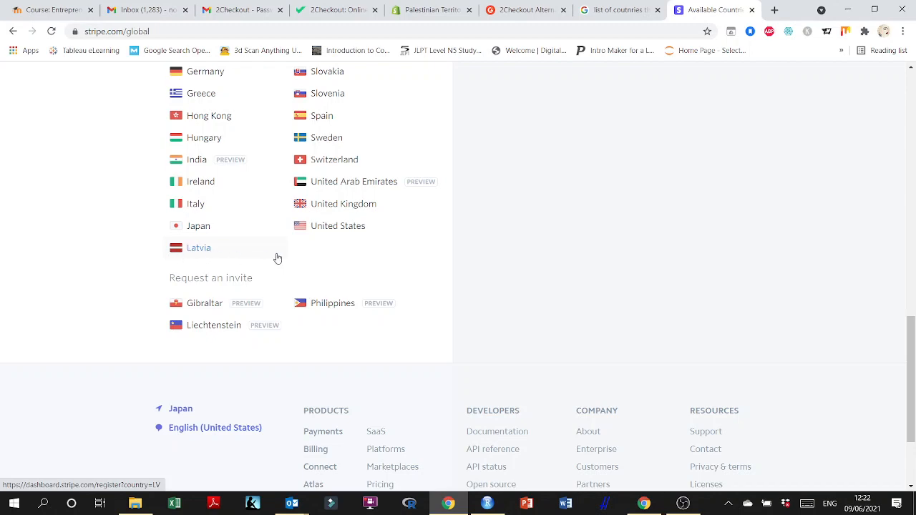
pyautogui.scroll(5, 423, 259)
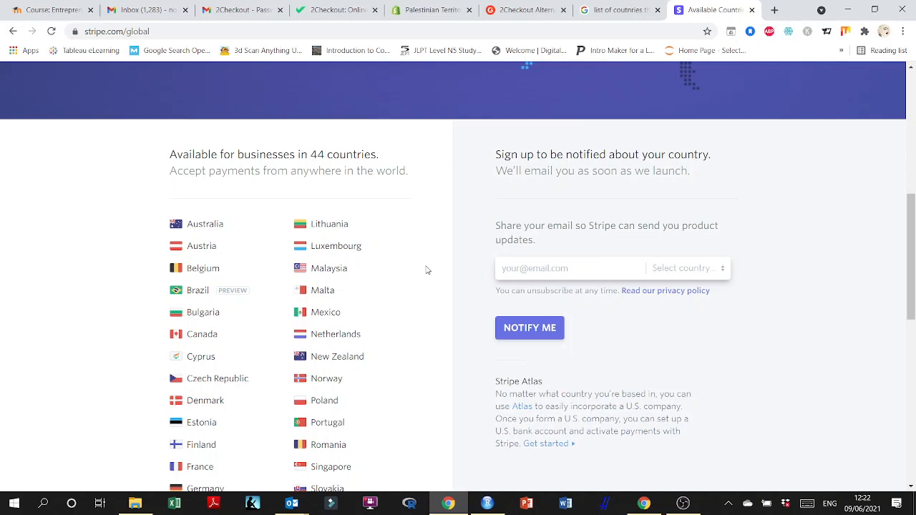
pyautogui.scroll(-6, 427, 270)
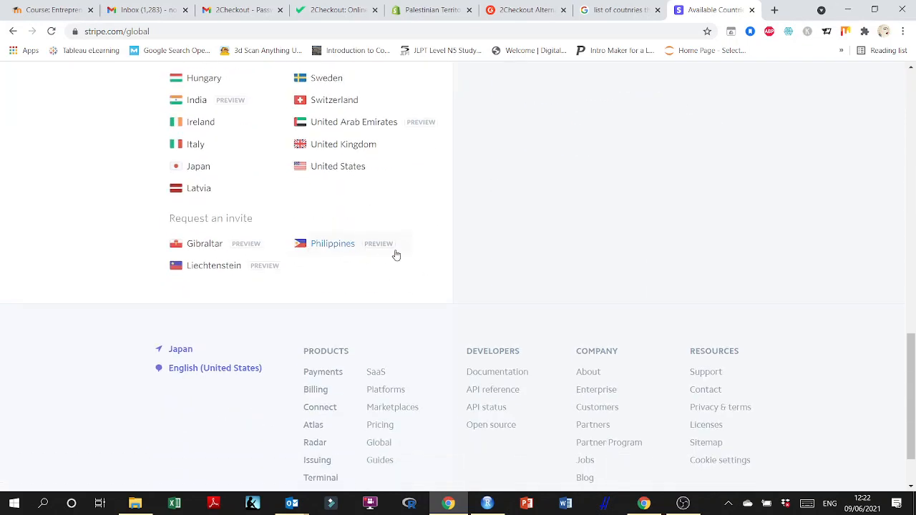
pyautogui.moveTo(255, 219); pyautogui.dragTo(113, 221)
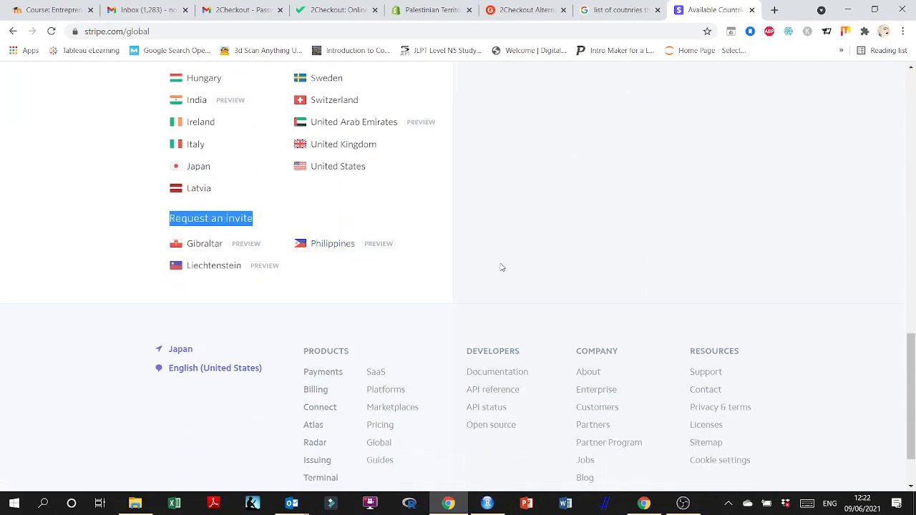
pyautogui.scroll(12, 526, 256)
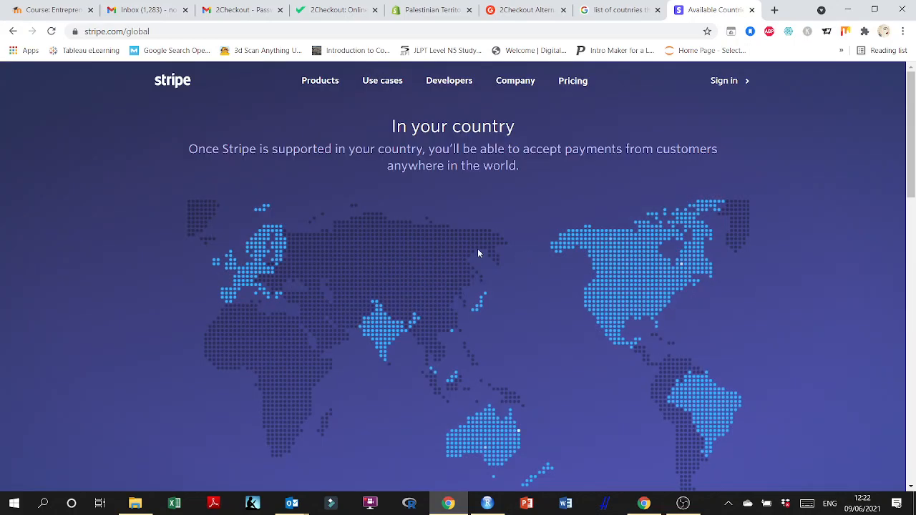
# Switch to the 2Checkout tab and scroll through its homepage to review its features and footer.
pyautogui.scroll(-12, 479, 254)
pyautogui.scroll(7, 362, 290)
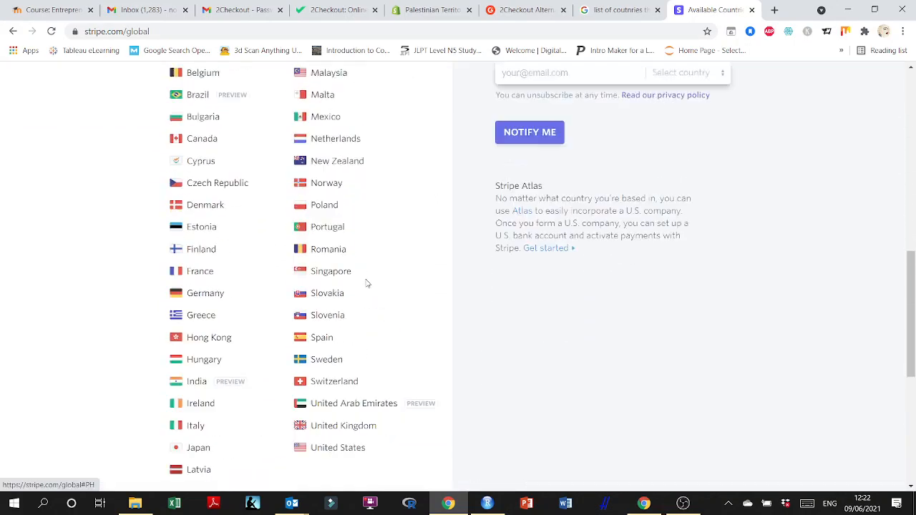
pyautogui.click(336, 10)
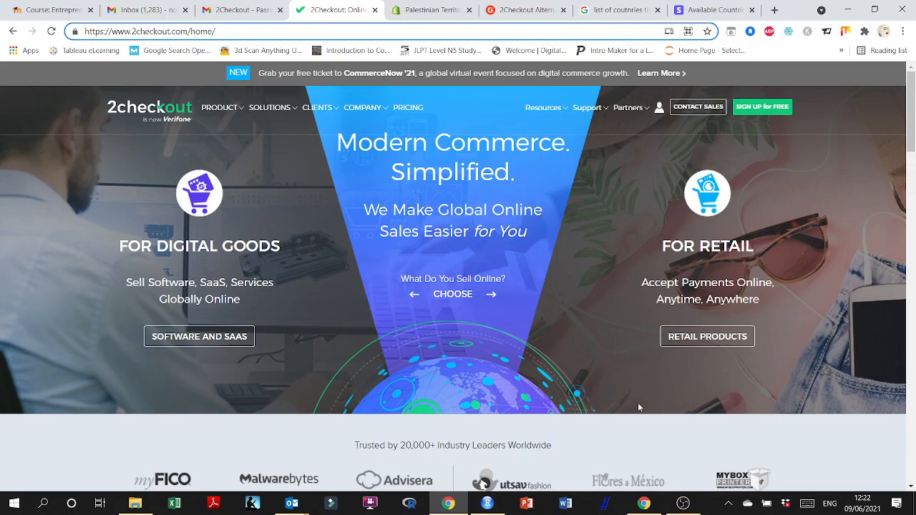
pyautogui.scroll(-3, 512, 341)
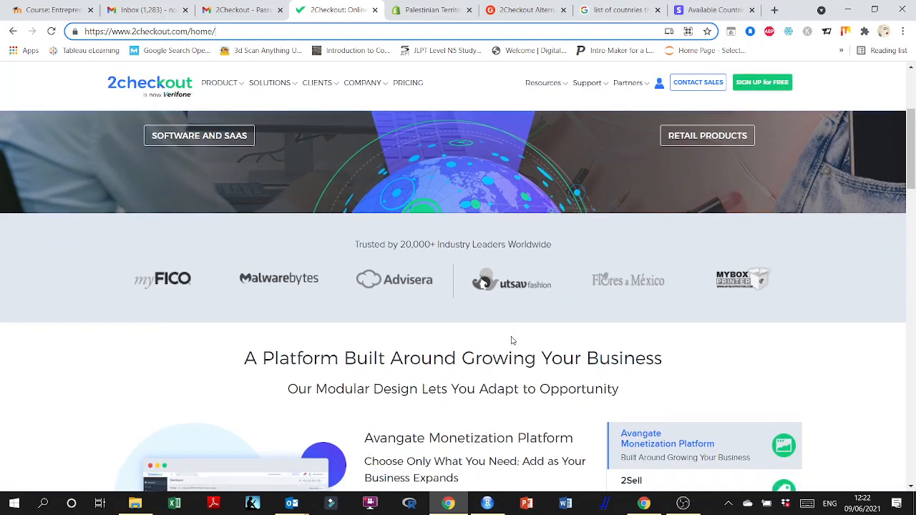
pyautogui.scroll(-5, 512, 340)
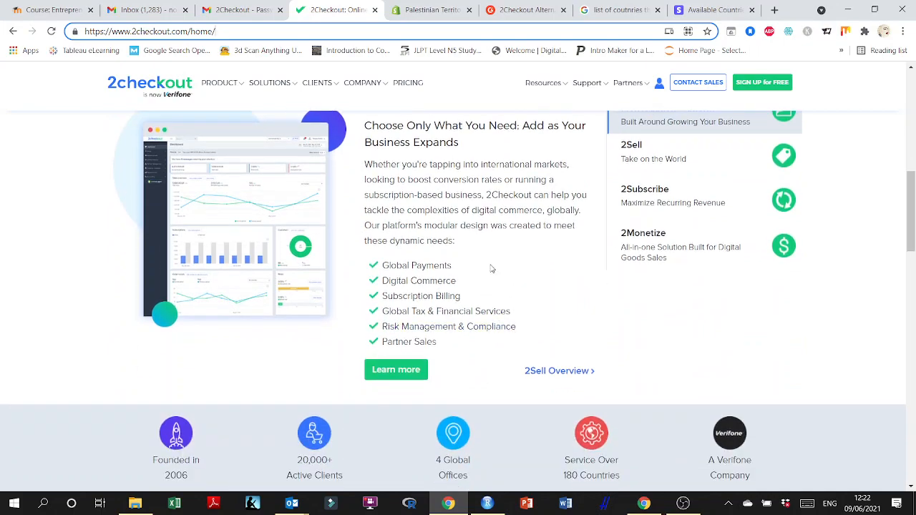
pyautogui.scroll(-2, 580, 307)
pyautogui.scroll(-6, 644, 311)
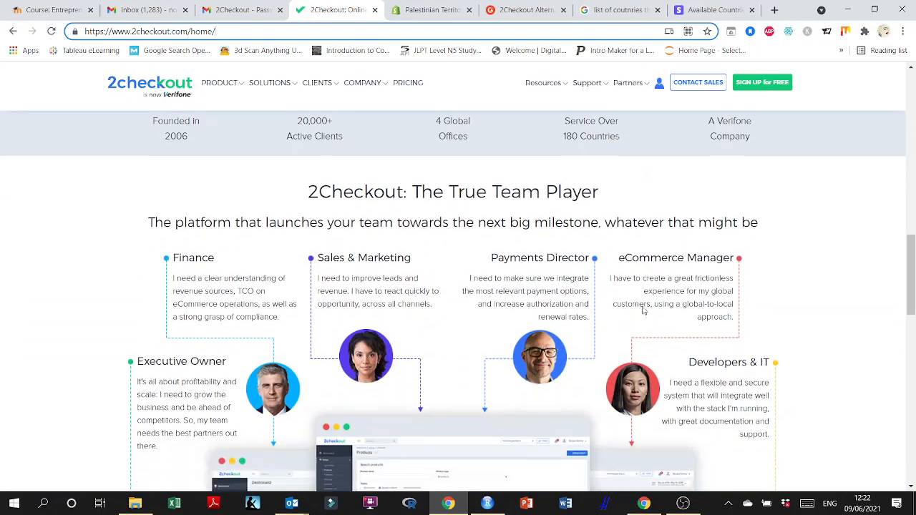
pyautogui.scroll(-10, 773, 314)
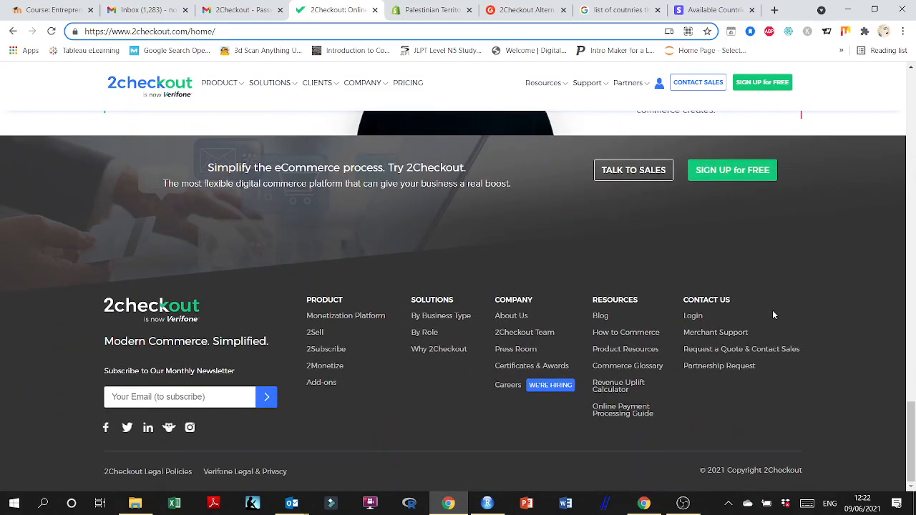
pyautogui.scroll(1, 773, 315)
pyautogui.scroll(-1, 773, 315)
pyautogui.scroll(20, 773, 315)
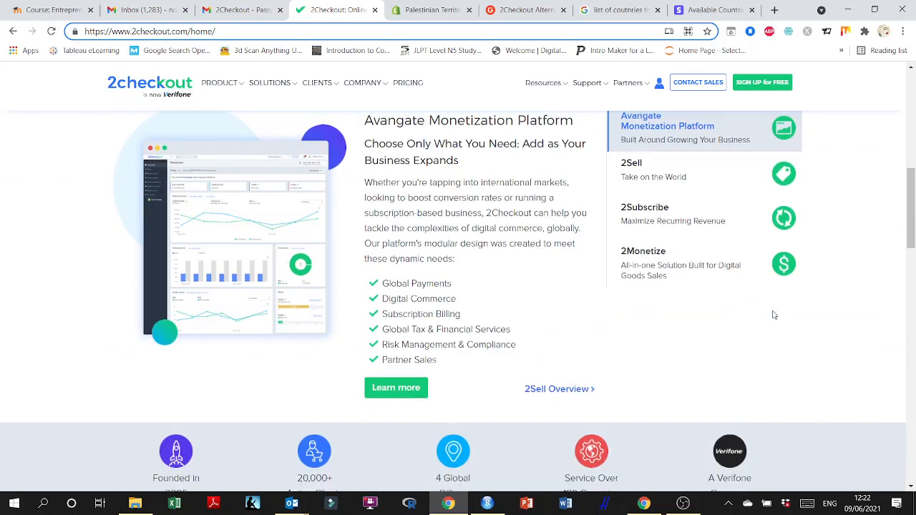
pyautogui.scroll(5, 772, 315)
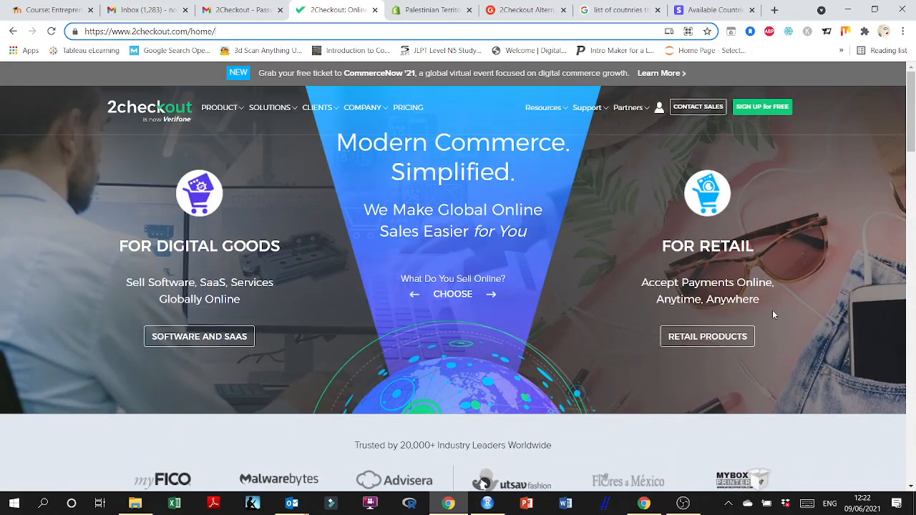
# Open the 2Checkout Requirements document from the Setting up Payment Gateways folder.
pyautogui.moveTo(773, 315)
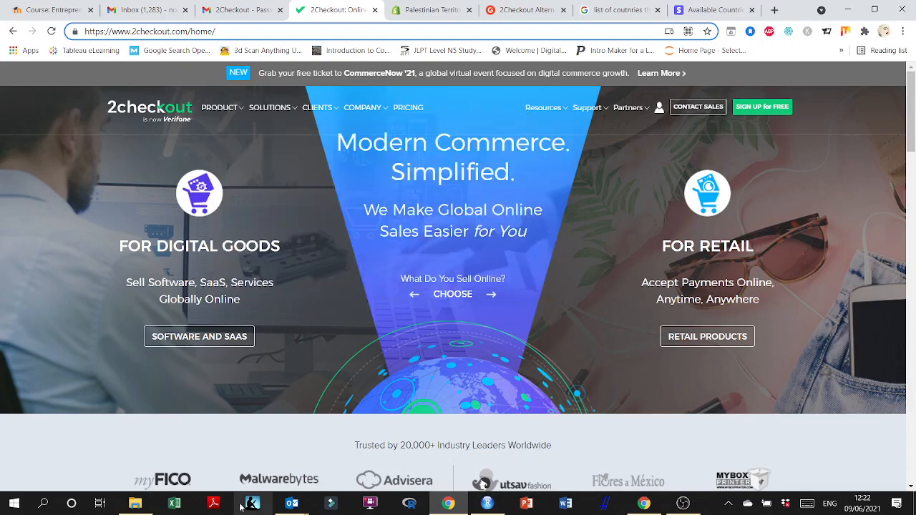
pyautogui.click(135, 503)
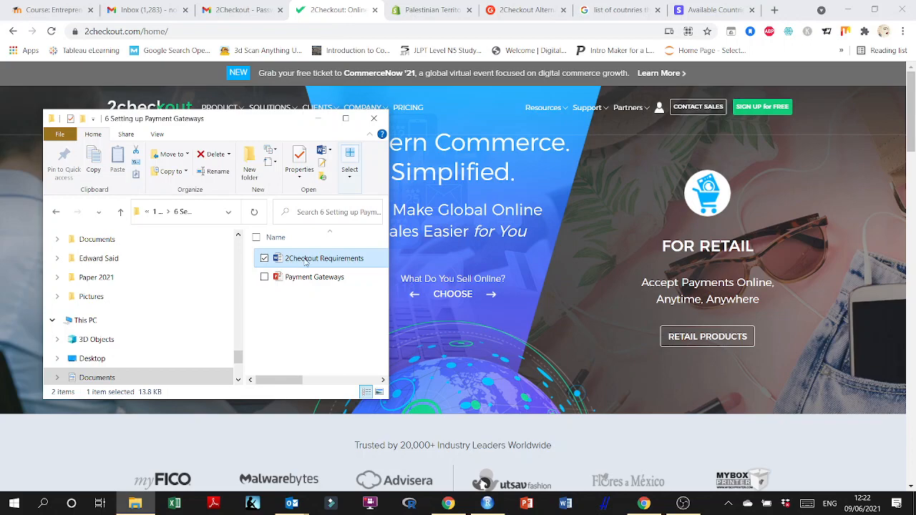
pyautogui.doubleClick(305, 259)
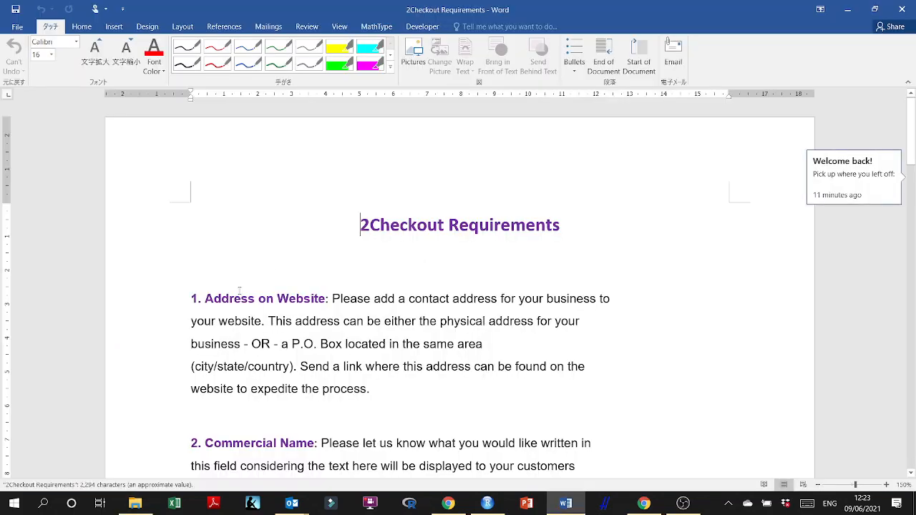
# Read through the first five 2Checkout requirements in the document, selecting each heading while reviewing it.
pyautogui.scroll(-2, 240, 292)
pyautogui.scroll(-1, 240, 291)
pyautogui.scroll(1, 239, 288)
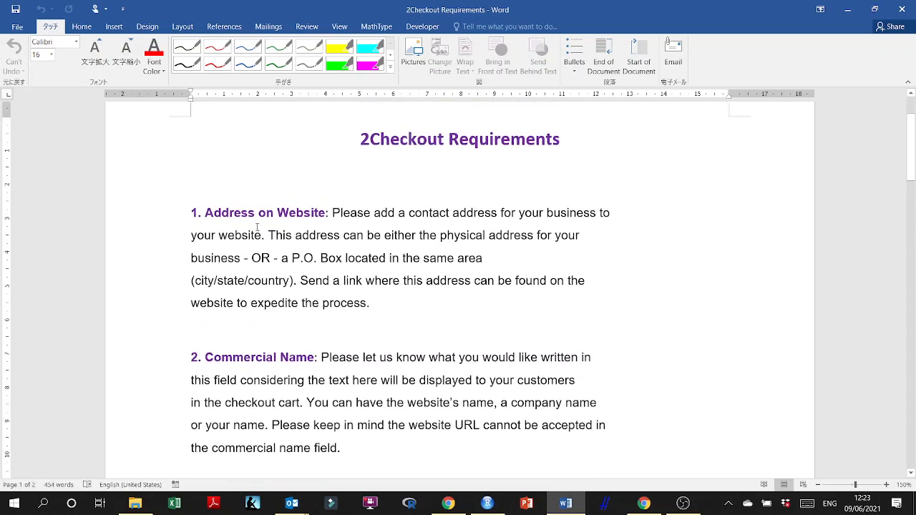
pyautogui.moveTo(203, 213); pyautogui.dragTo(368, 214)
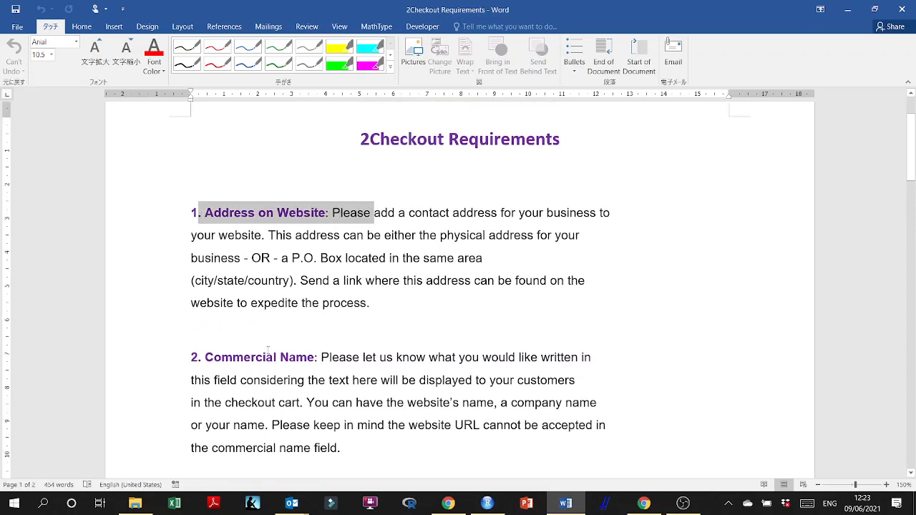
pyautogui.moveTo(204, 357); pyautogui.dragTo(337, 363)
pyautogui.scroll(-6, 337, 366)
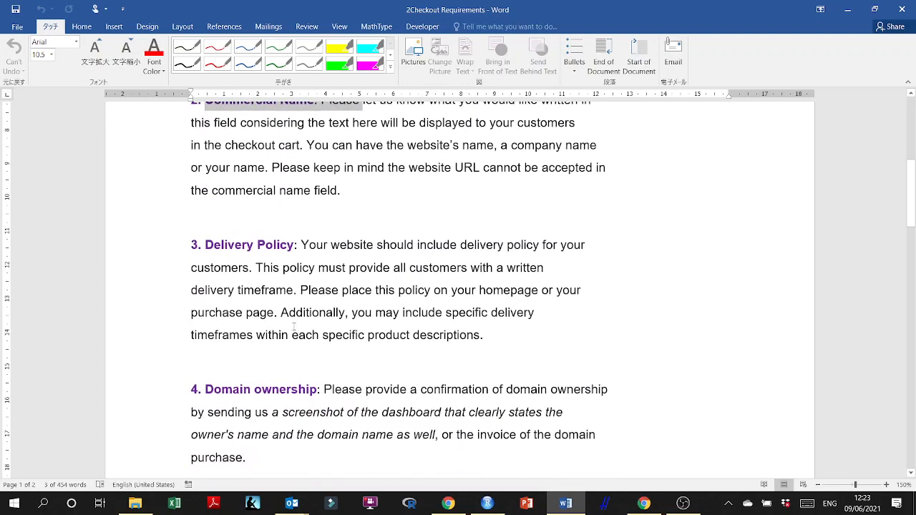
pyautogui.moveTo(204, 245); pyautogui.dragTo(330, 247)
pyautogui.scroll(-3, 235, 263)
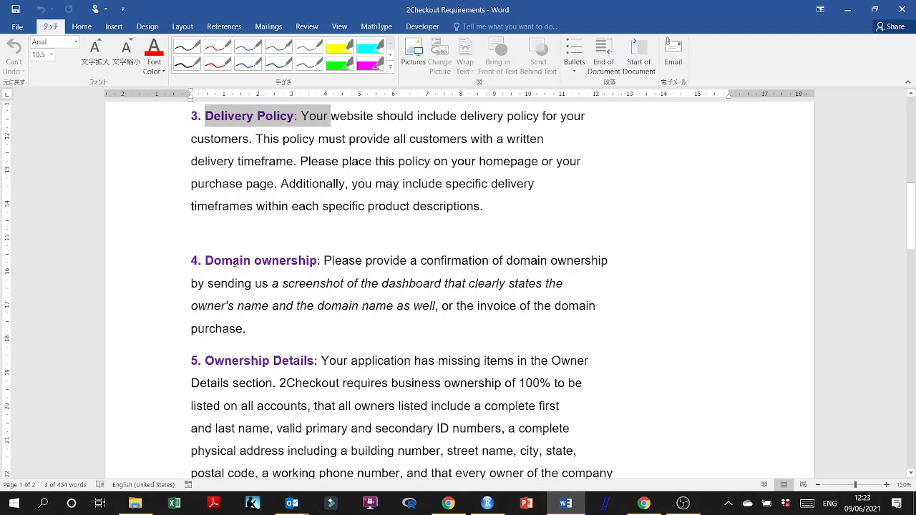
pyautogui.scroll(-1, 276, 179)
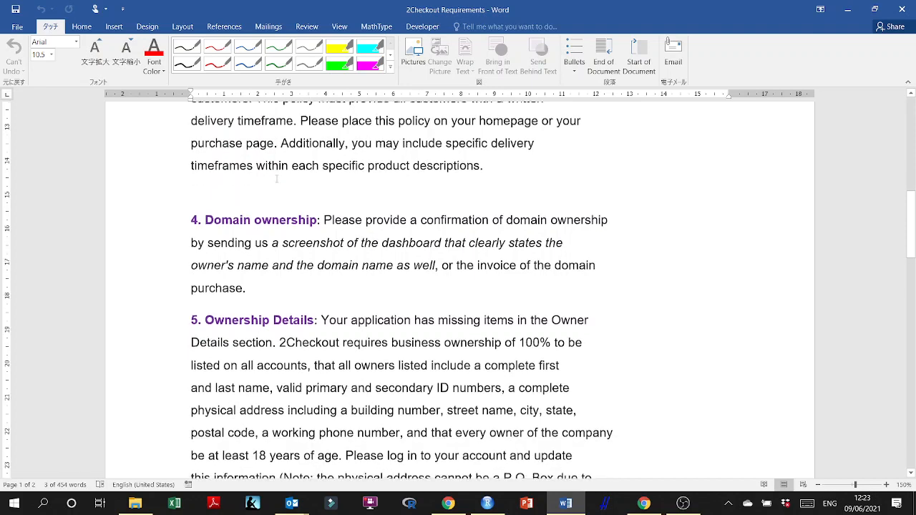
pyautogui.scroll(2, 240, 176)
pyautogui.moveTo(189, 158); pyautogui.dragTo(573, 246)
pyautogui.scroll(10, 344, 243)
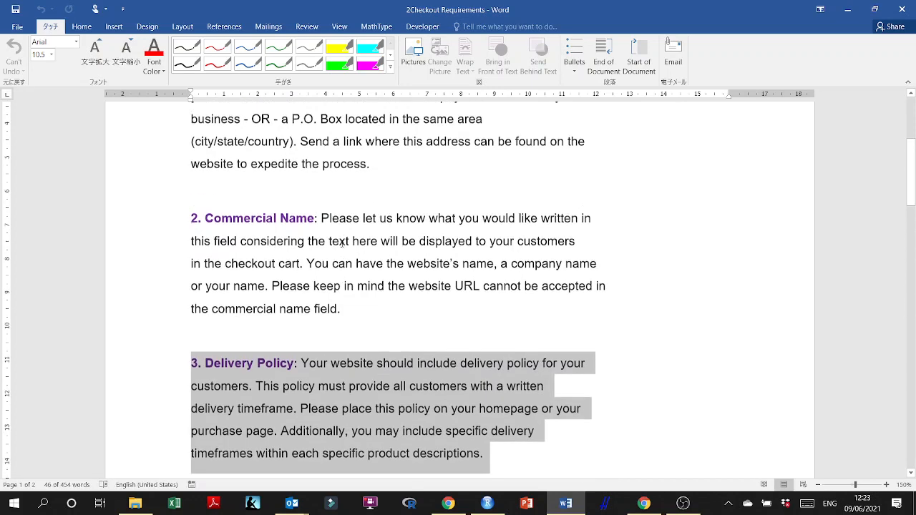
pyautogui.scroll(-5, 343, 243)
pyautogui.scroll(-8, 342, 242)
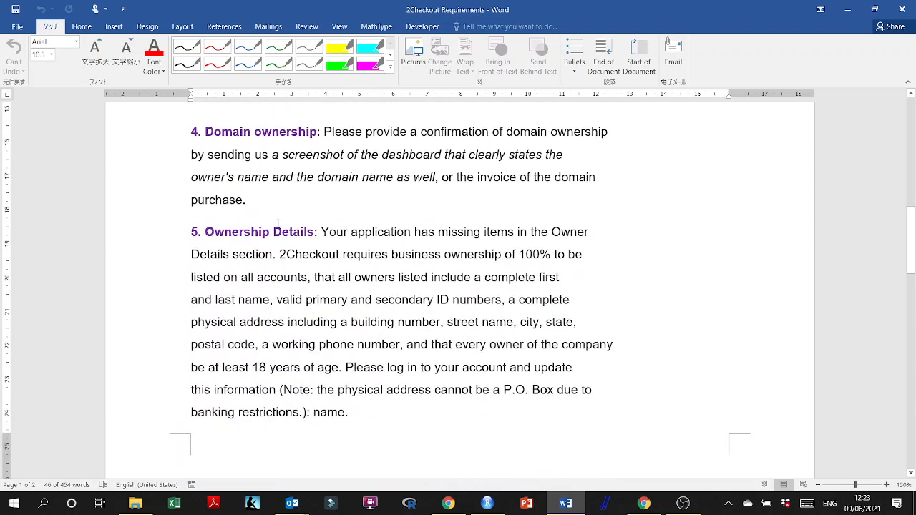
pyautogui.tripleClick(271, 175)
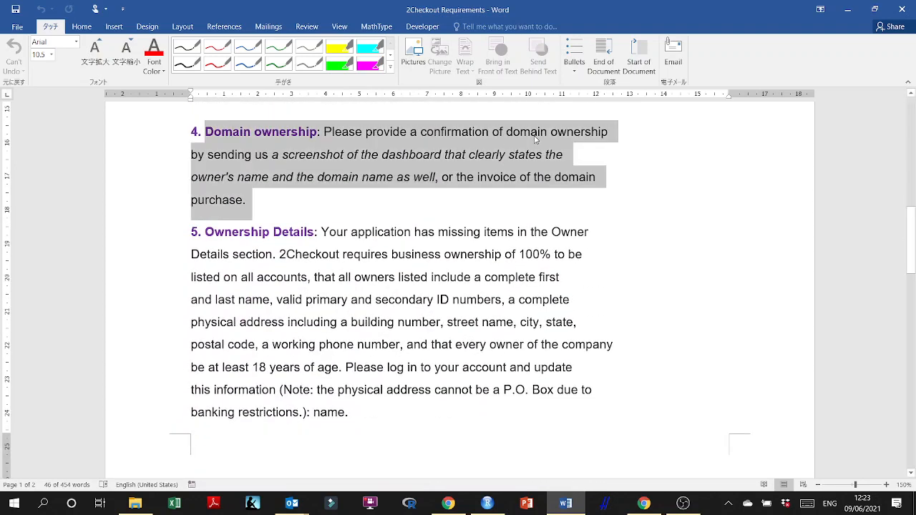
pyautogui.click(248, 219)
pyautogui.moveTo(204, 231); pyautogui.dragTo(433, 368)
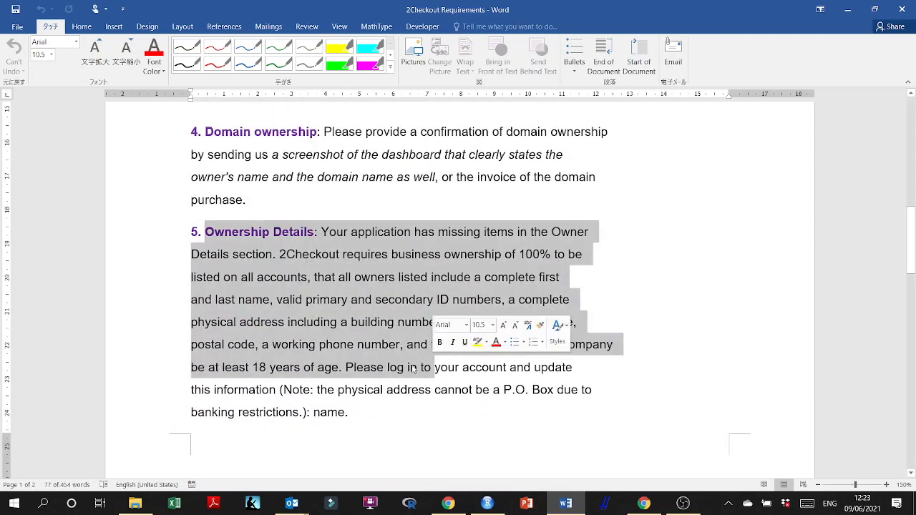
pyautogui.scroll(-1, 403, 356)
pyautogui.scroll(-7, 403, 356)
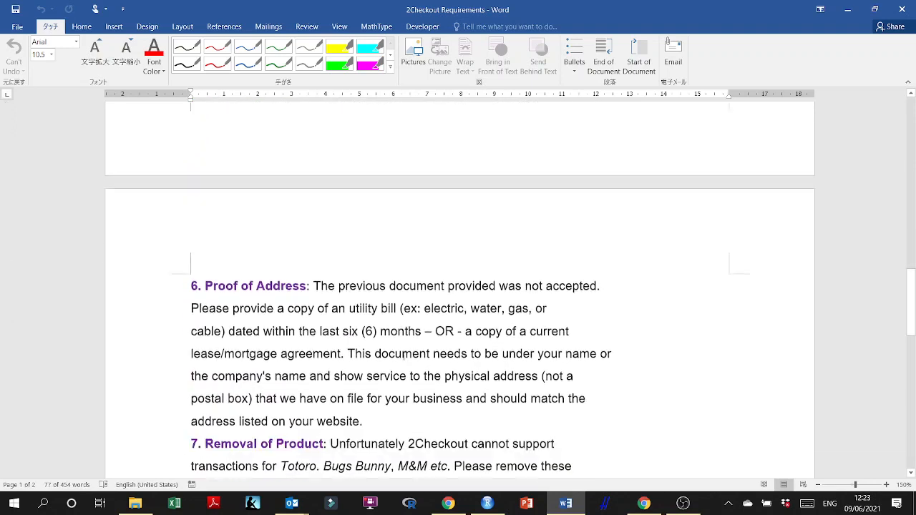
# Read the remaining requirements on proof of address, product removal and banking country, selecting key phrases while reviewing.
pyautogui.moveTo(191, 159); pyautogui.dragTo(463, 270)
pyautogui.scroll(-2, 236, 229)
pyautogui.moveTo(236, 229); pyautogui.dragTo(378, 275)
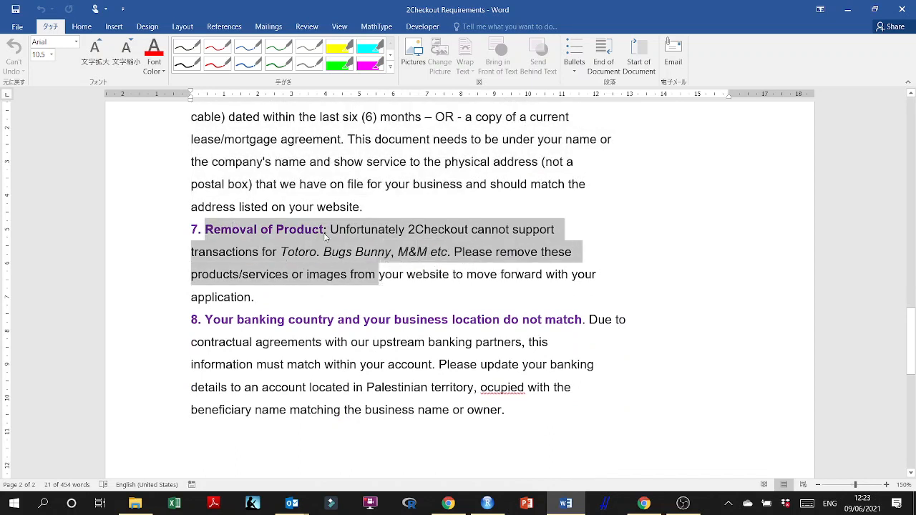
pyautogui.click(423, 235)
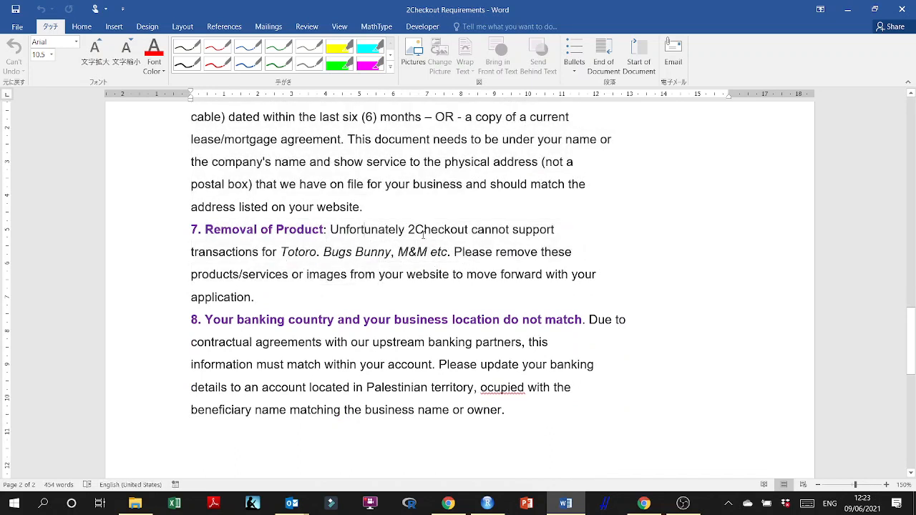
pyautogui.doubleClick(308, 252)
pyautogui.click(387, 252)
pyautogui.moveTo(391, 252); pyautogui.dragTo(323, 252)
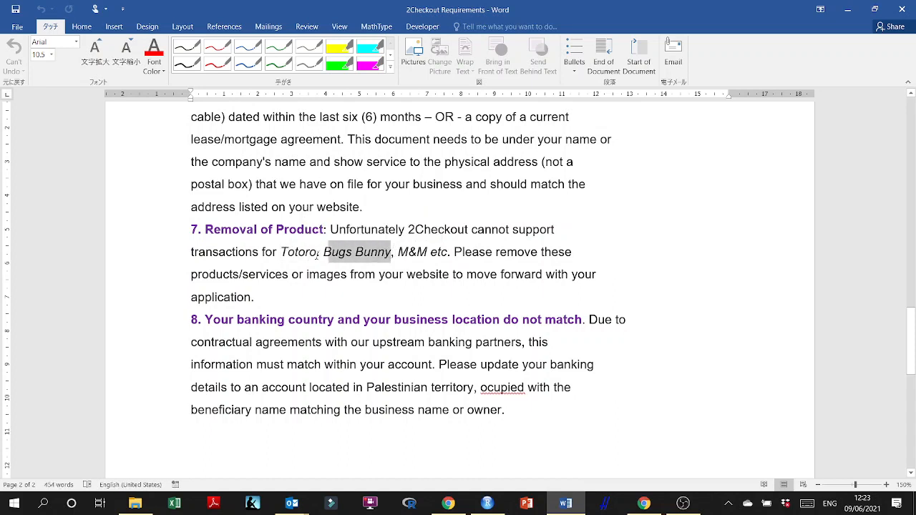
pyautogui.click(380, 274)
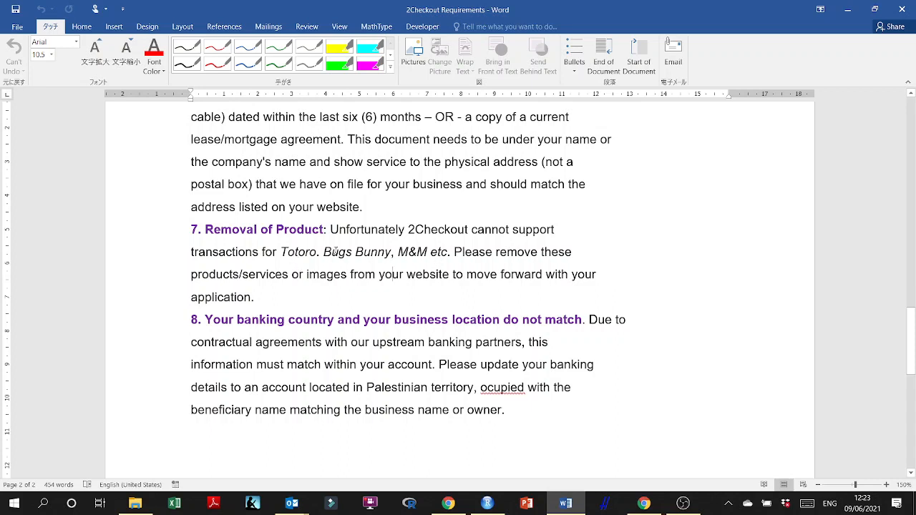
pyautogui.moveTo(324, 252); pyautogui.dragTo(392, 255)
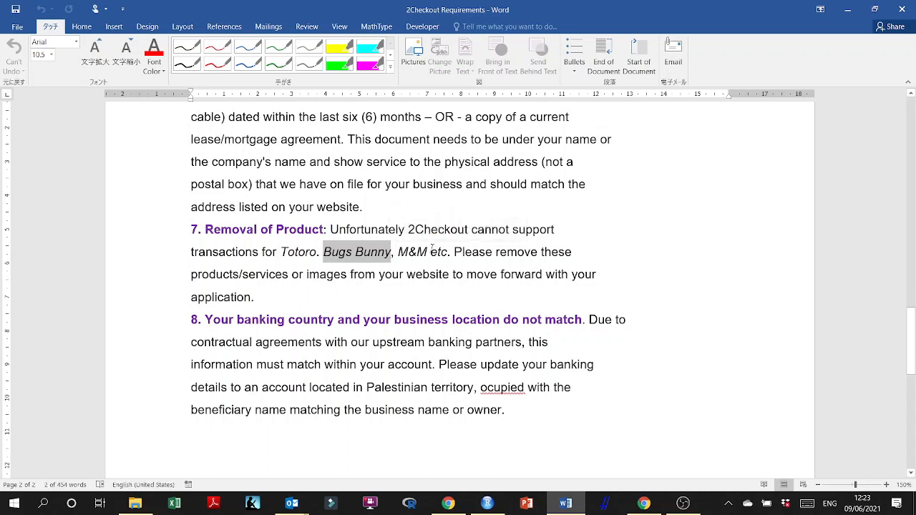
pyautogui.moveTo(432, 250); pyautogui.dragTo(398, 252)
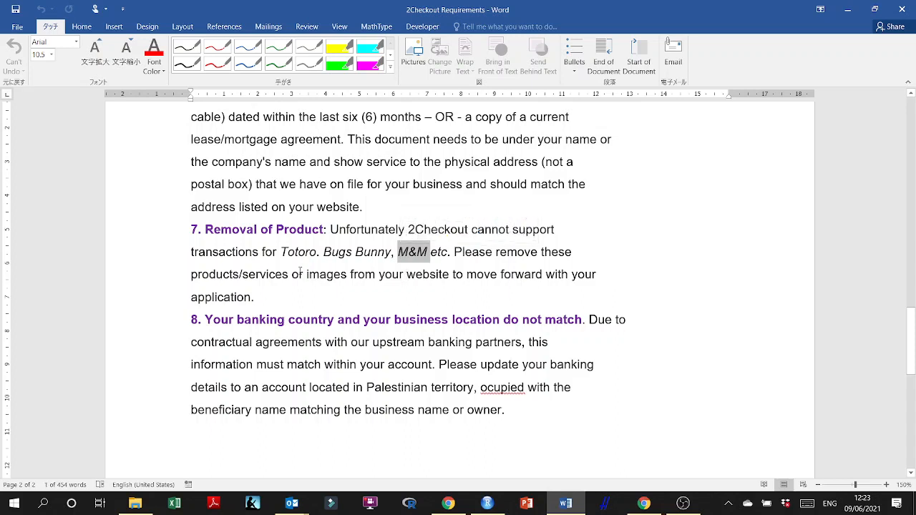
pyautogui.moveTo(284, 256); pyautogui.dragTo(605, 279)
pyautogui.click(326, 274)
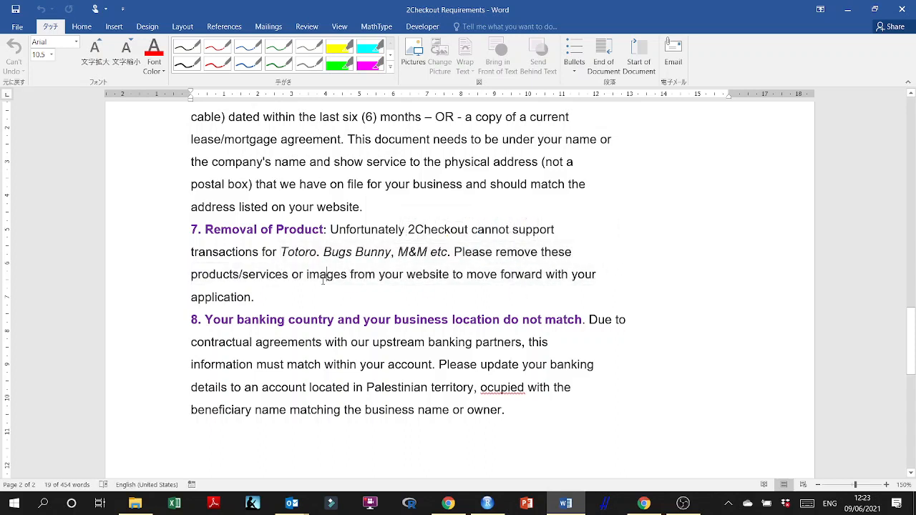
pyautogui.scroll(-2, 310, 325)
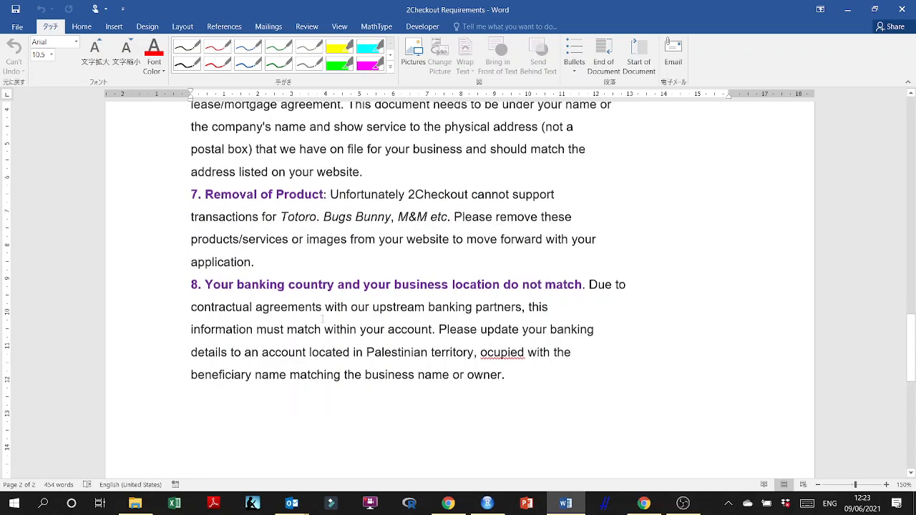
pyautogui.scroll(-3, 476, 299)
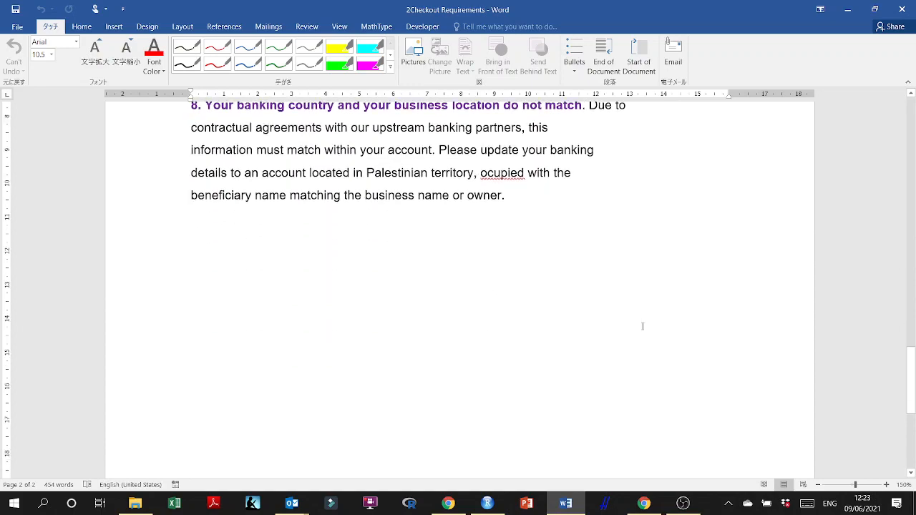
pyautogui.scroll(-2, 642, 326)
pyautogui.scroll(20, 648, 335)
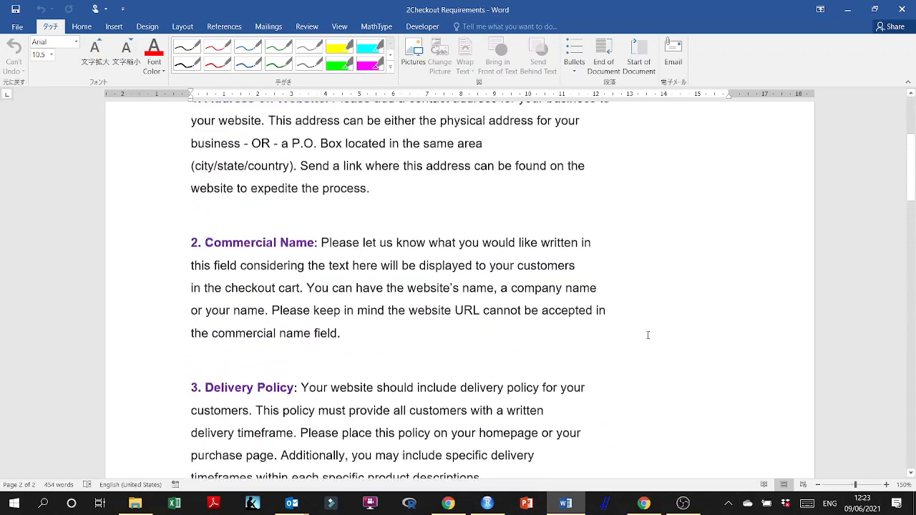
pyautogui.scroll(5, 648, 335)
# Minimize the document and return to the Shopify page on payment providers for Palestinian Territories.
pyautogui.click(847, 9)
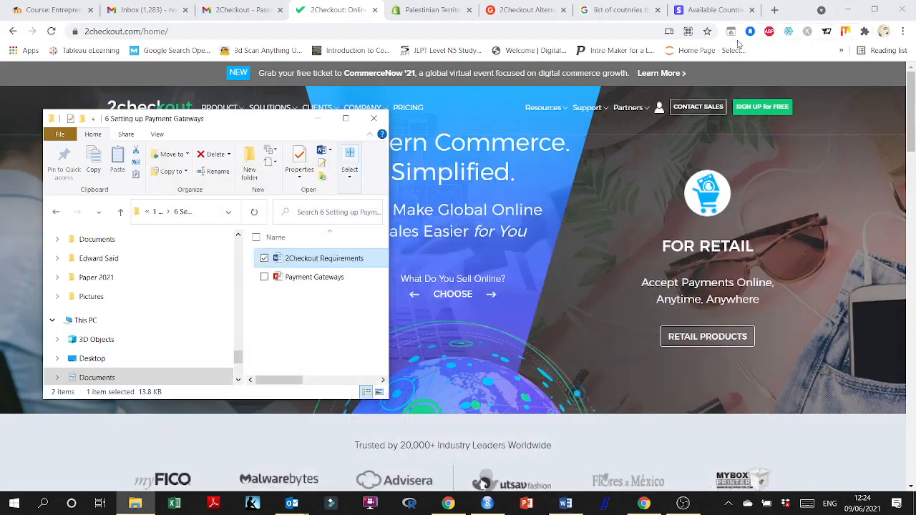
pyautogui.click(429, 10)
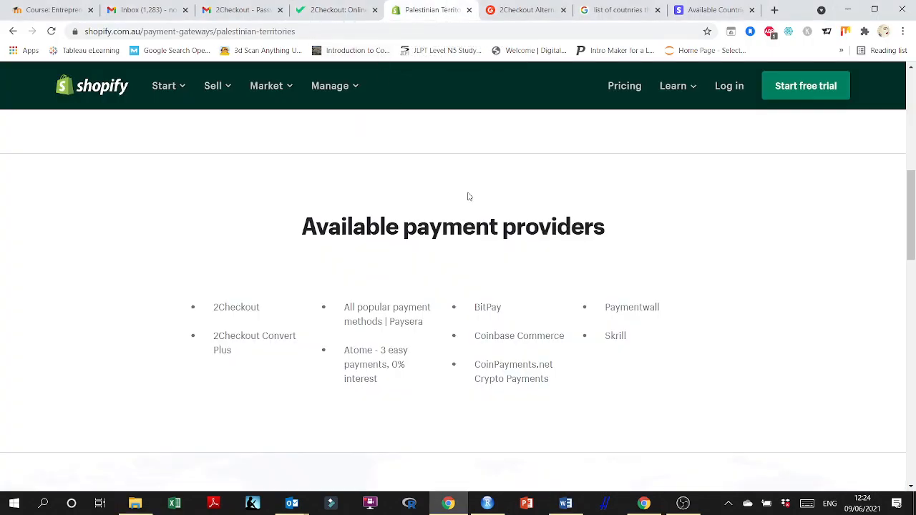
pyautogui.scroll(7, 577, 272)
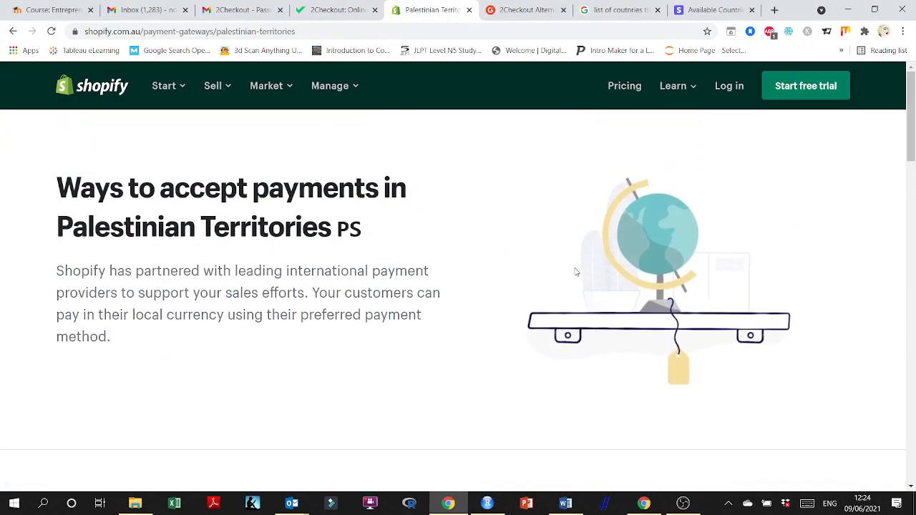
pyautogui.scroll(-3, 359, 256)
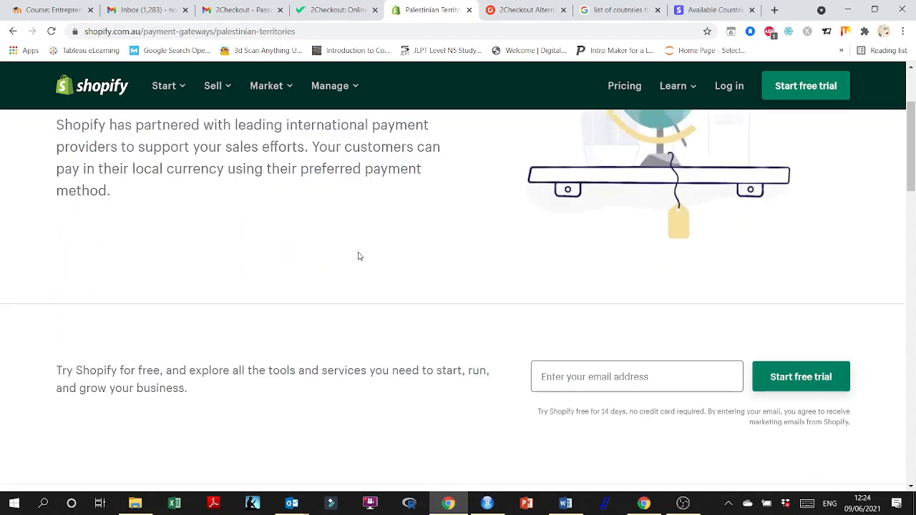
# Review the available payment providers for Palestinian Territories, highlighting the page heading and introduction text.
pyautogui.scroll(-5, 429, 374)
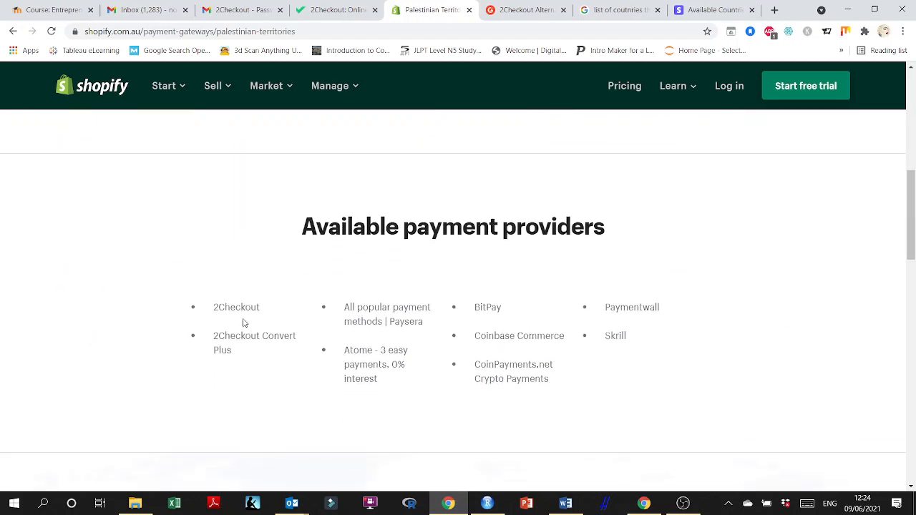
pyautogui.moveTo(268, 315); pyautogui.dragTo(198, 313)
pyautogui.scroll(10, 191, 286)
pyautogui.moveTo(111, 338); pyautogui.dragTo(69, 228)
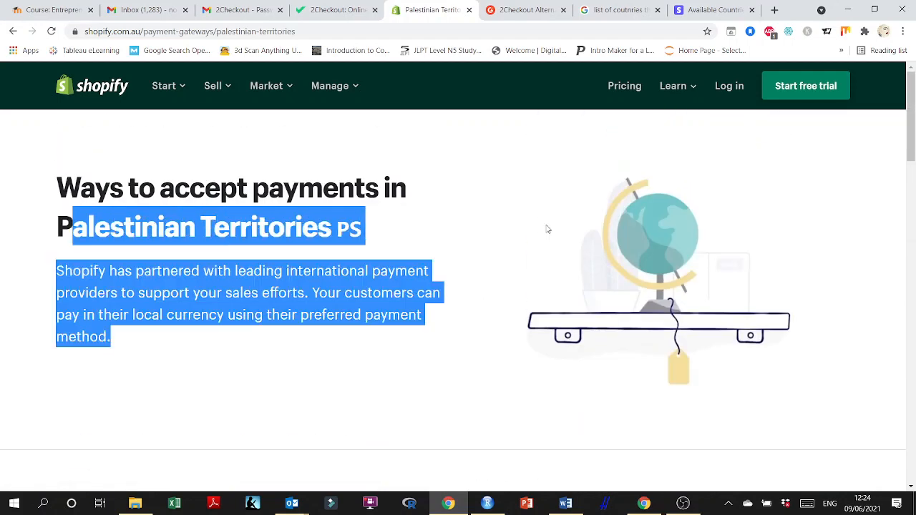
pyautogui.click(350, 234)
pyautogui.moveTo(339, 229); pyautogui.dragTo(56, 229)
# Browse the open tabs on 2Checkout alternatives, Stripe's supported countries and the 2Checkout home page.
pyautogui.click(526, 10)
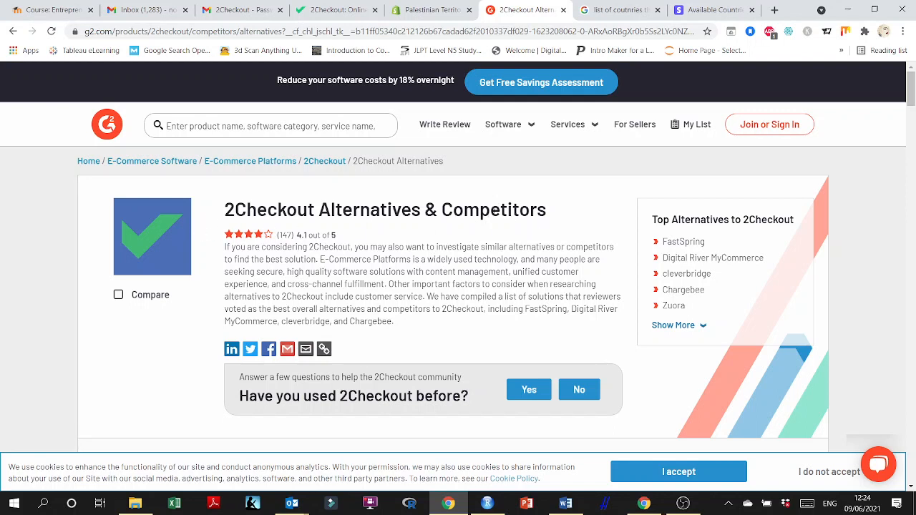
pyautogui.click(628, 10)
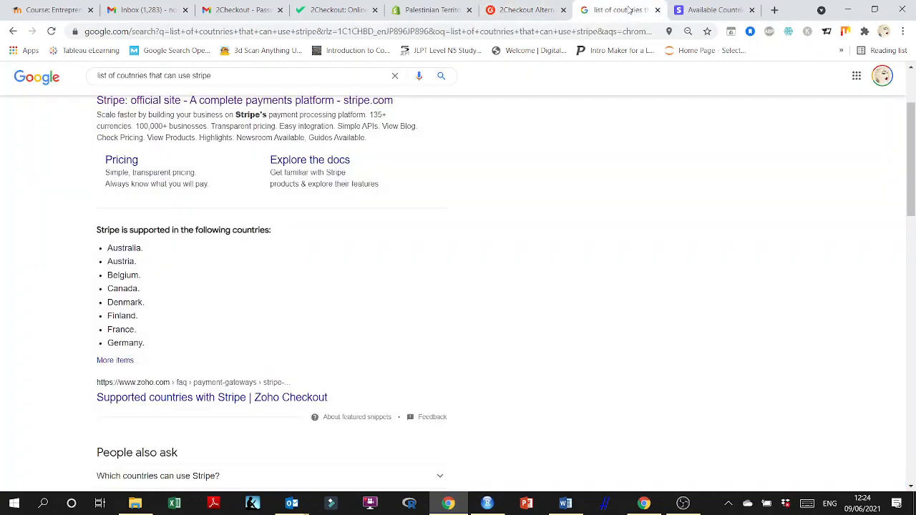
pyautogui.scroll(2, 557, 282)
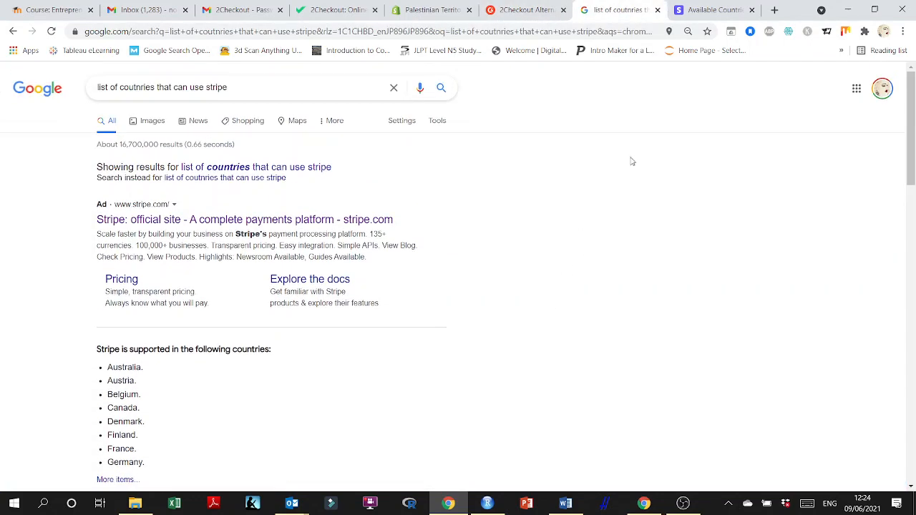
pyautogui.click(705, 10)
pyautogui.scroll(4, 742, 244)
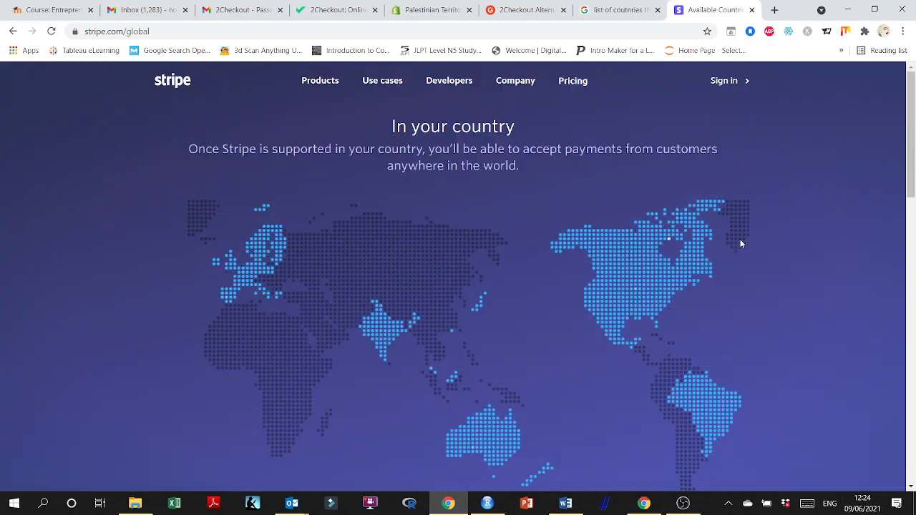
pyautogui.click(357, 7)
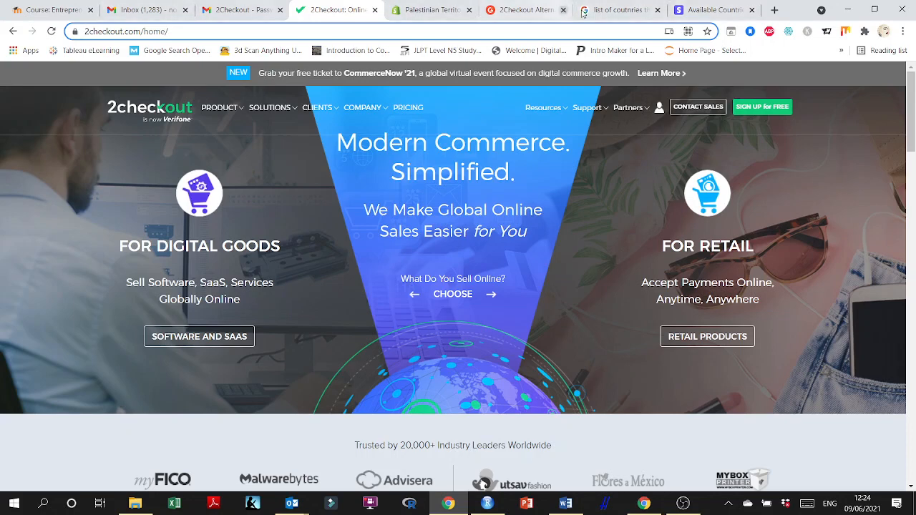
pyautogui.click(737, 8)
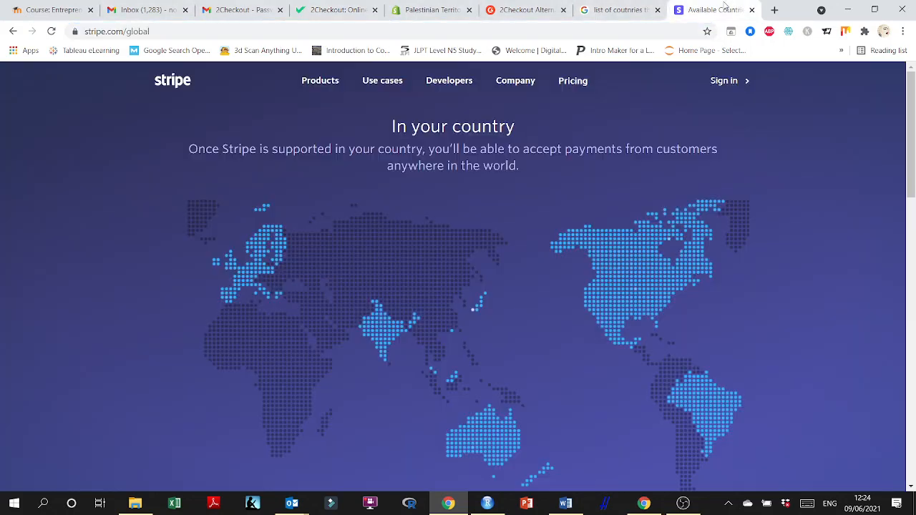
# Search the web for 2checkout plugin for wordpress.
pyautogui.click(463, 34)
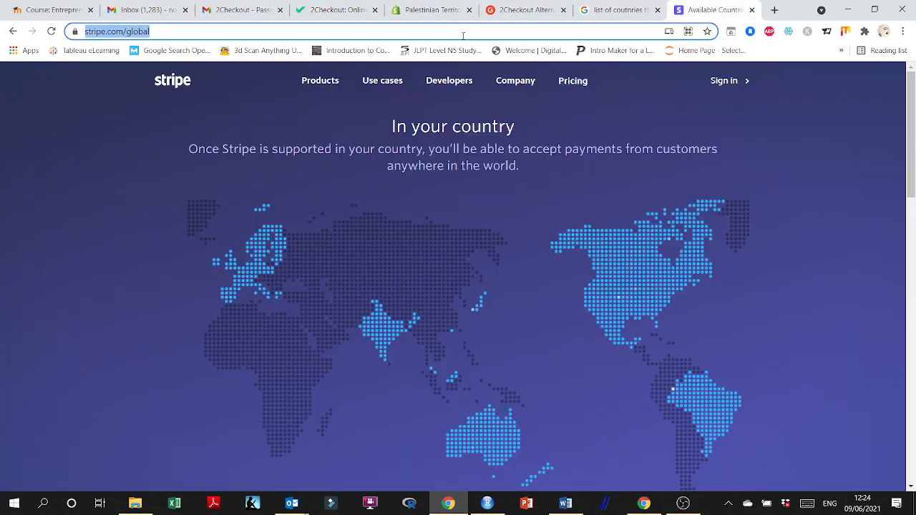
pyautogui.write('2check')
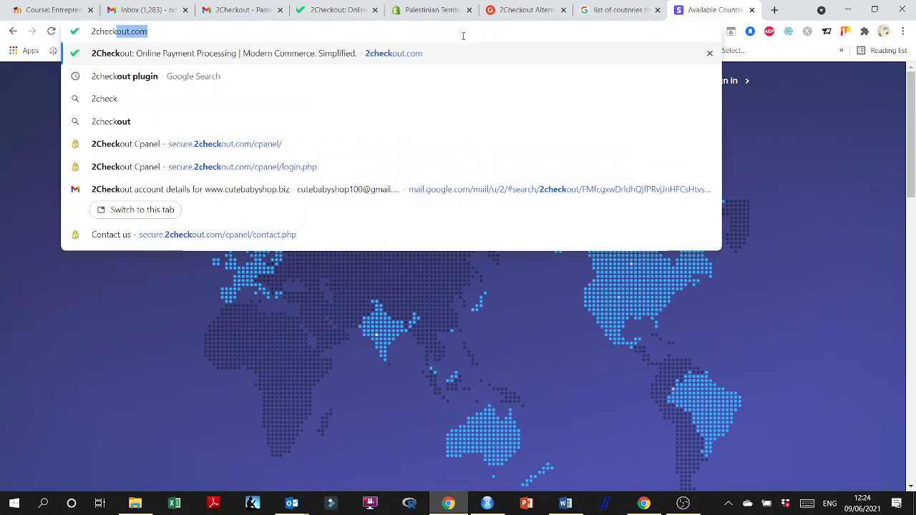
pyautogui.write('out plug')
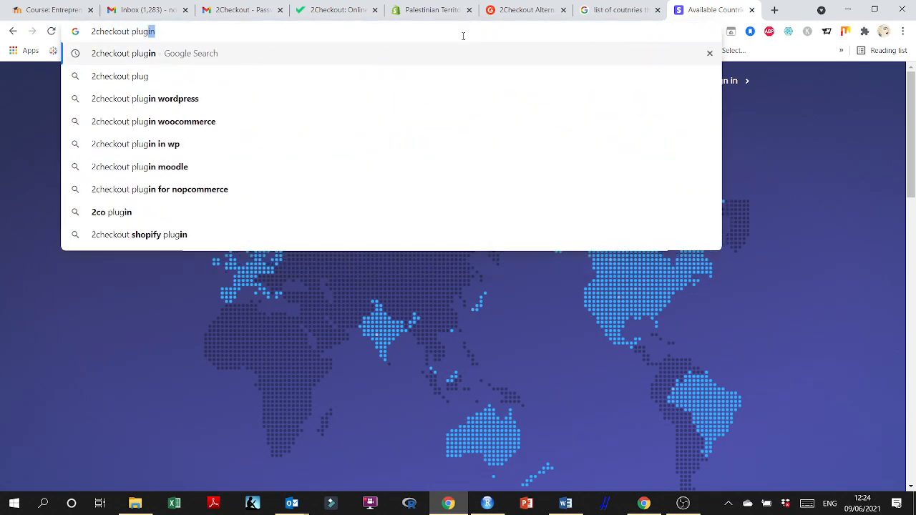
pyautogui.write('in for wordpress')
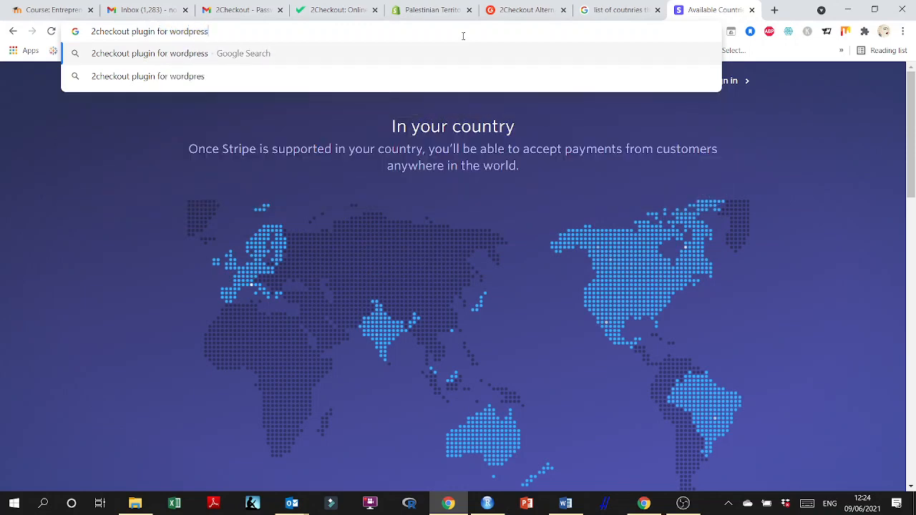
pyautogui.press('Return')
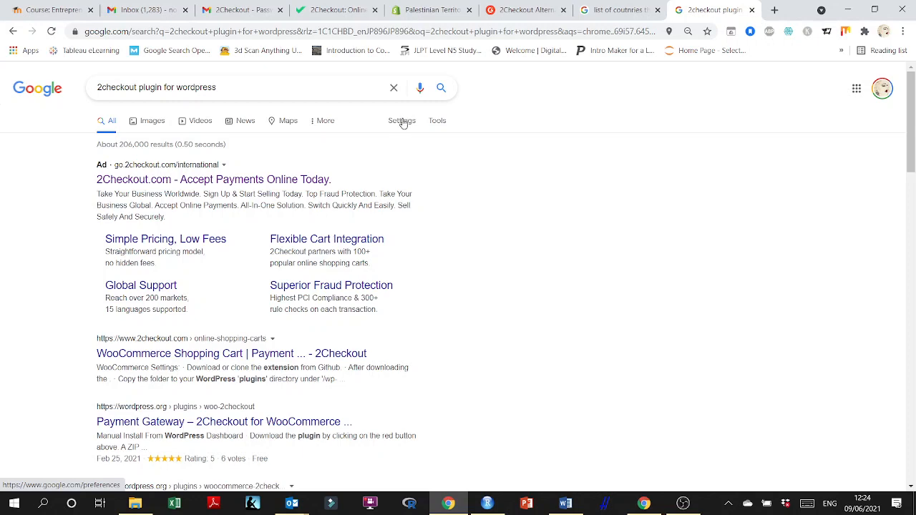
# Open the 2Checkout WooCommerce Shopping Cart result in a new tab and switch to it.
pyautogui.scroll(-1, 454, 209)
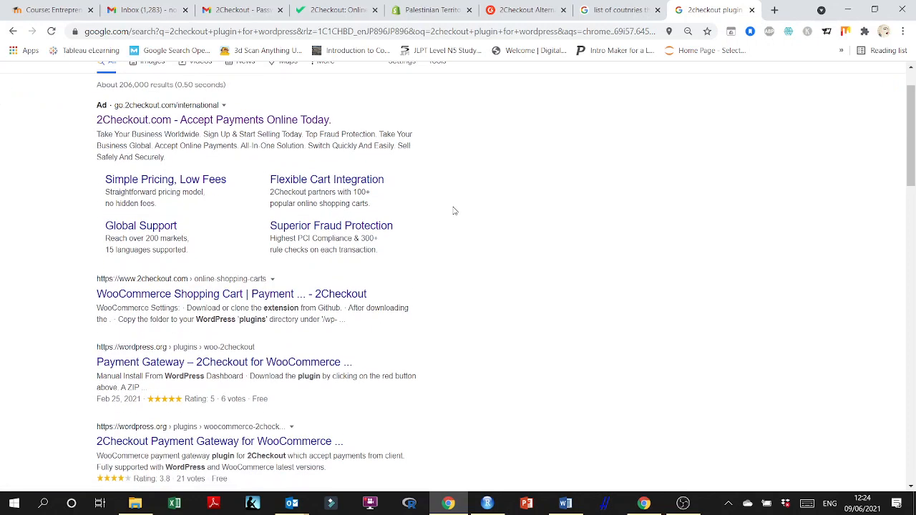
pyautogui.scroll(-1, 454, 211)
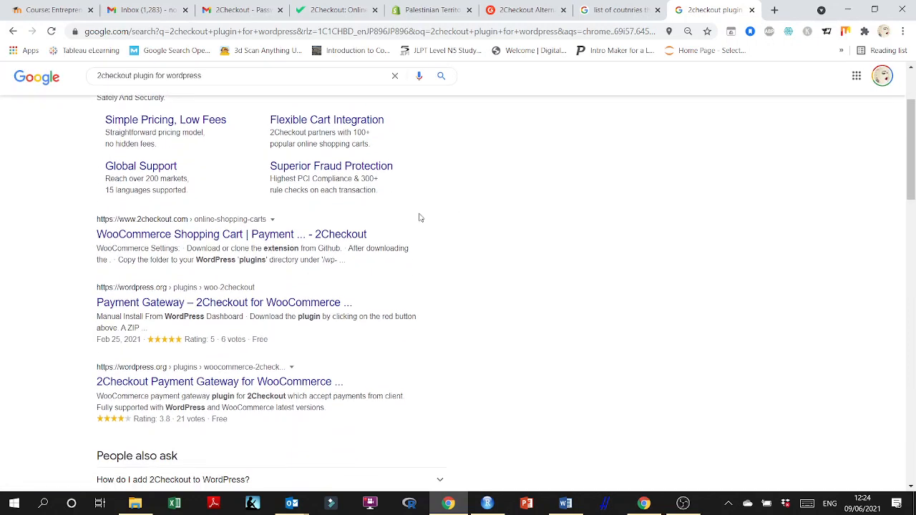
pyautogui.rightClick(341, 238)
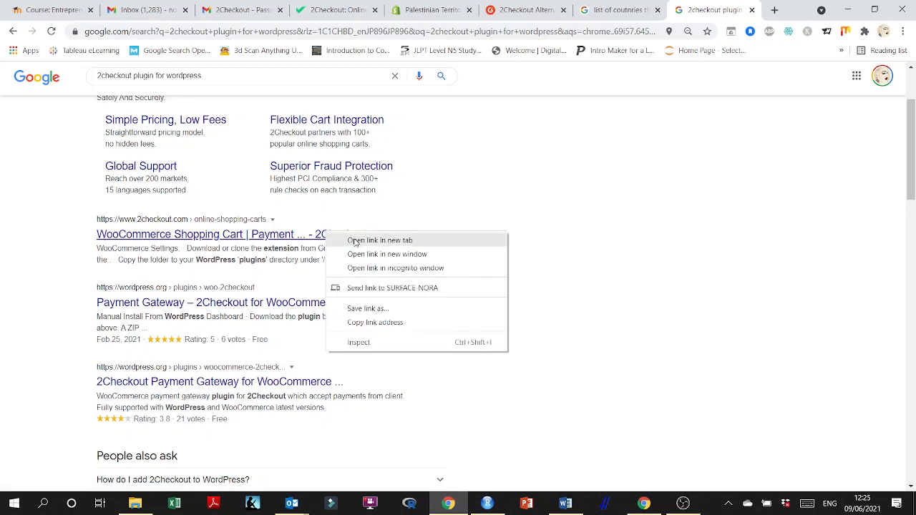
pyautogui.click(355, 241)
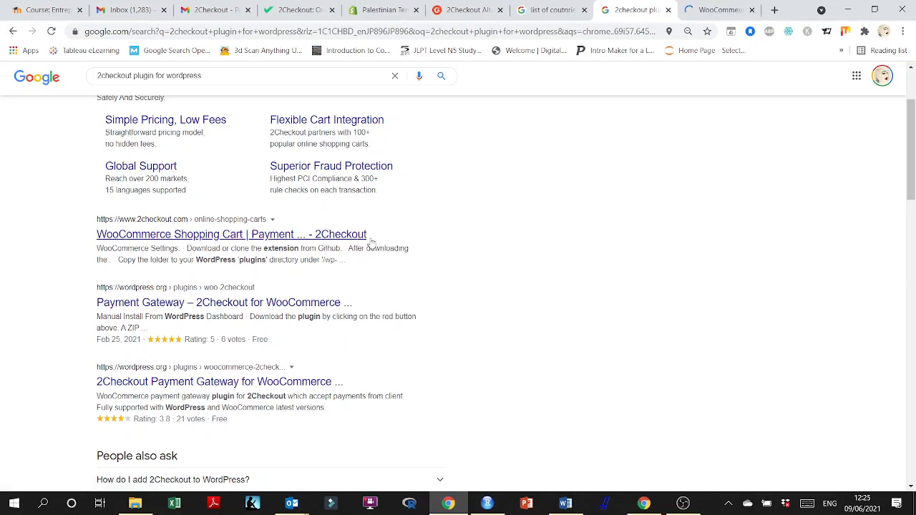
pyautogui.hotkey('ctrl', 'Tab')
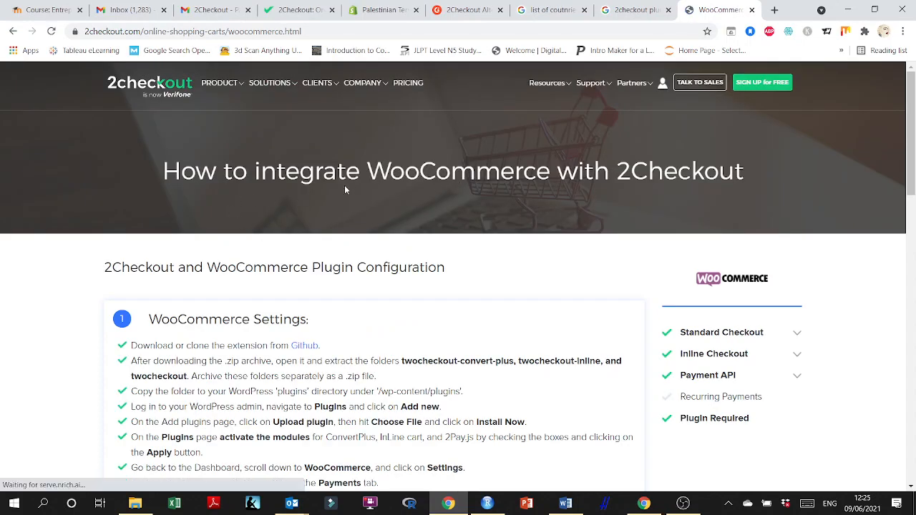
# Read through the WooCommerce and 2Checkout settings instructions on the integration page.
pyautogui.click(146, 33)
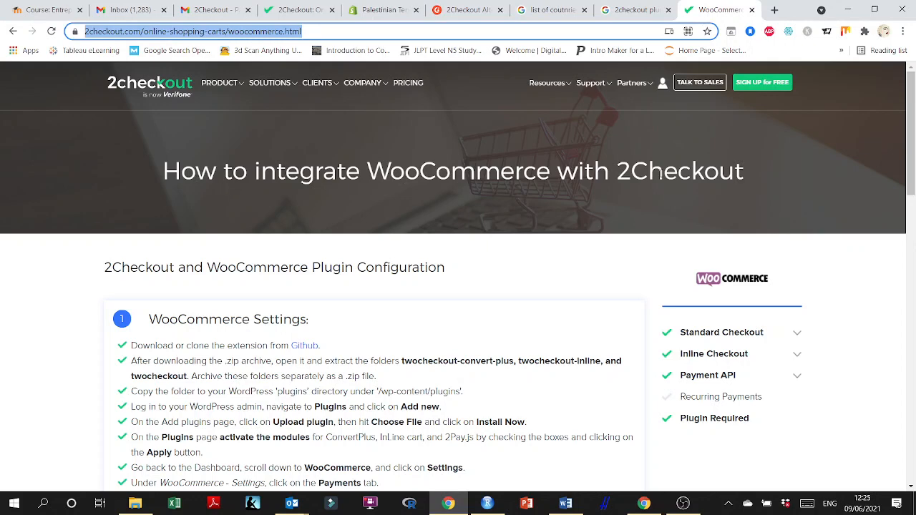
pyautogui.scroll(-2, 509, 219)
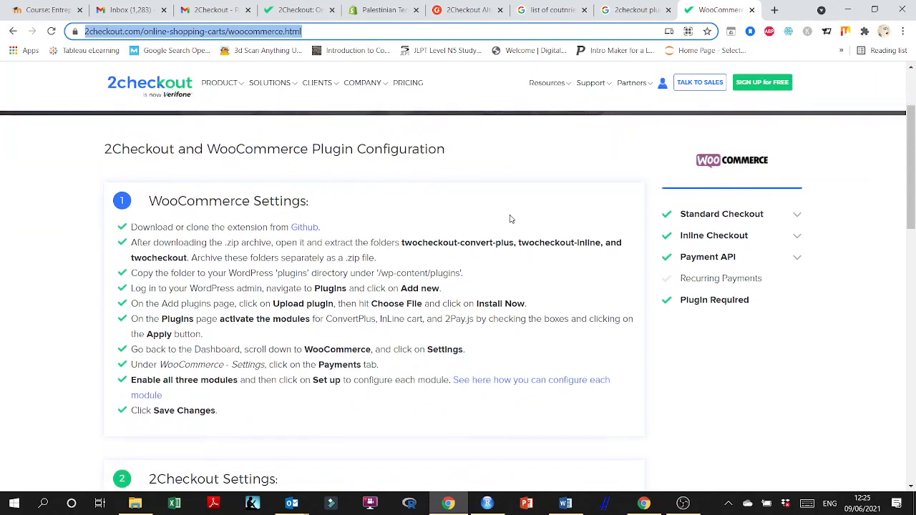
pyautogui.scroll(-1, 510, 219)
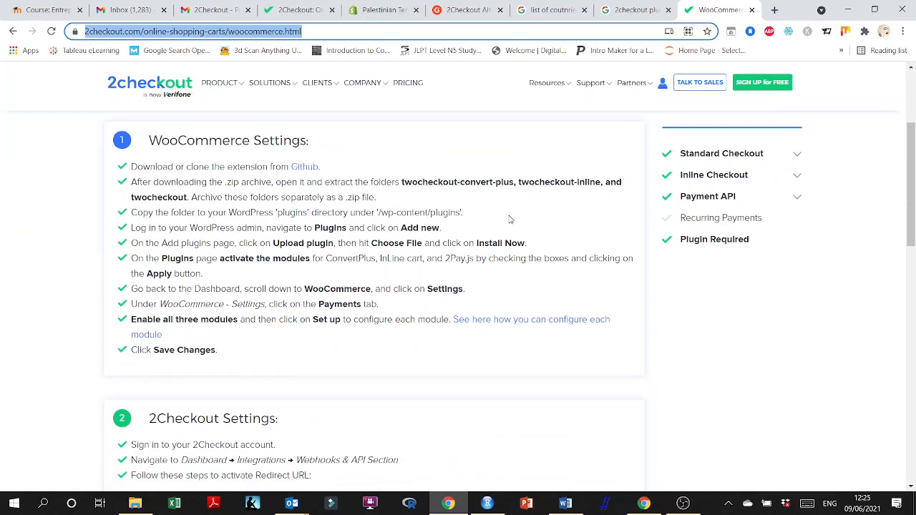
pyautogui.scroll(-5, 509, 219)
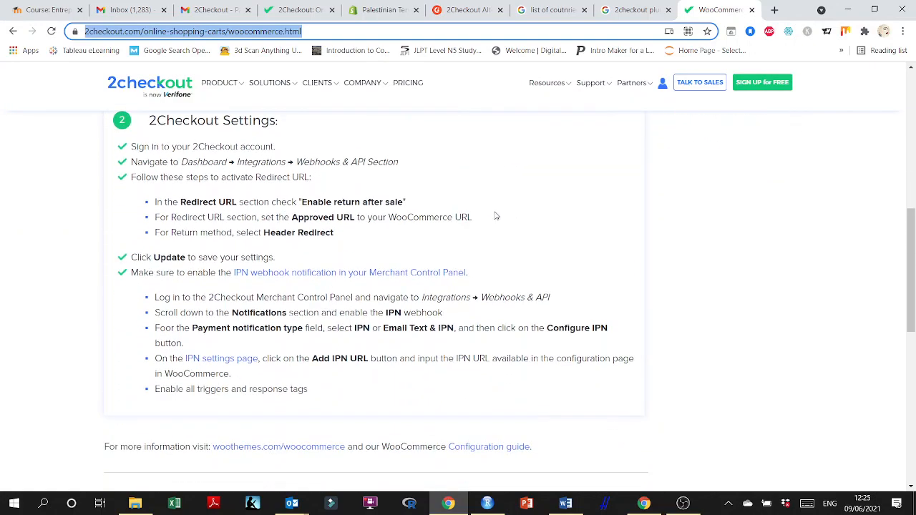
pyautogui.scroll(1, 501, 217)
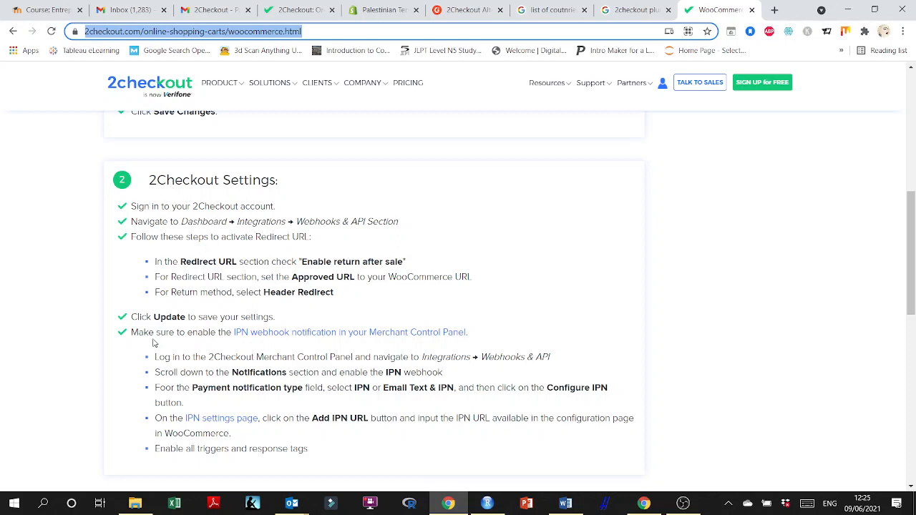
pyautogui.scroll(-7, 153, 343)
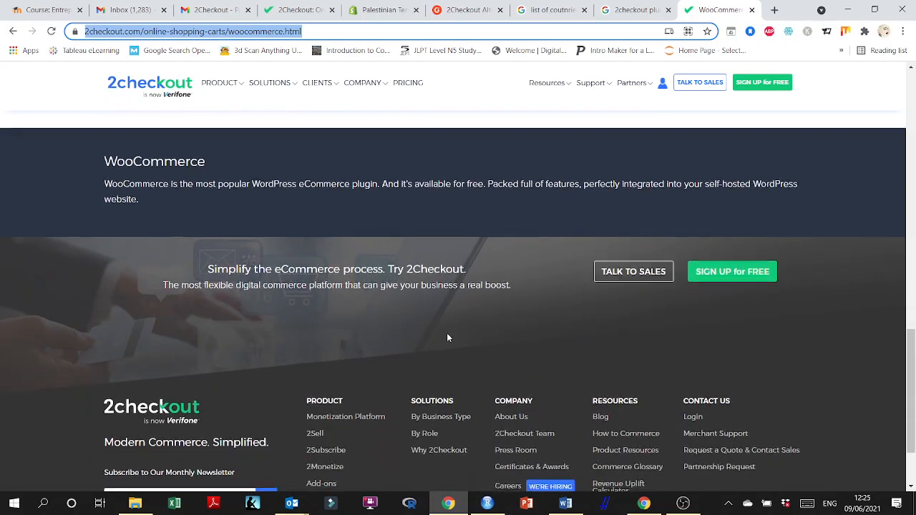
pyautogui.scroll(-3, 448, 337)
pyautogui.scroll(20, 451, 336)
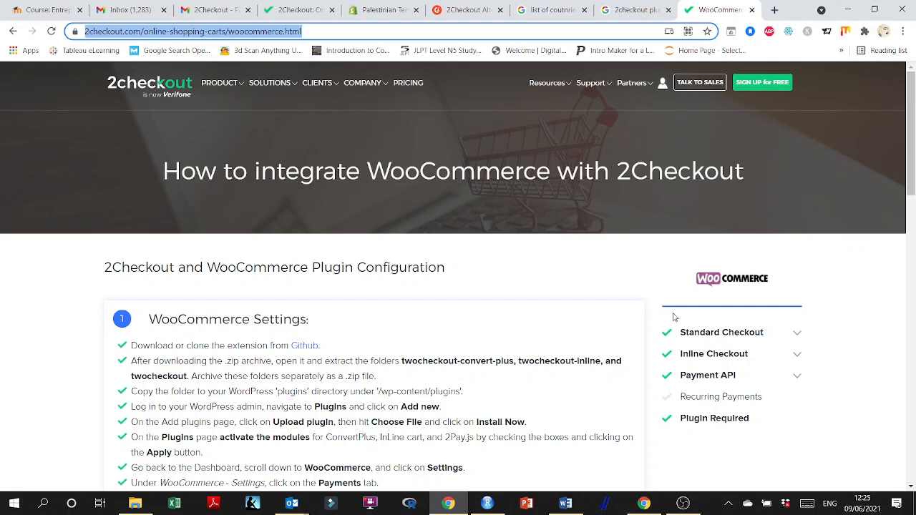
# Expand Standard Checkout, follow the Hosted Checkout link and scroll through the digital commerce page.
pyautogui.click(791, 334)
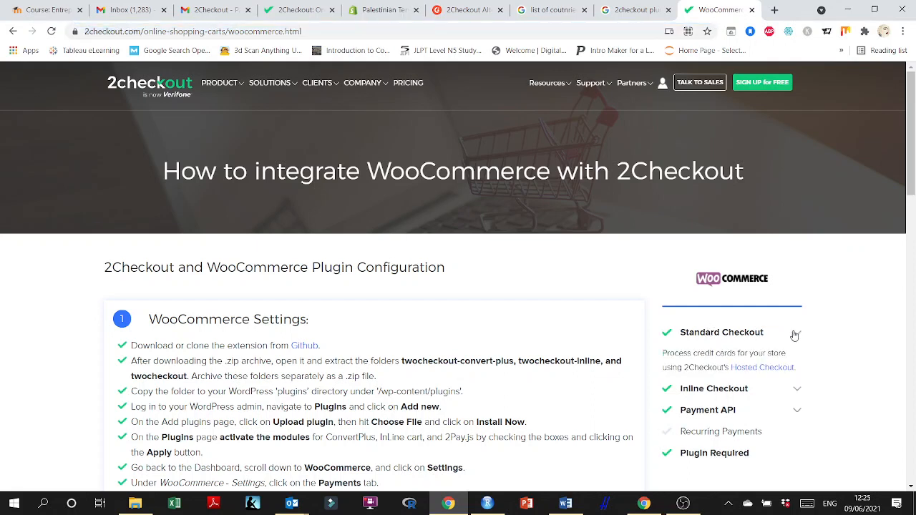
pyautogui.click(772, 369)
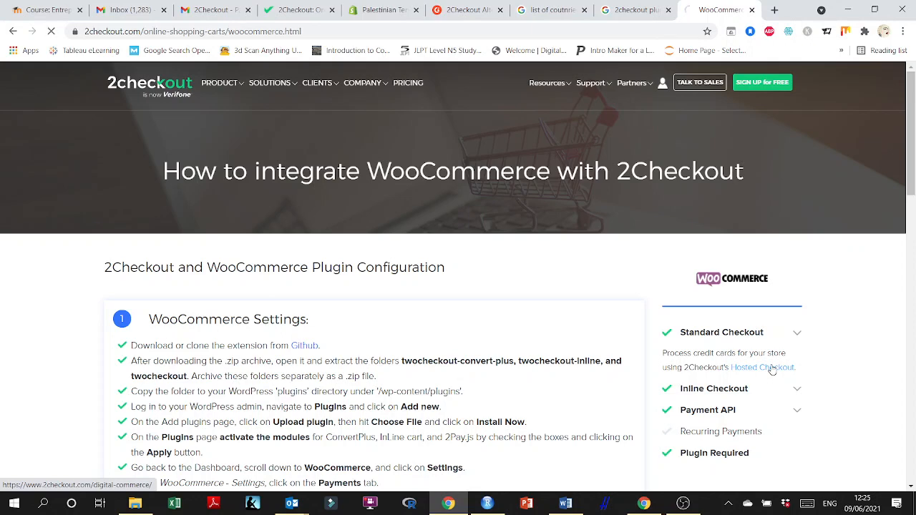
pyautogui.scroll(-3, 516, 303)
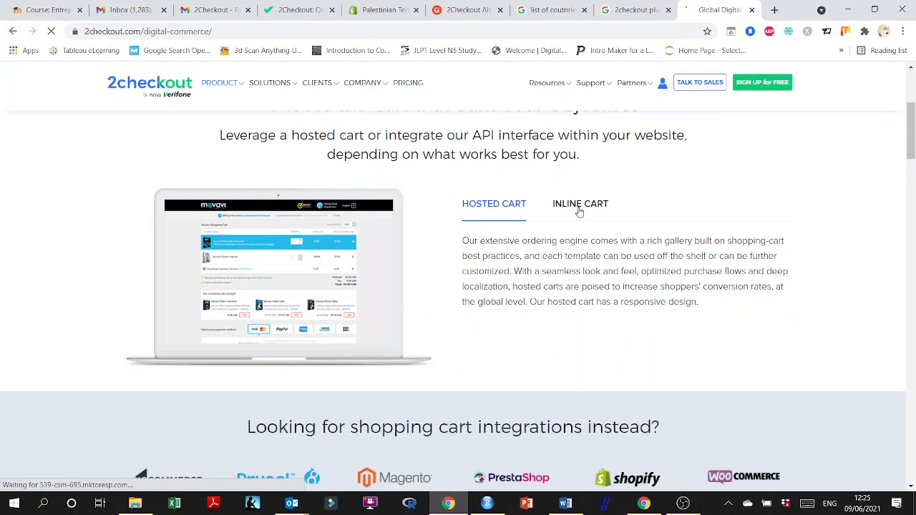
pyautogui.scroll(-5, 528, 286)
pyautogui.scroll(-11, 528, 284)
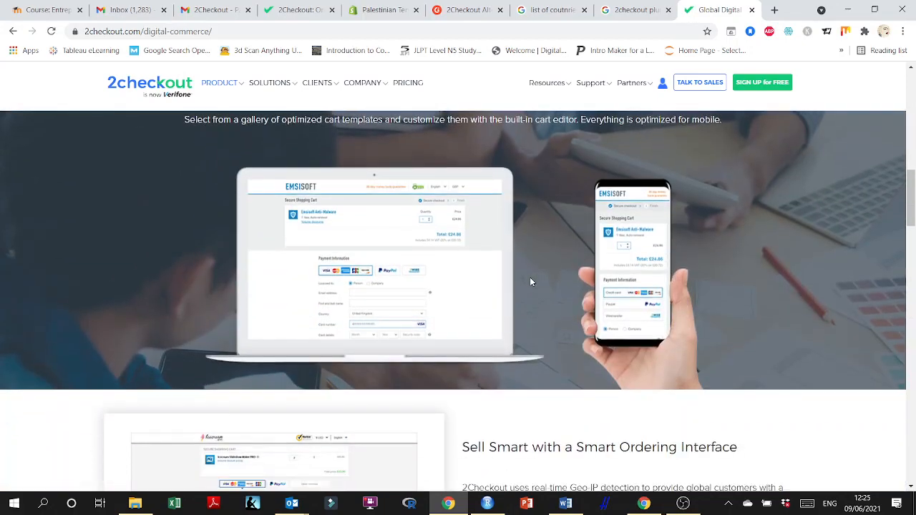
pyautogui.scroll(-6, 530, 283)
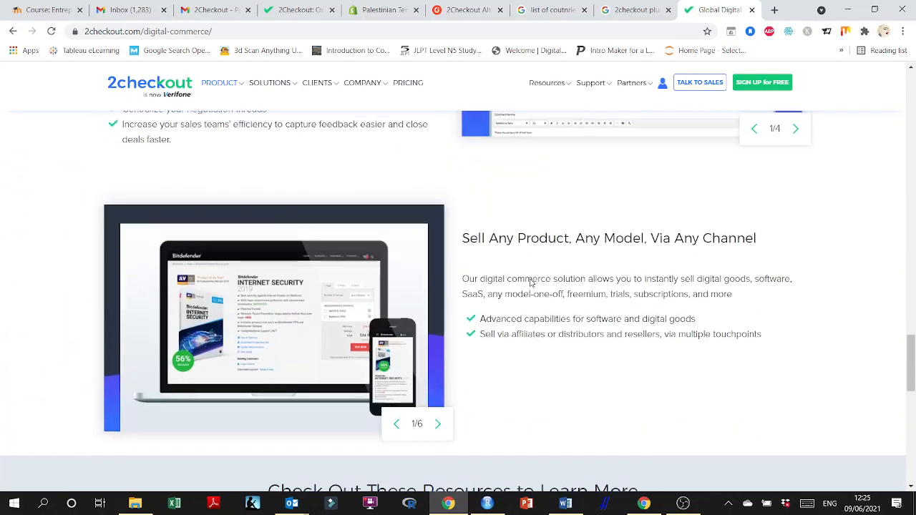
pyautogui.scroll(12, 531, 282)
pyautogui.scroll(4, 530, 283)
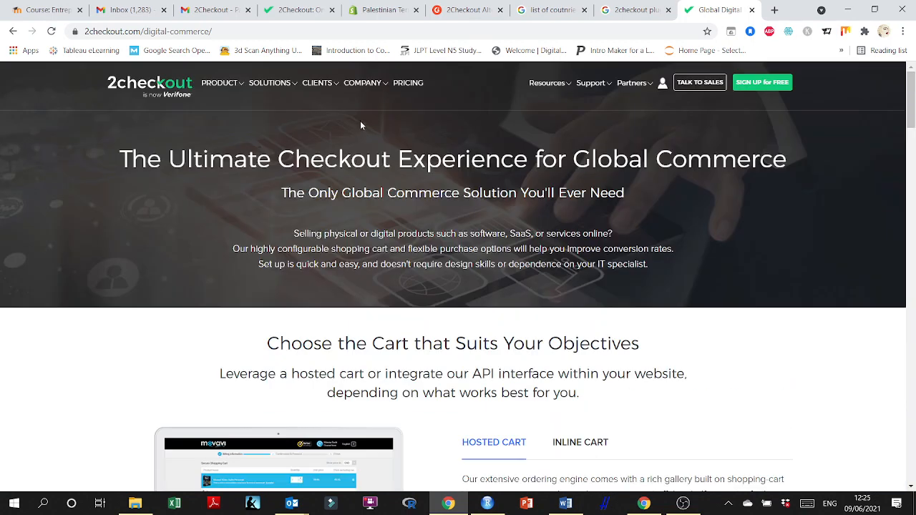
# Open the Bluehost hosting login page and sign in with the account password.
pyautogui.click(350, 34)
pyautogui.write('blue')
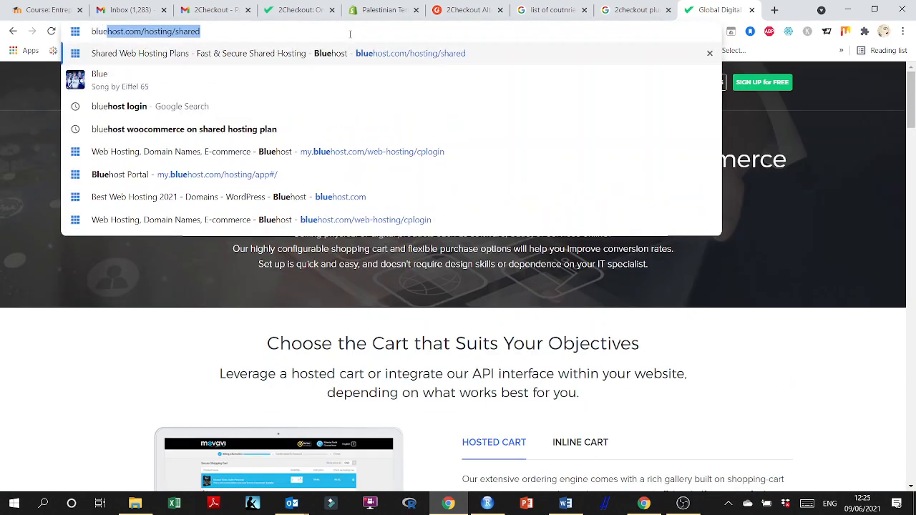
pyautogui.press('Return')
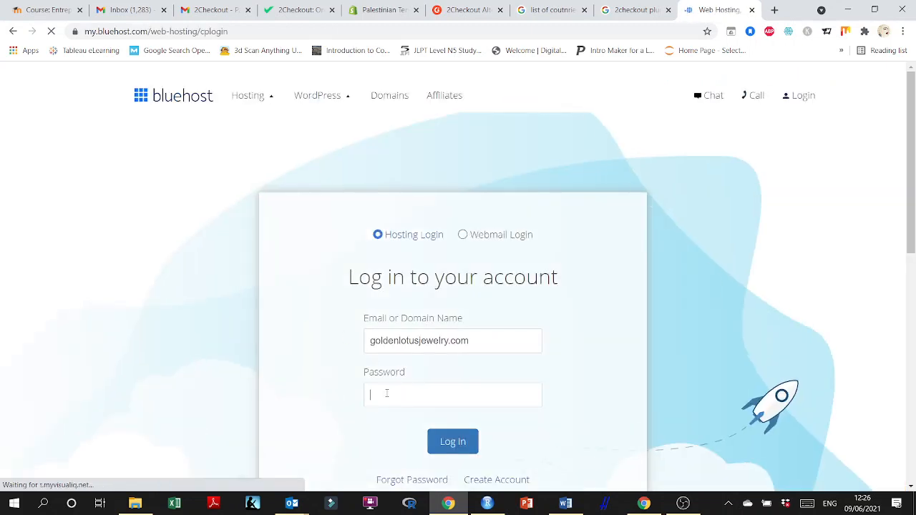
pyautogui.write('••')
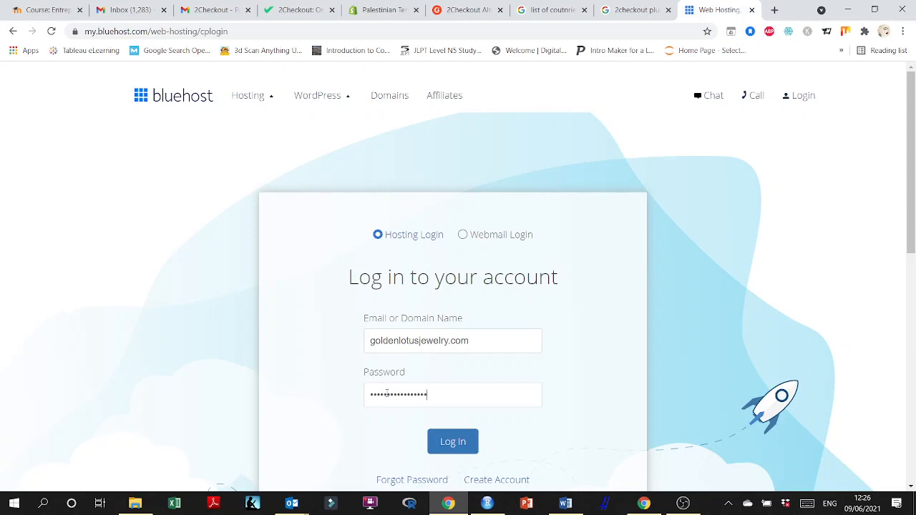
pyautogui.press('Return')
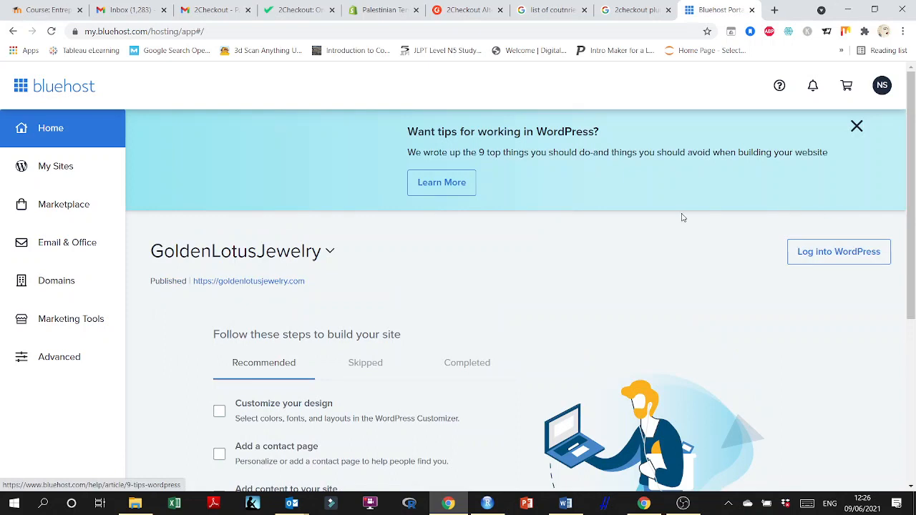
# Log into the WordPress dashboard from Bluehost and open the Add New plugins page.
pyautogui.click(819, 266)
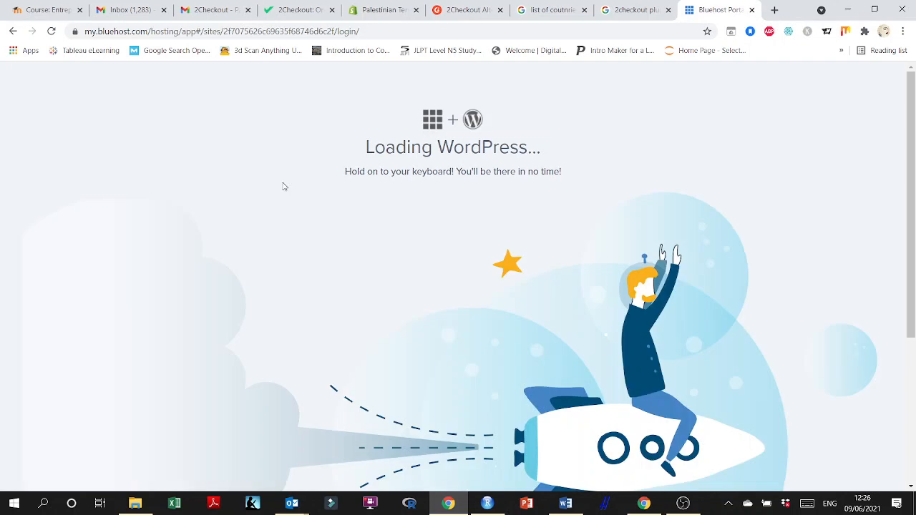
pyautogui.scroll(-3, 608, 270)
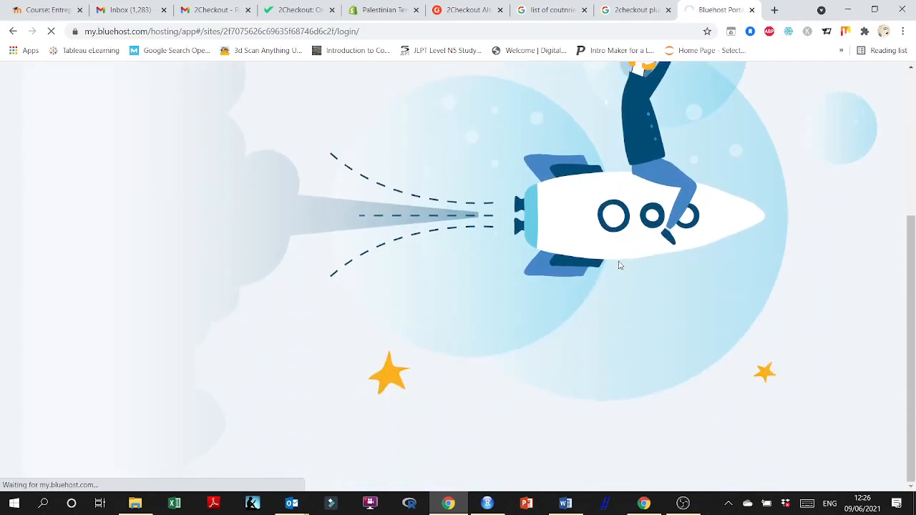
pyautogui.scroll(3, 694, 327)
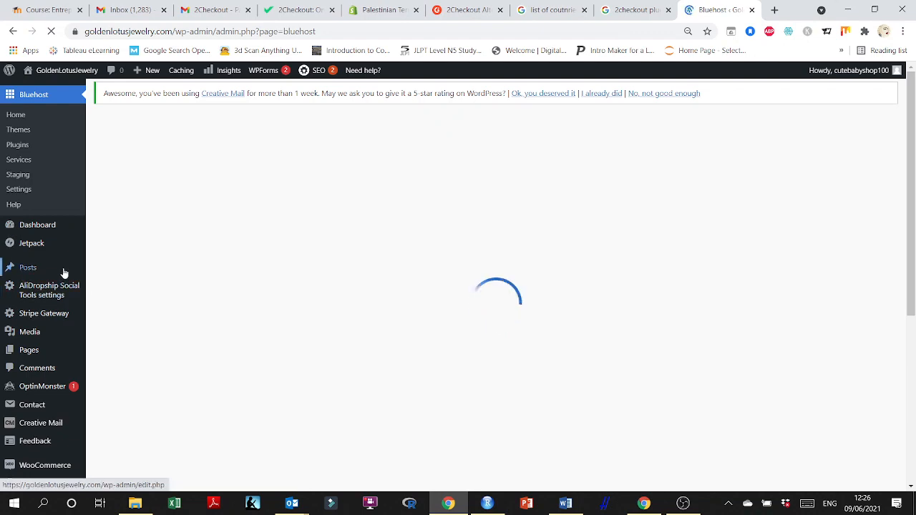
pyautogui.scroll(-2, 64, 279)
pyautogui.scroll(-4, 63, 286)
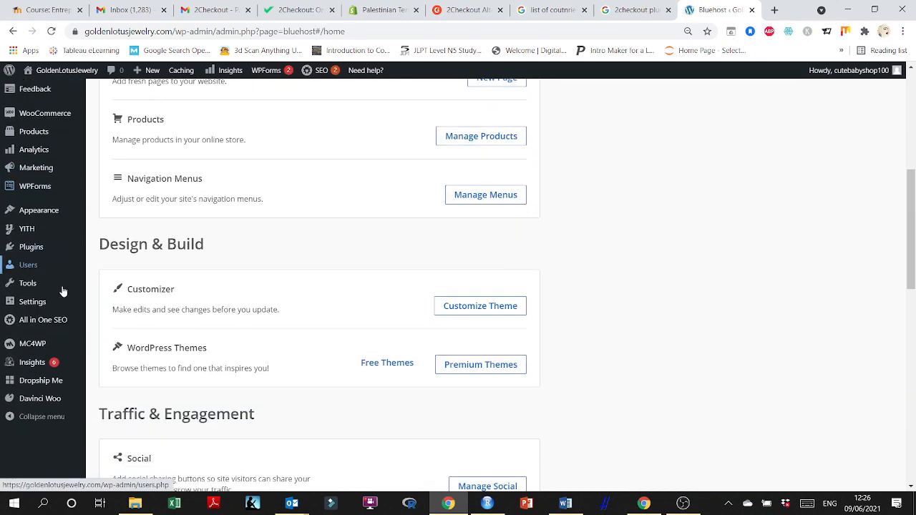
pyautogui.moveTo(39, 249)
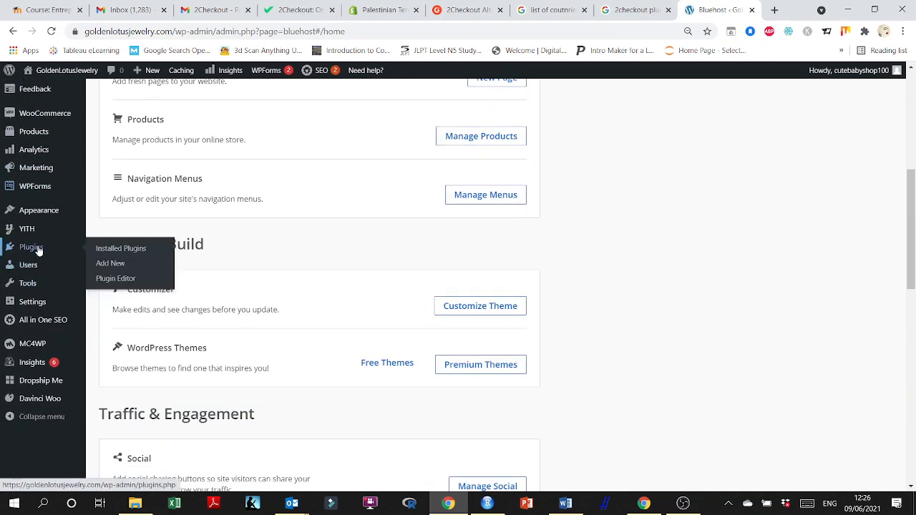
pyautogui.click(115, 263)
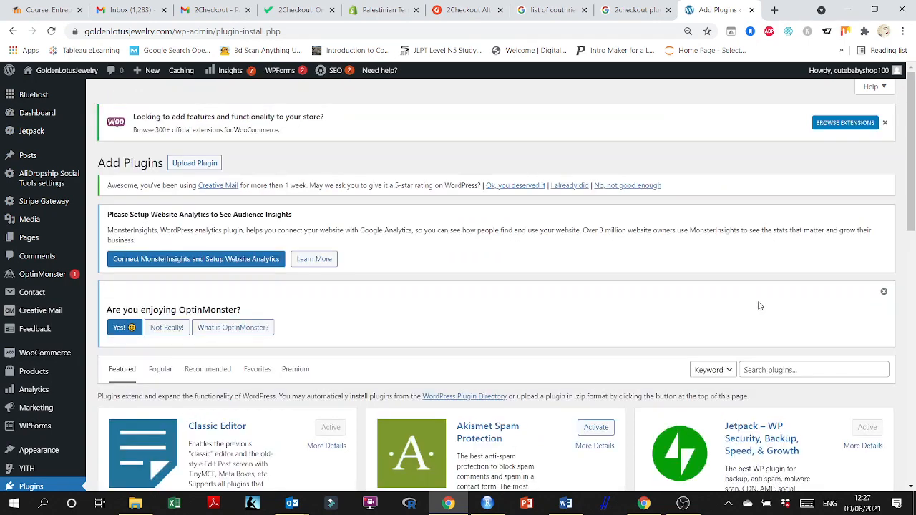
# Search the plugin directory for 2checkout and scroll through the results.
pyautogui.click(781, 370)
pyautogui.write('2')
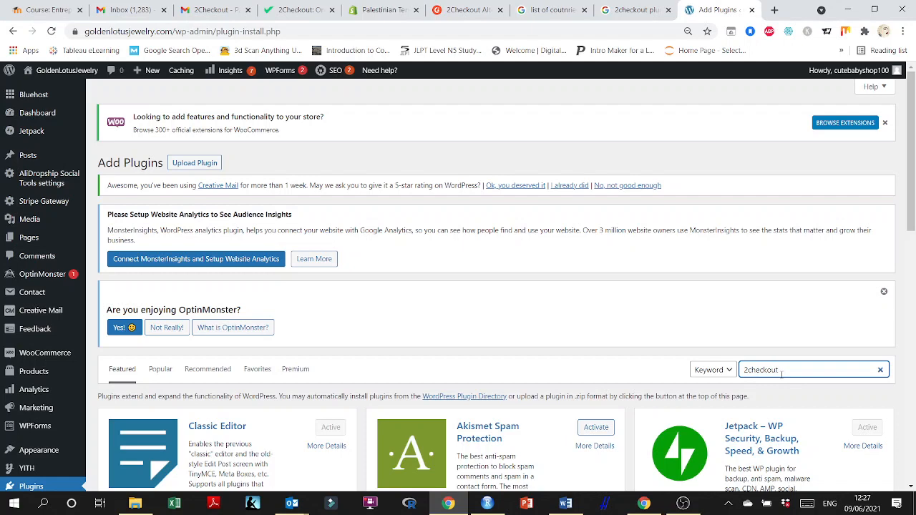
pyautogui.write('checkout')
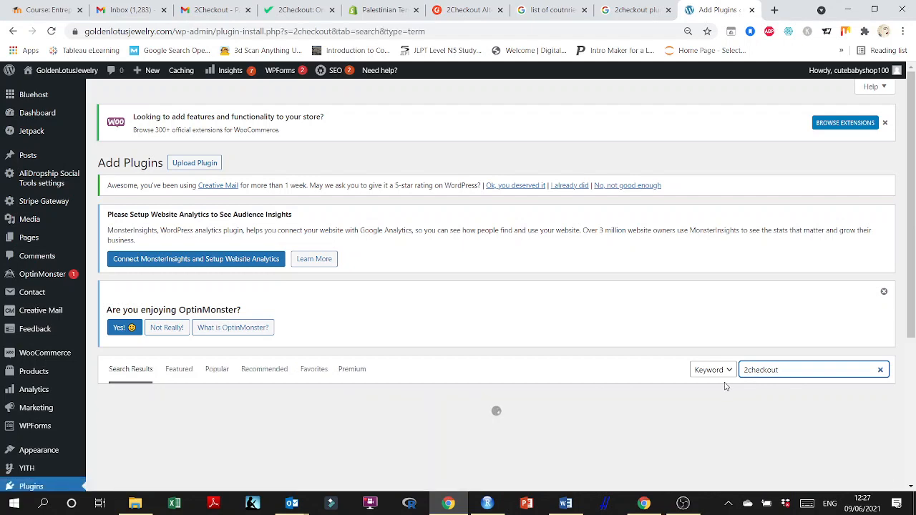
pyautogui.scroll(-2, 725, 386)
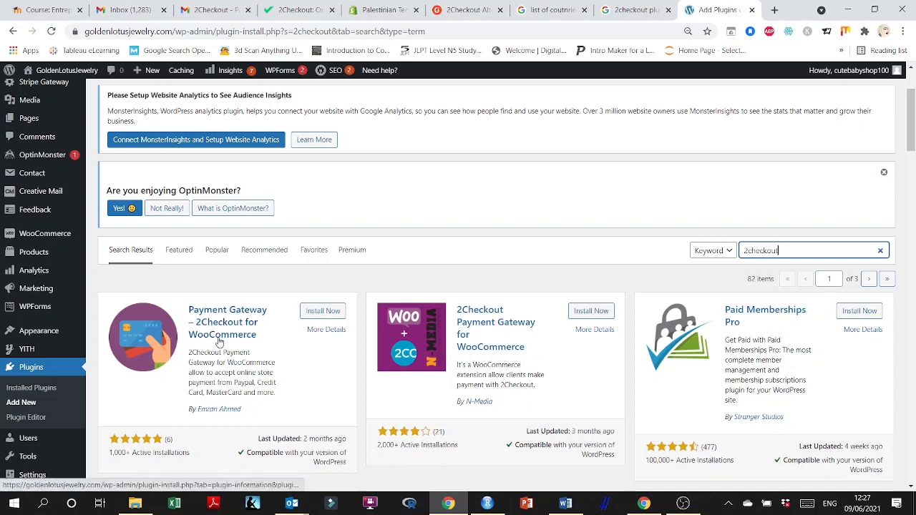
pyautogui.scroll(-1, 215, 347)
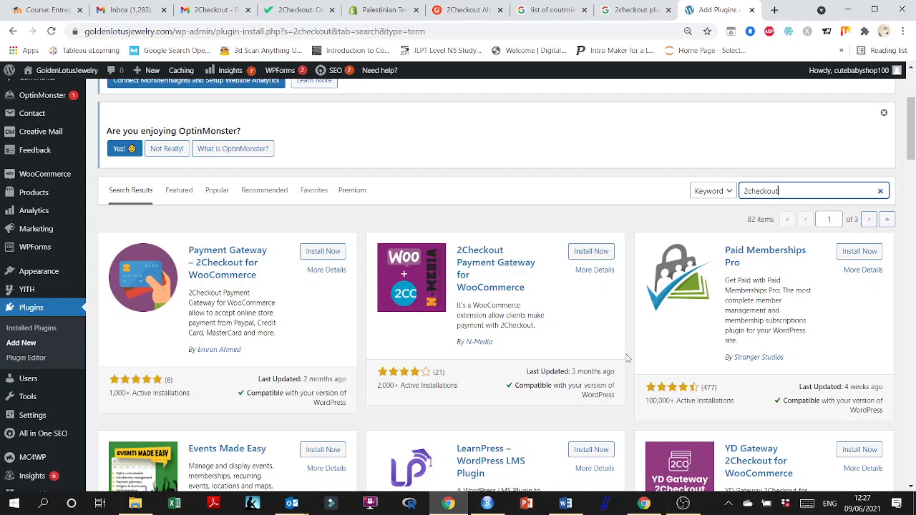
pyautogui.scroll(-1, 644, 372)
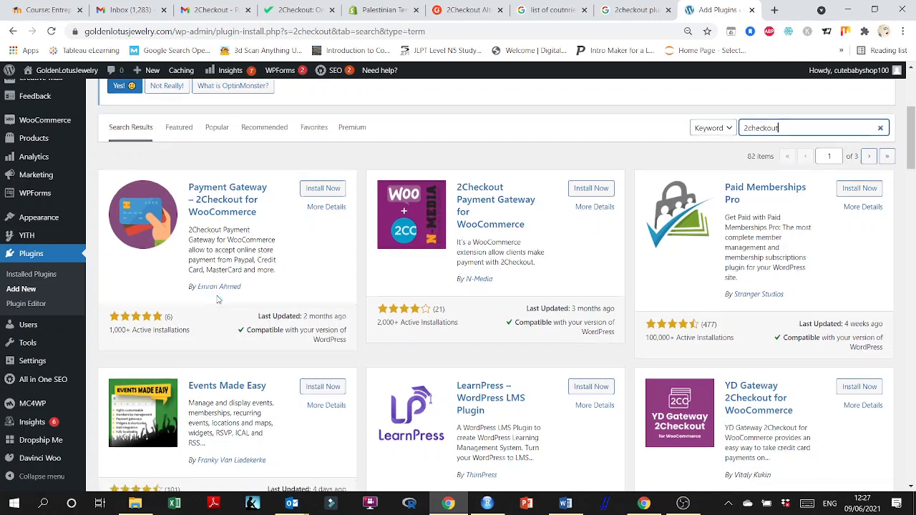
pyautogui.scroll(-1, 219, 299)
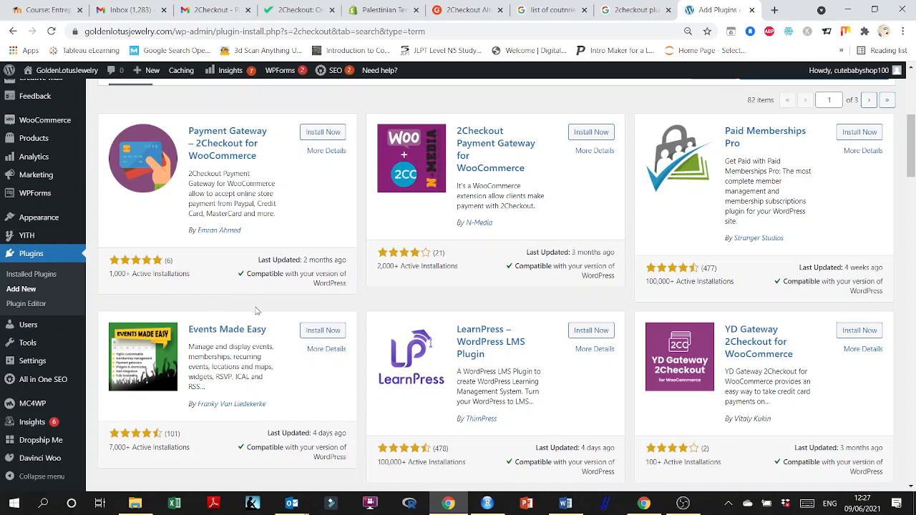
pyautogui.scroll(2, 258, 314)
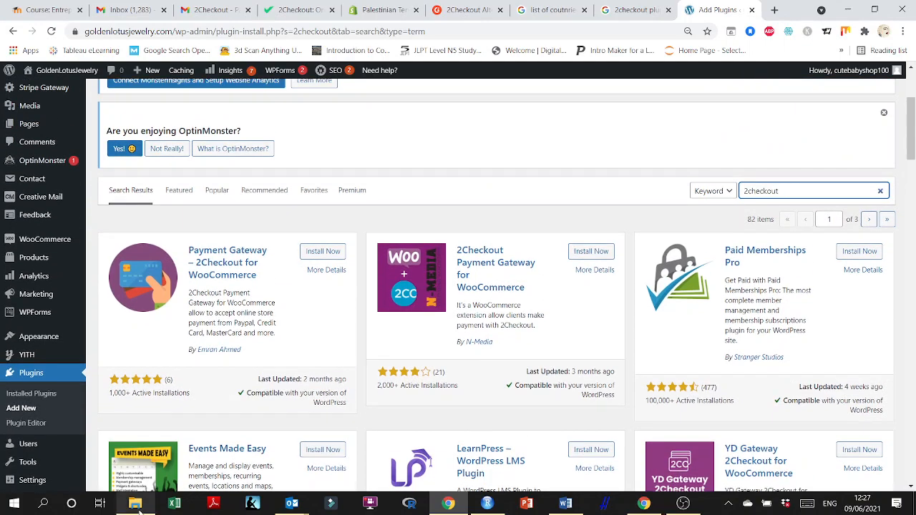
# Open the Payment Gateways presentation from its folder, scroll through the slides, and close it.
pyautogui.click(134, 503)
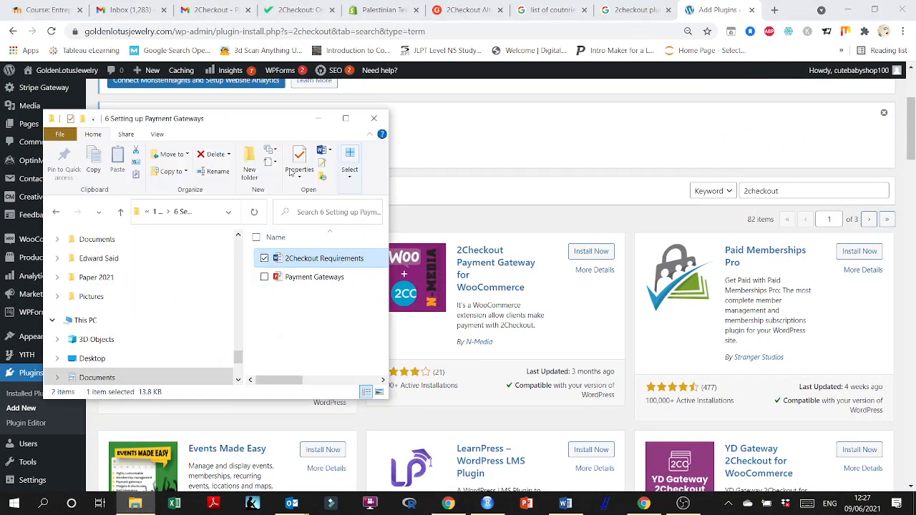
pyautogui.doubleClick(273, 118)
pyautogui.doubleClick(290, 167)
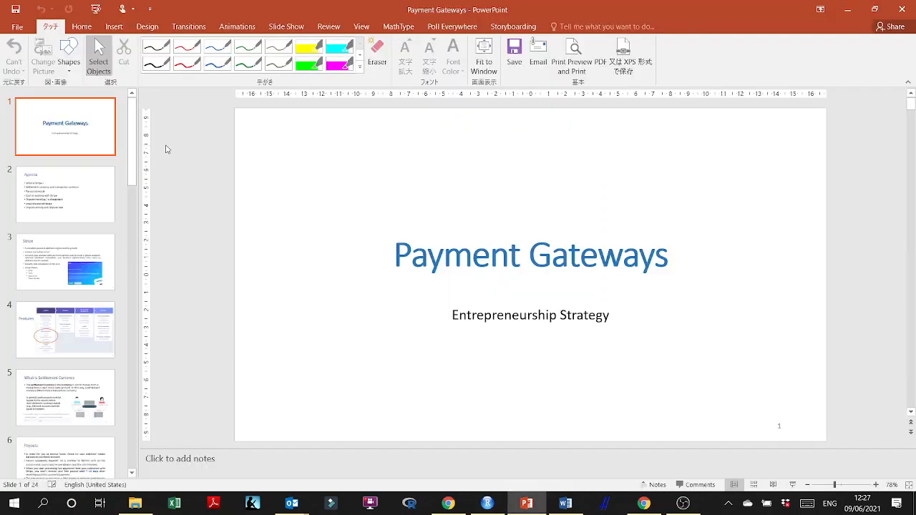
pyautogui.moveTo(132, 133); pyautogui.dragTo(132, 401)
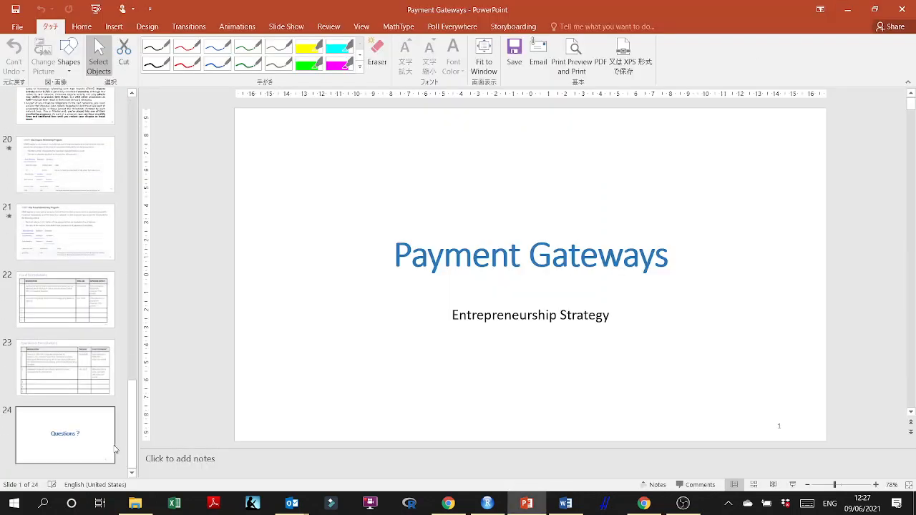
pyautogui.click(902, 9)
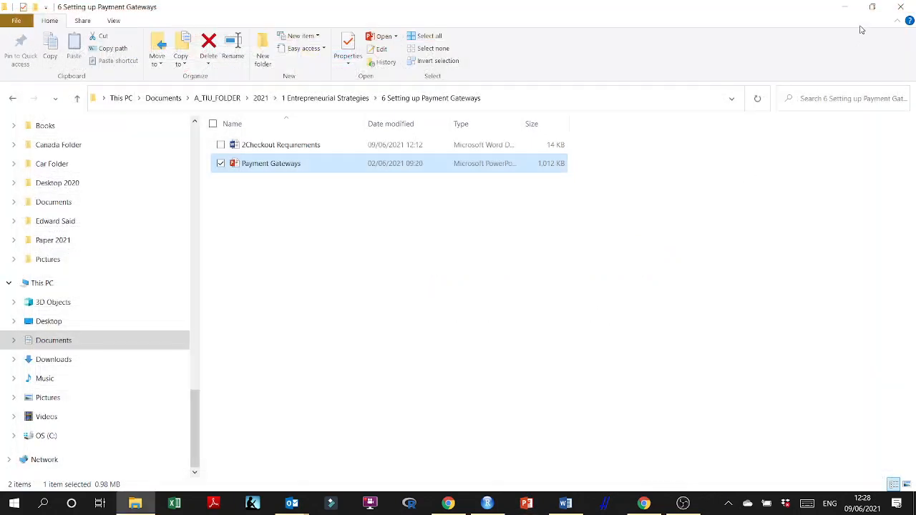
pyautogui.click(849, 7)
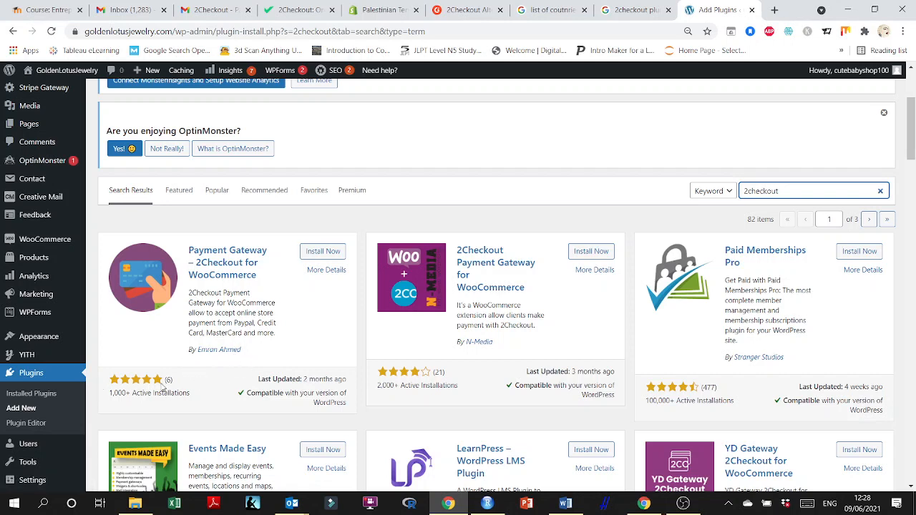
# Compare the 2Checkout plugins' ratings, installation counts and compatibility in the search results.
pyautogui.scroll(-1, 287, 353)
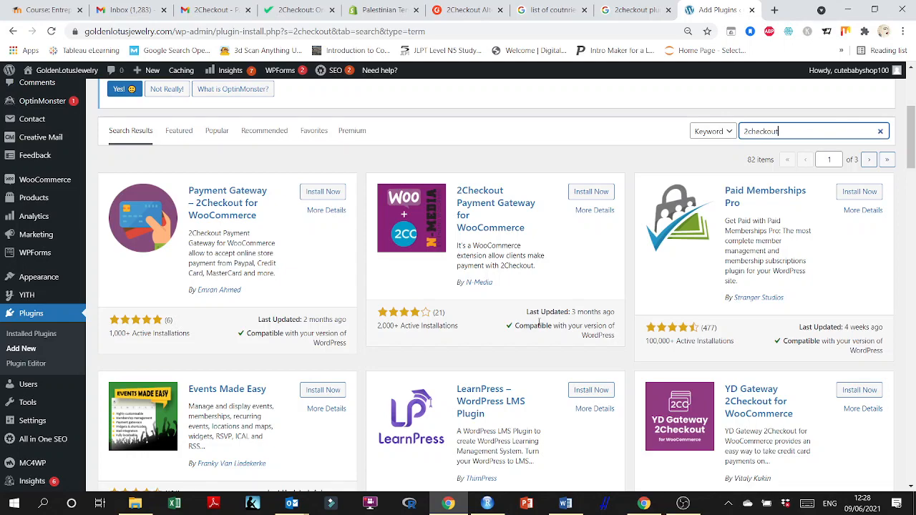
pyautogui.scroll(-2, 539, 323)
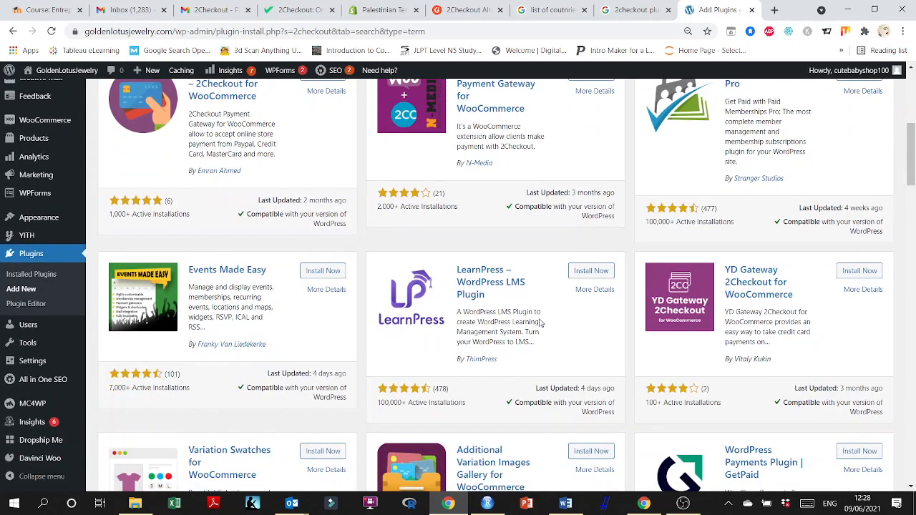
pyautogui.scroll(-2, 540, 323)
pyautogui.scroll(-3, 540, 318)
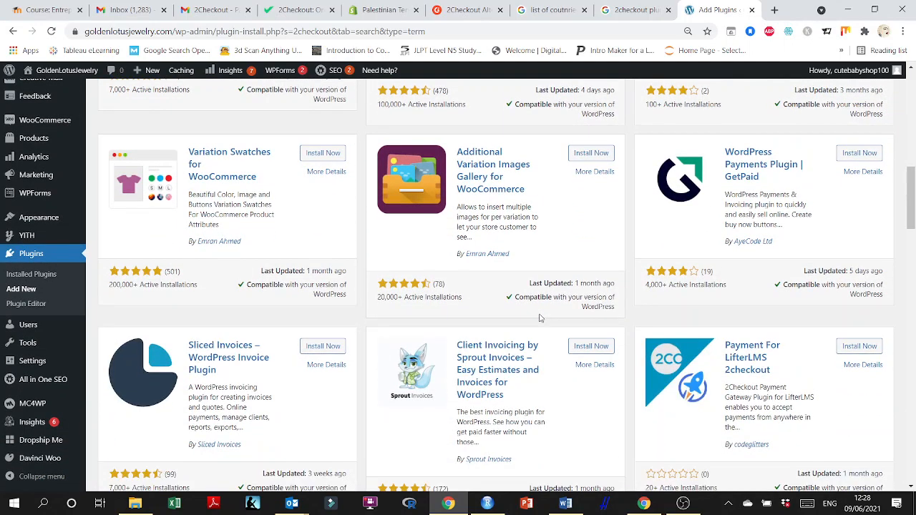
pyautogui.scroll(-1, 541, 319)
pyautogui.scroll(-4, 540, 318)
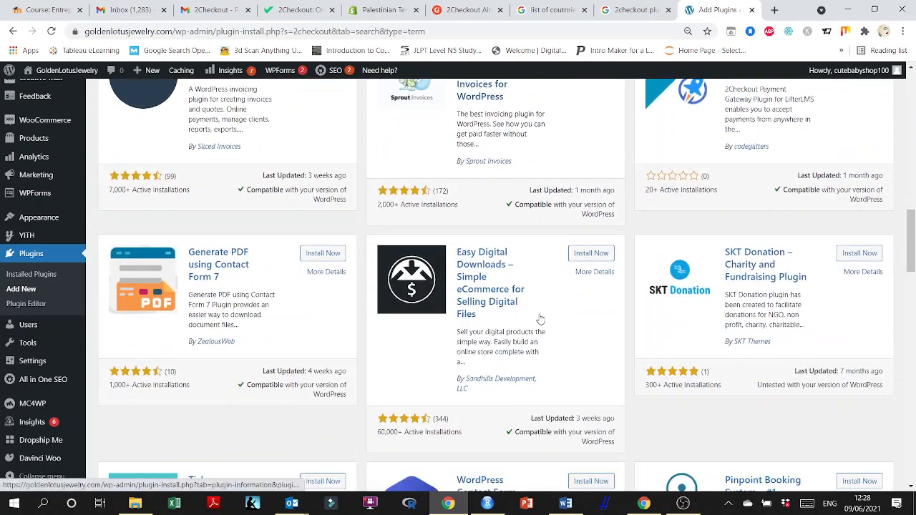
pyautogui.scroll(15, 541, 318)
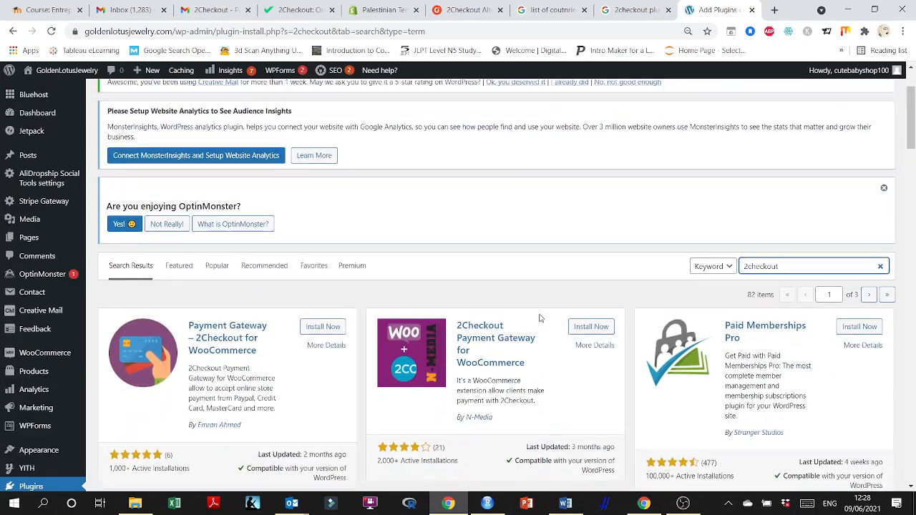
pyautogui.scroll(-3, 427, 334)
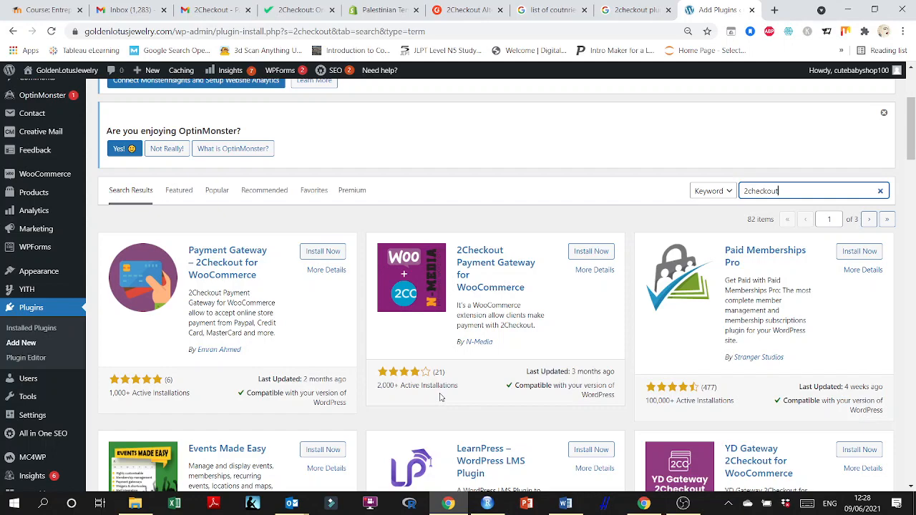
pyautogui.scroll(-1, 445, 390)
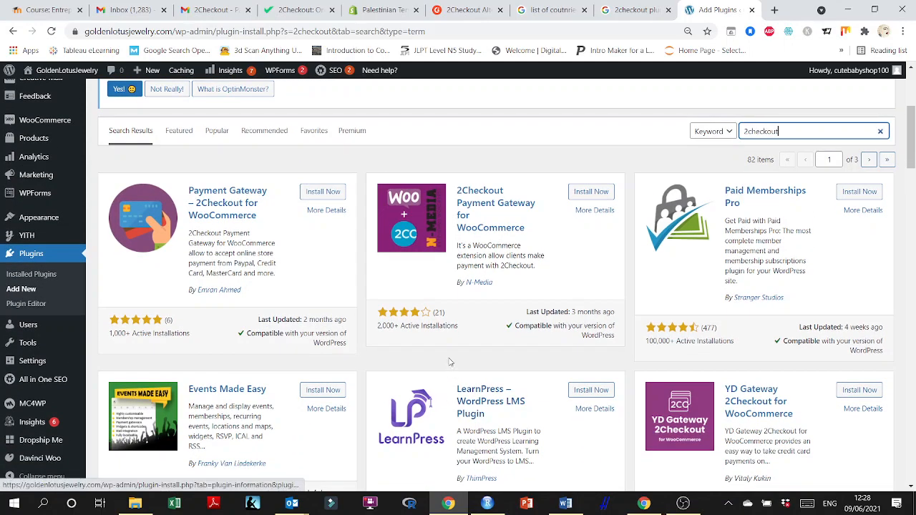
pyautogui.scroll(1, 452, 354)
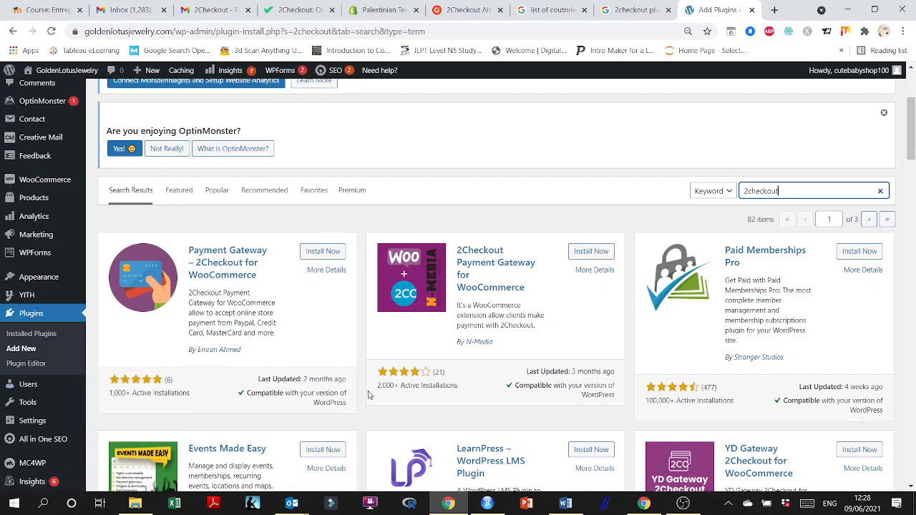
# Install and activate the Payment Gateway – 2Checkout for WooCommerce plugin.
pyautogui.click(325, 251)
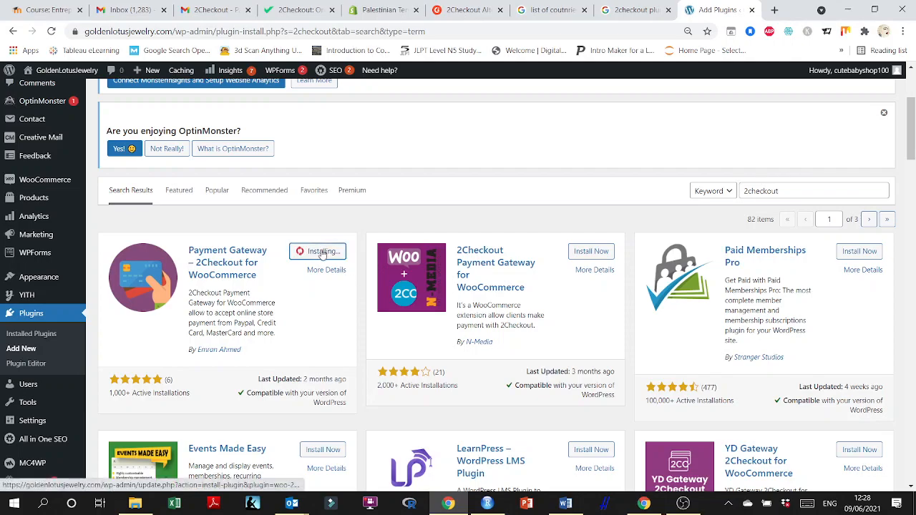
pyautogui.scroll(-8, 311, 279)
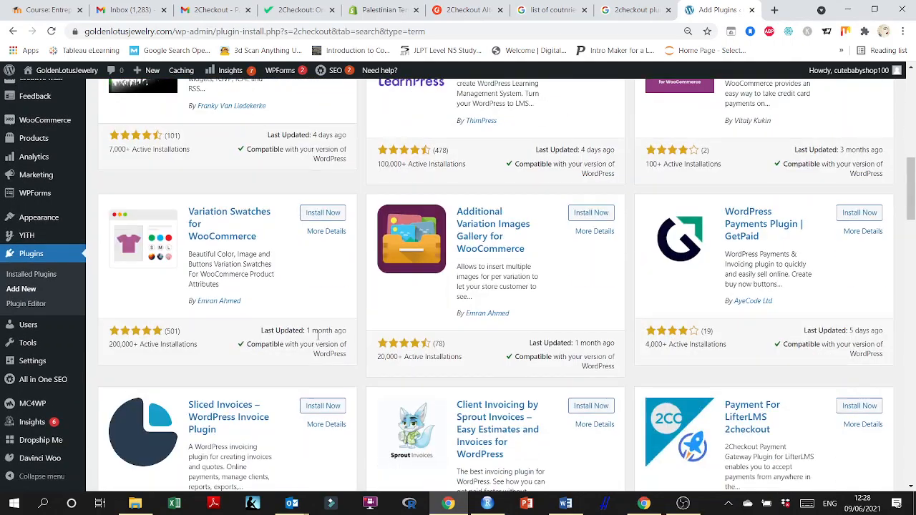
pyautogui.scroll(-8, 371, 337)
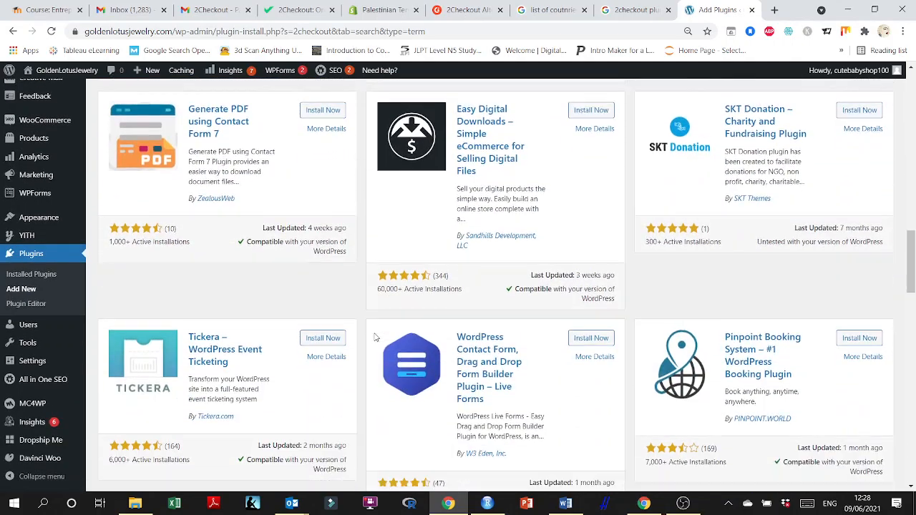
pyautogui.scroll(-8, 376, 337)
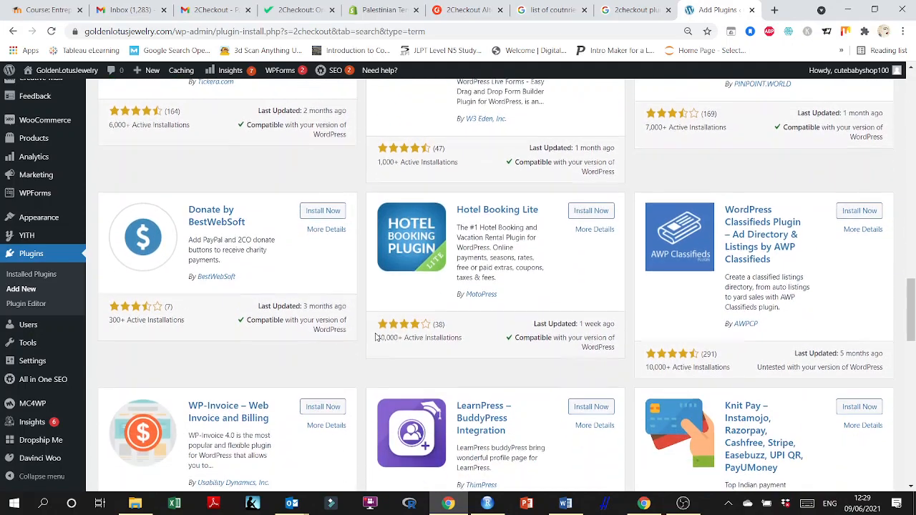
pyautogui.scroll(-8, 377, 337)
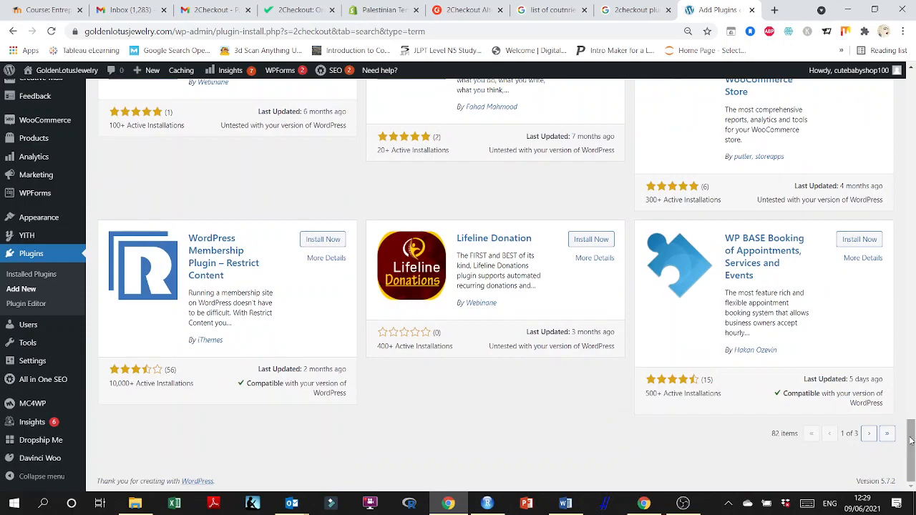
pyautogui.moveTo(911, 444); pyautogui.dragTo(912, 92)
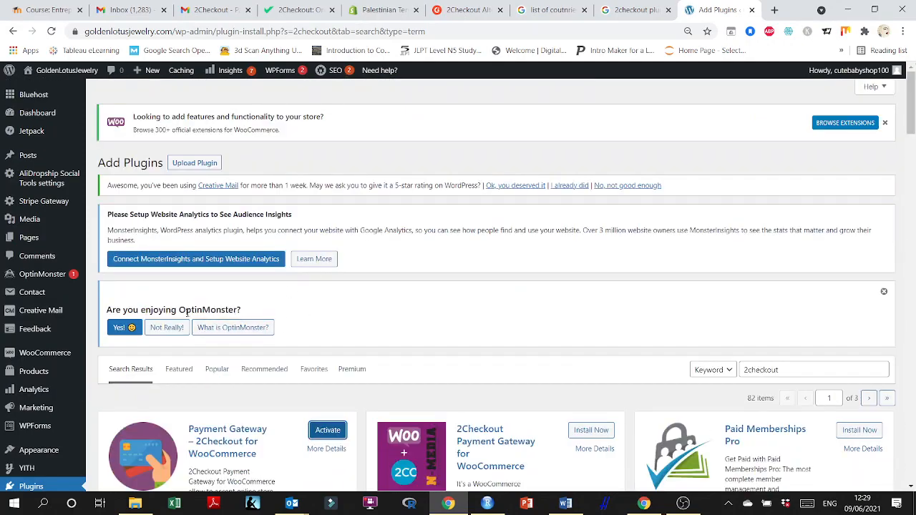
pyautogui.scroll(-2, 425, 341)
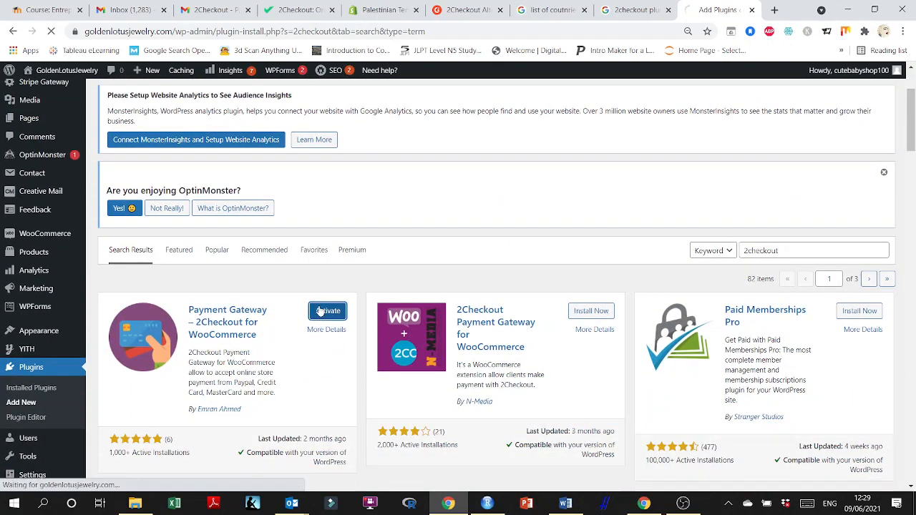
pyautogui.click(320, 312)
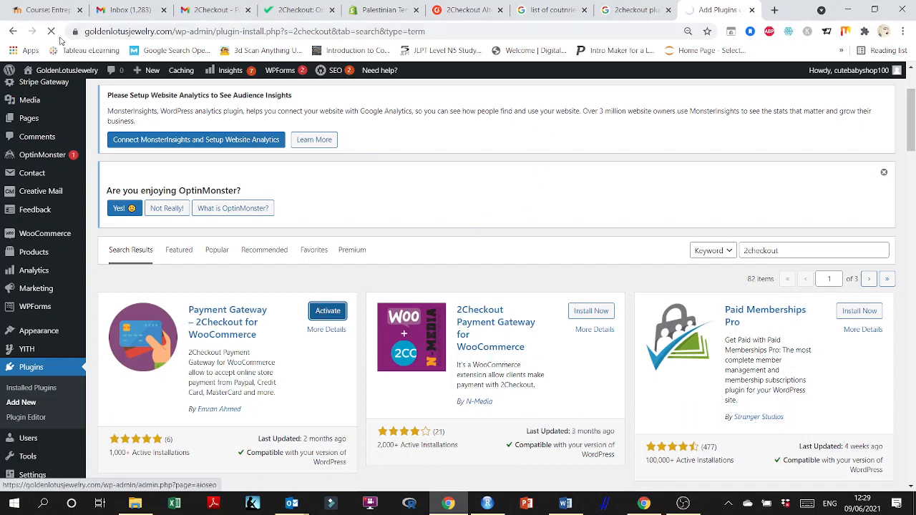
# Open the site's storefront home page in a new tab.
pyautogui.moveTo(45, 71)
pyautogui.rightClick(41, 88)
pyautogui.click(79, 95)
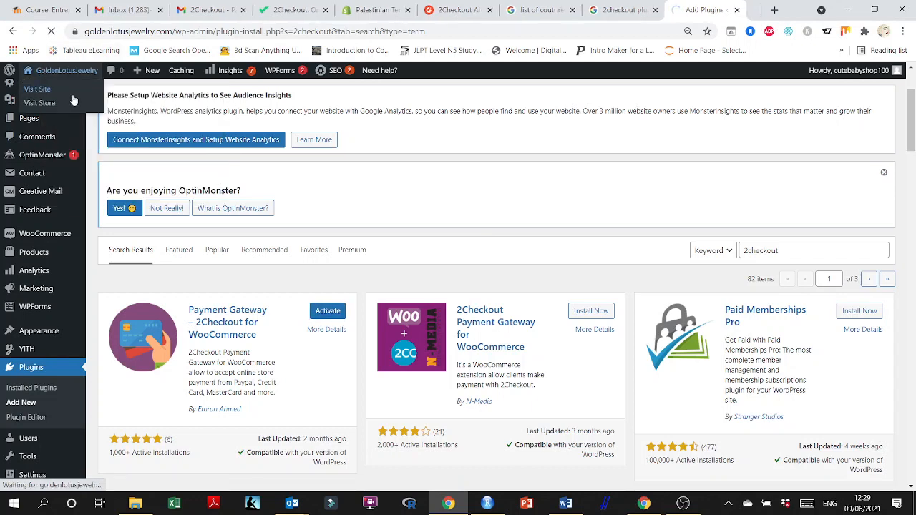
# Deactivate the Stripe For WooCommerce plugin in the installed plugins list.
pyautogui.click(25, 388)
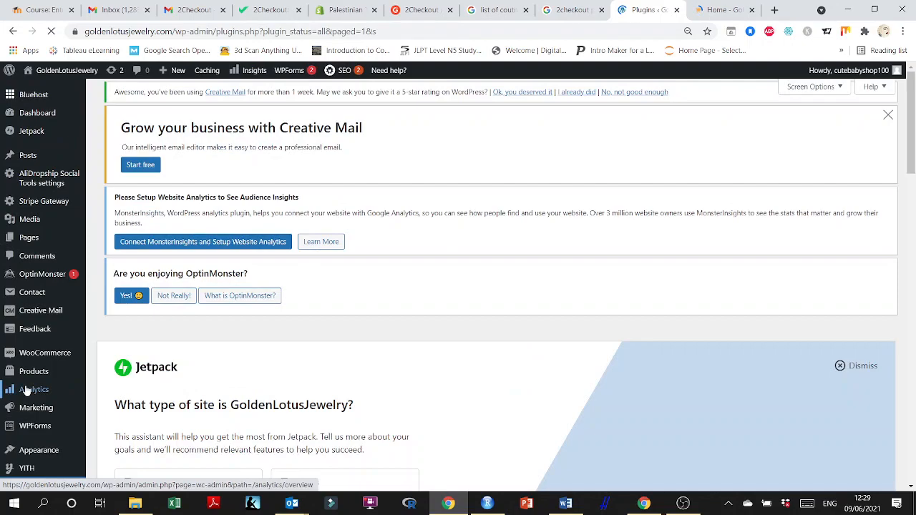
pyautogui.scroll(-8, 474, 343)
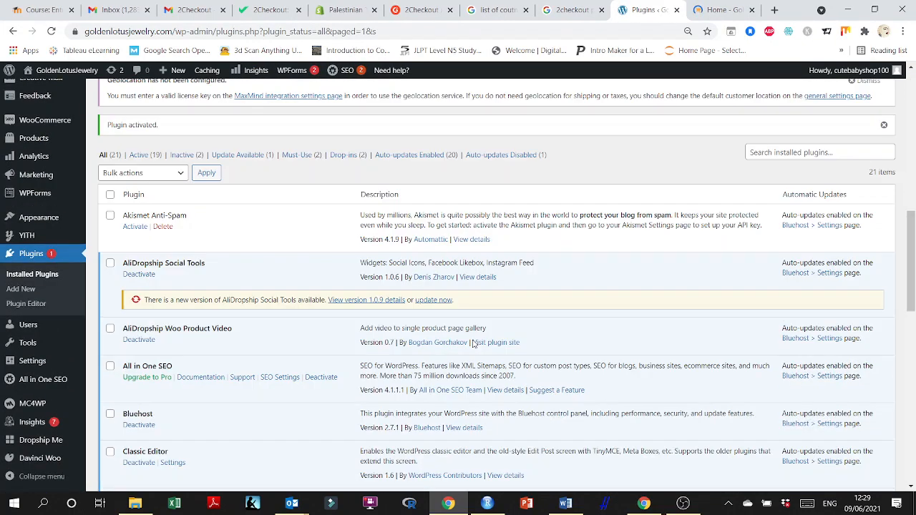
pyautogui.scroll(-3, 472, 344)
pyautogui.scroll(-6, 472, 345)
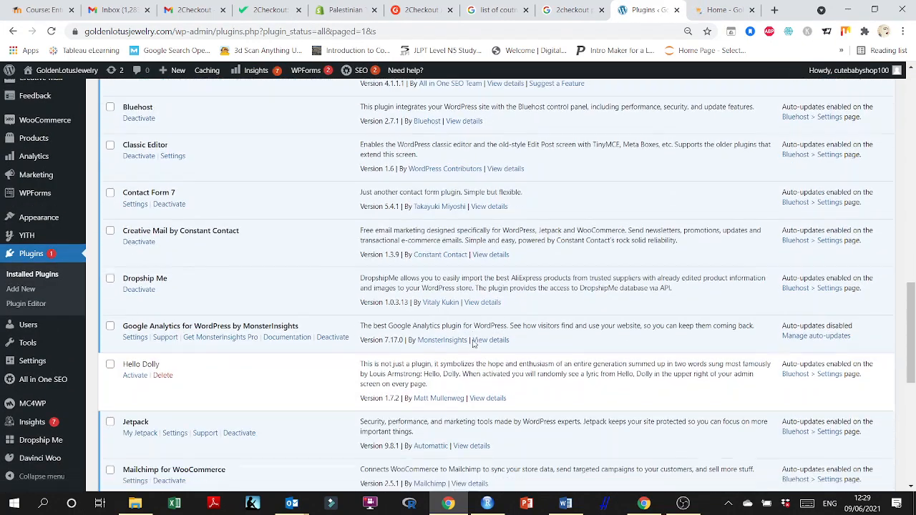
pyautogui.scroll(-1, 473, 343)
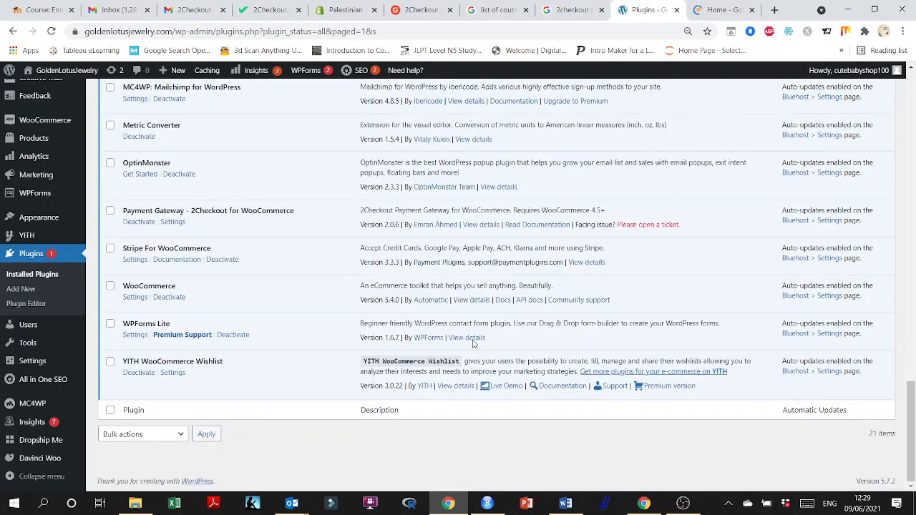
pyautogui.click(220, 260)
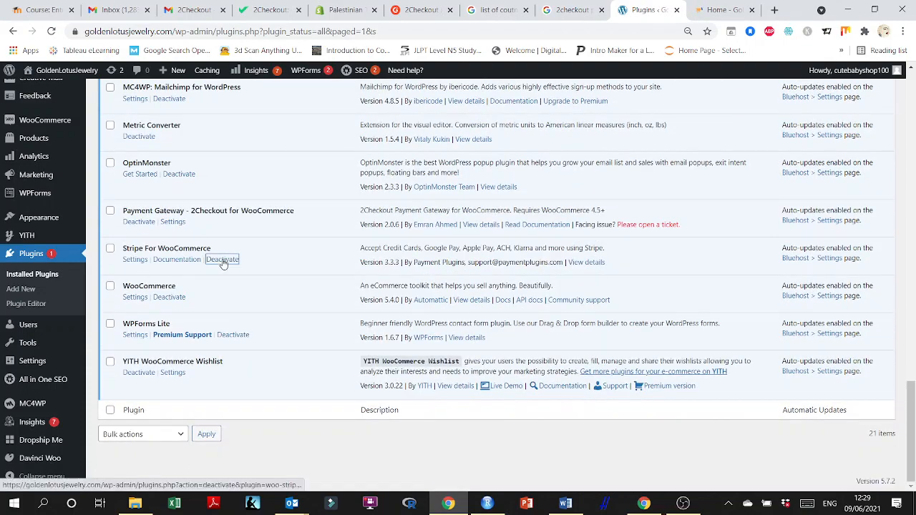
# Scroll through the installed plugins list to review the active plugins.
pyautogui.scroll(6, 333, 365)
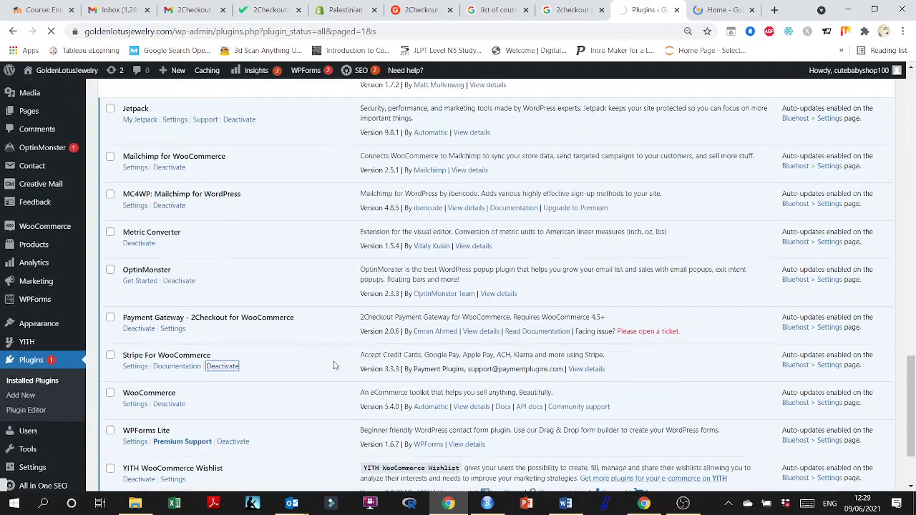
pyautogui.scroll(2, 334, 366)
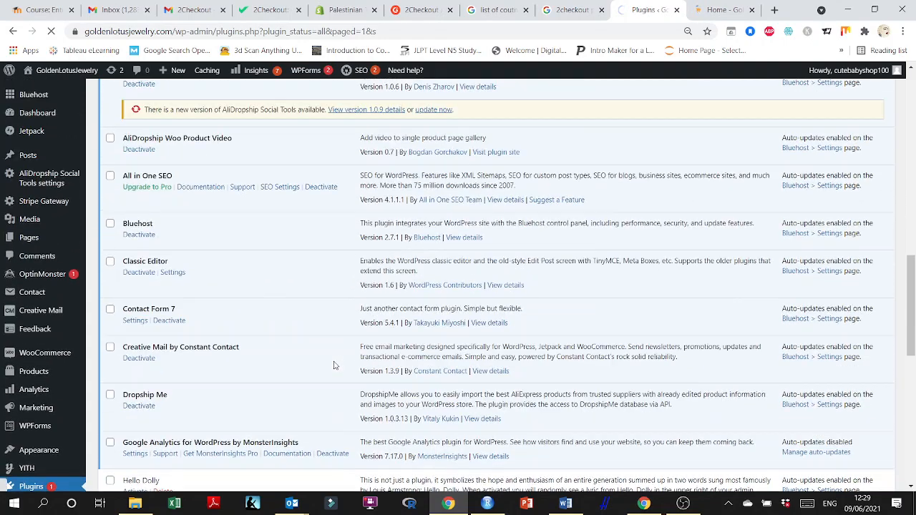
pyautogui.scroll(2, 333, 366)
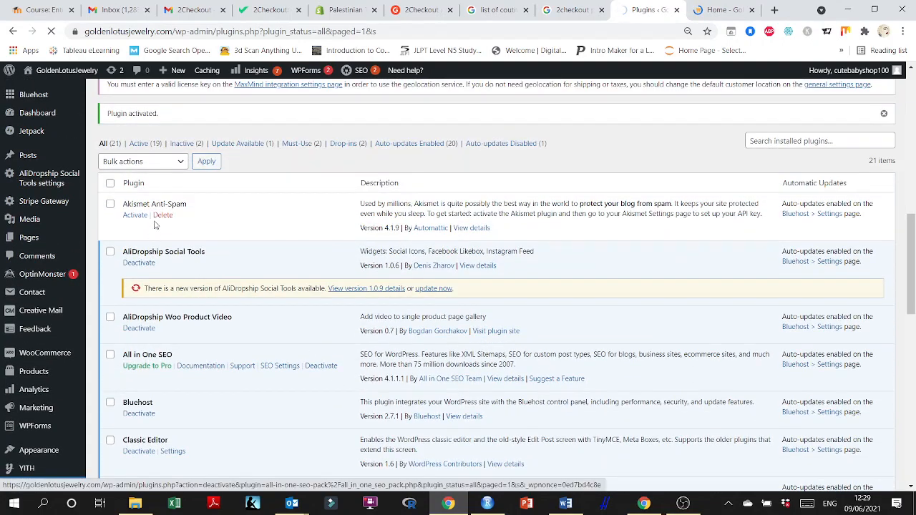
pyautogui.scroll(-5, 165, 317)
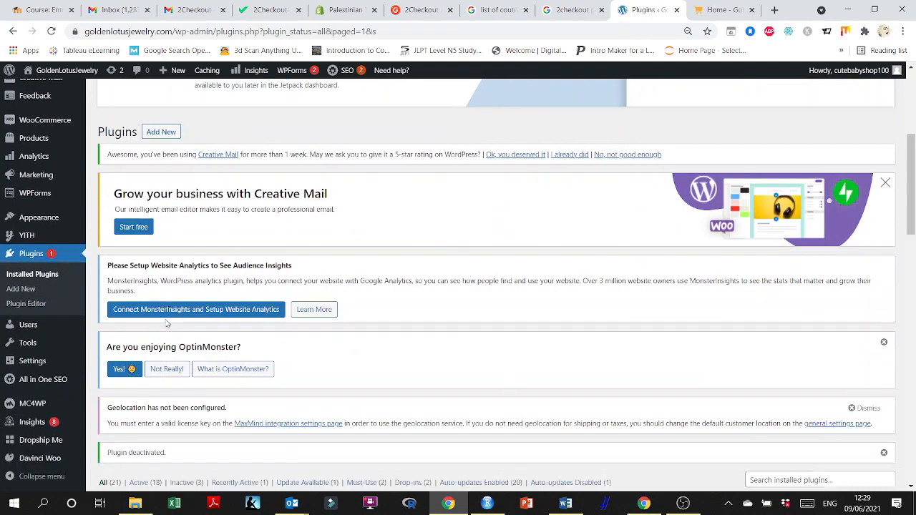
pyautogui.scroll(-4, 165, 322)
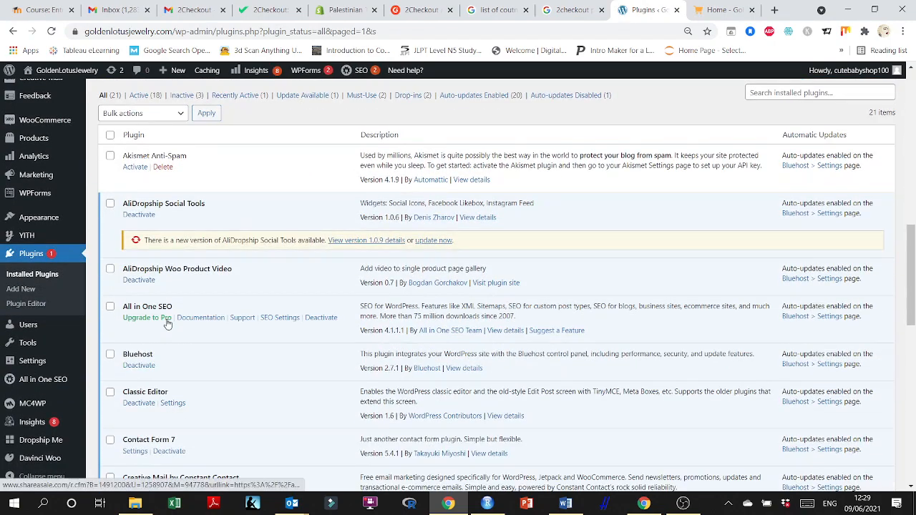
pyautogui.scroll(-9, 167, 323)
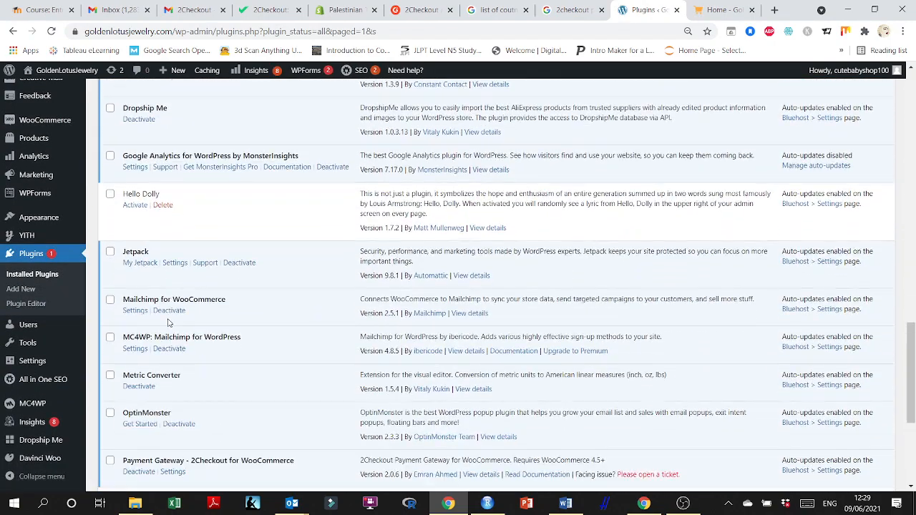
pyautogui.scroll(4, 270, 321)
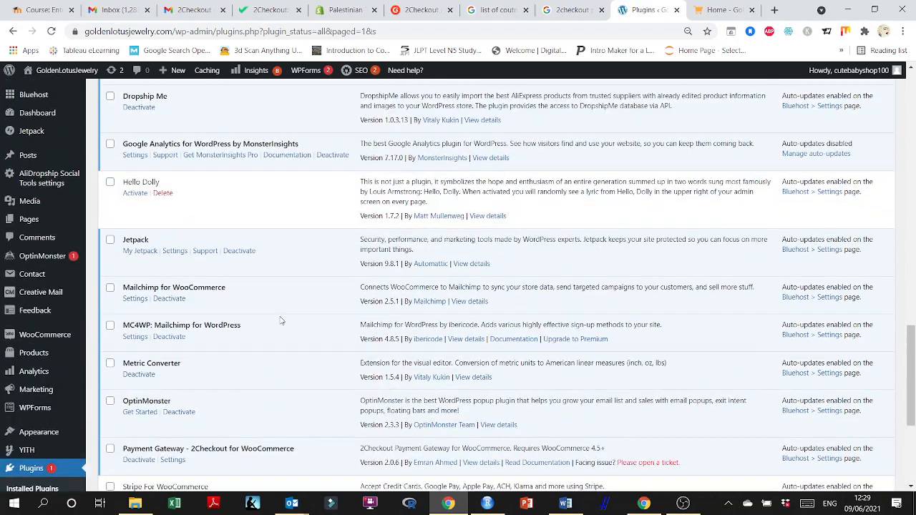
pyautogui.scroll(-2, 281, 321)
pyautogui.scroll(7, 282, 320)
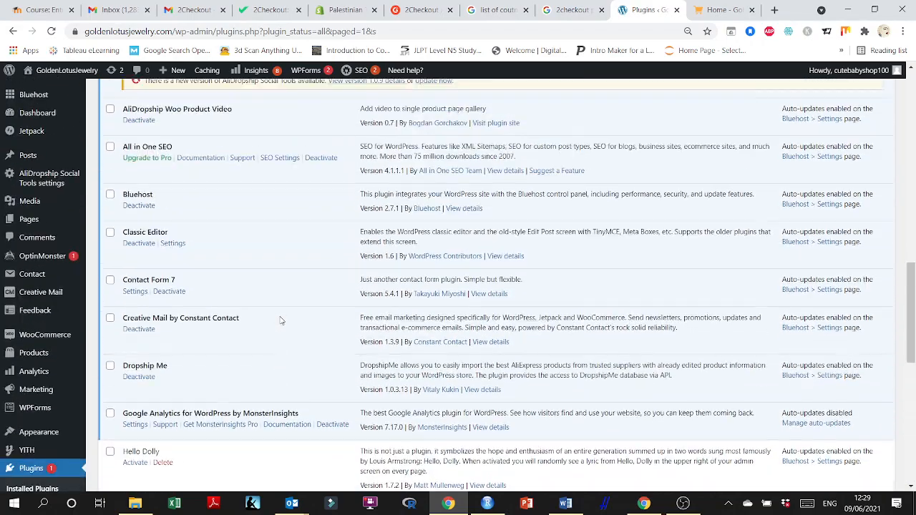
pyautogui.scroll(3, 281, 321)
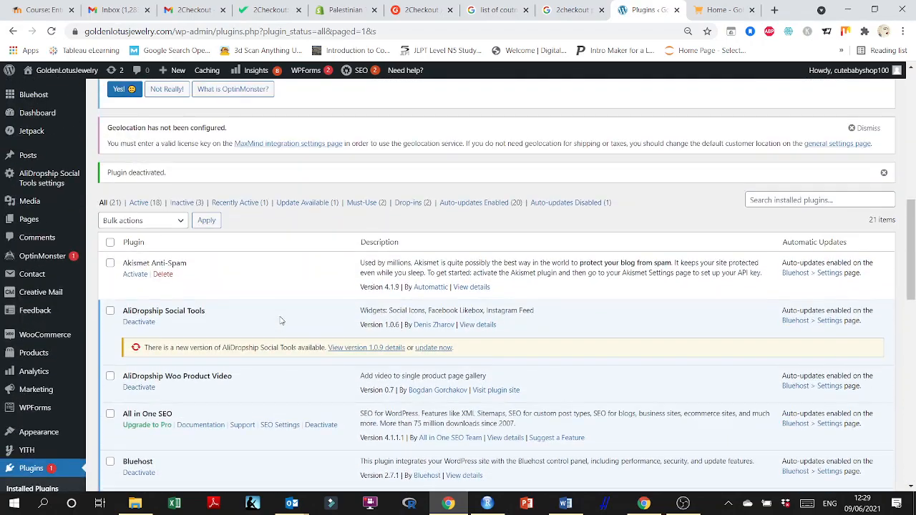
# Find the Payment Gateway – 2Checkout for WooCommerce plugin on the page and open its gateway settings.
pyautogui.hotkey('ctrl', 'f')
pyautogui.write('2')
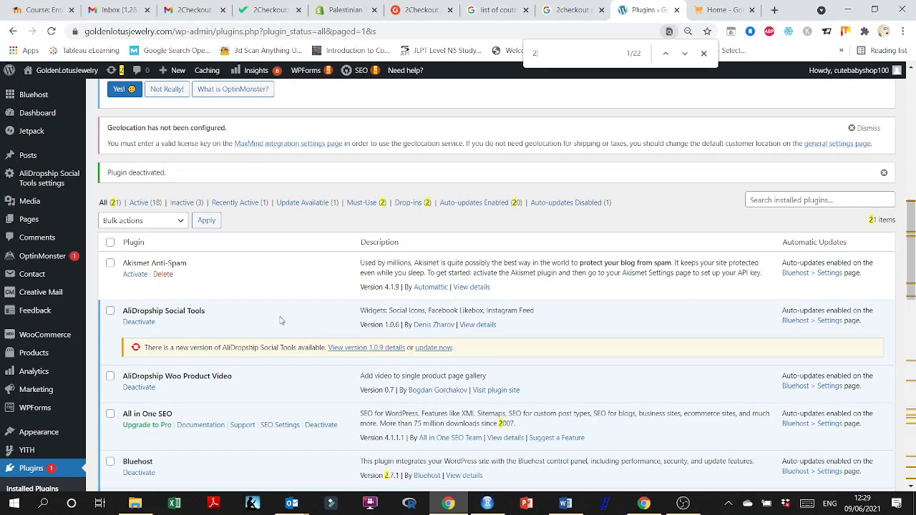
pyautogui.write('che')
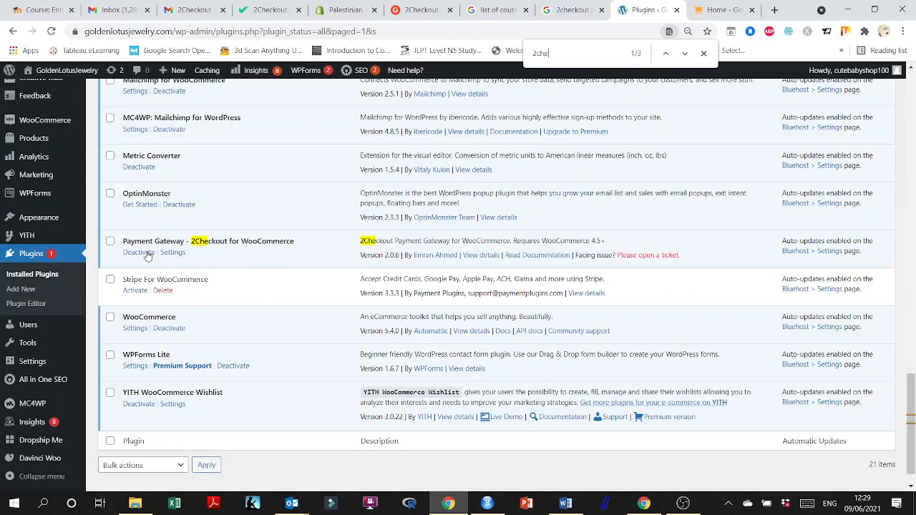
pyautogui.click(173, 253)
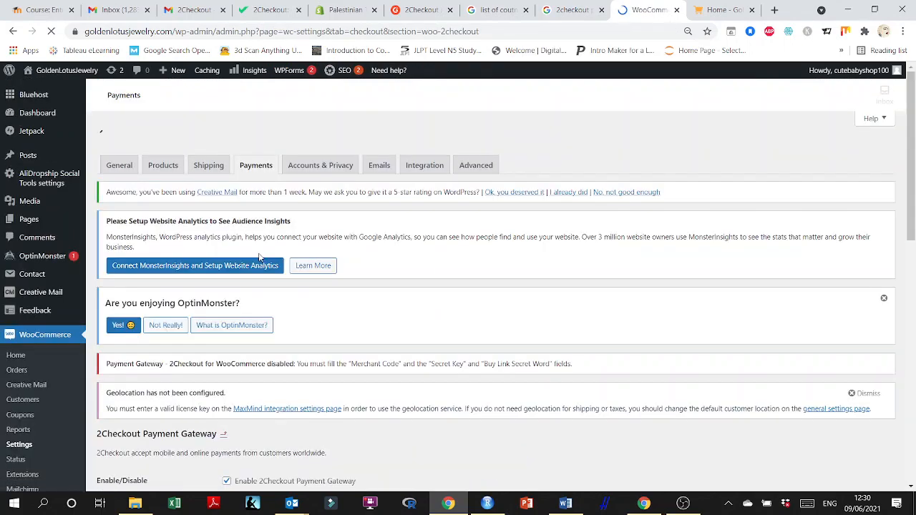
pyautogui.scroll(-2, 386, 255)
pyautogui.scroll(-2, 387, 254)
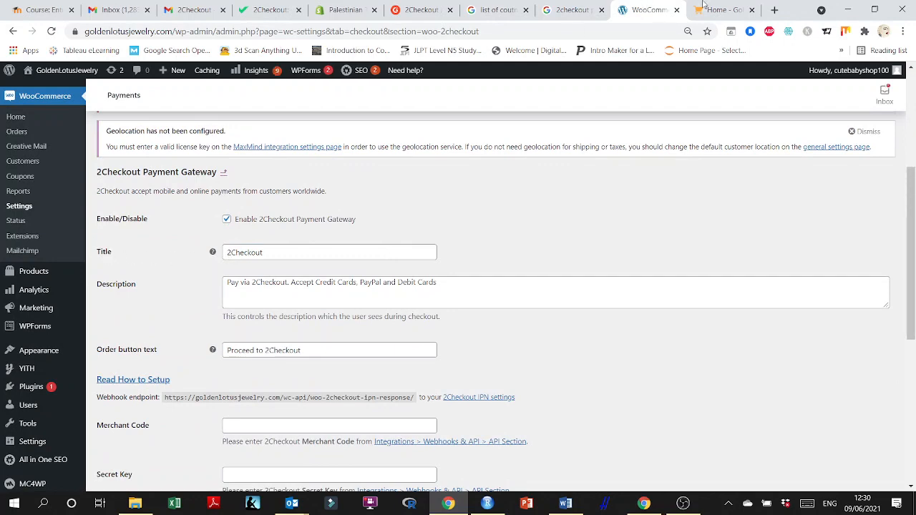
# Switch to the storefront tab and open the Women's Pearl Shell Earrings and Necklace Set product.
pyautogui.click(704, 7)
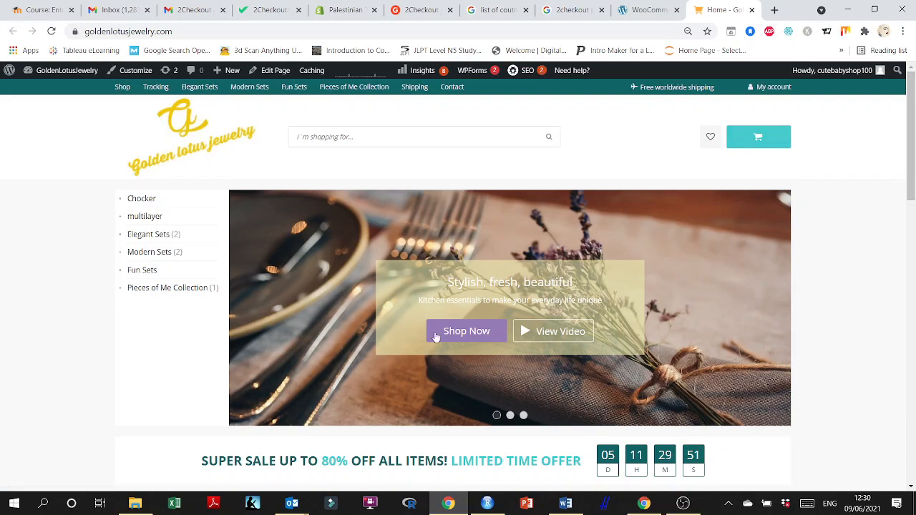
pyautogui.scroll(-5, 434, 334)
pyautogui.click(391, 306)
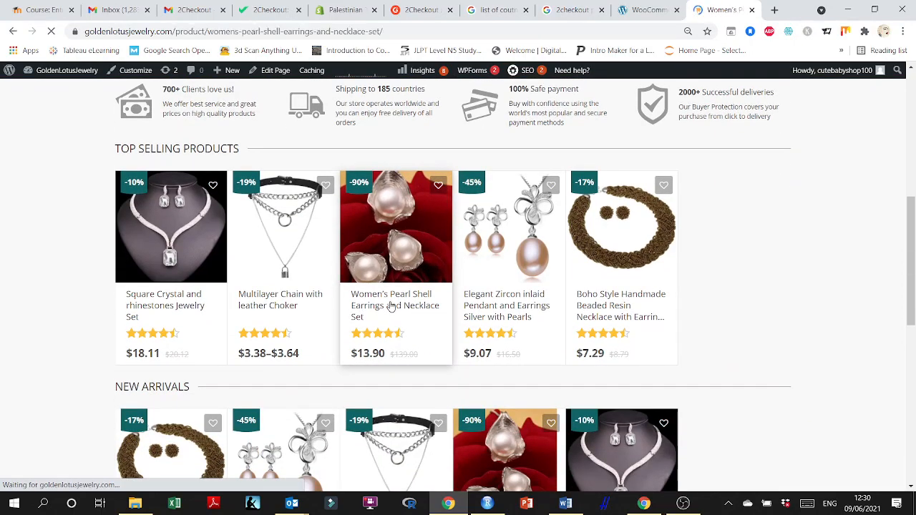
# Add the Women's Pearl Shell Earrings and Necklace Set to the cart with Gold pearl color.
pyautogui.click(610, 315)
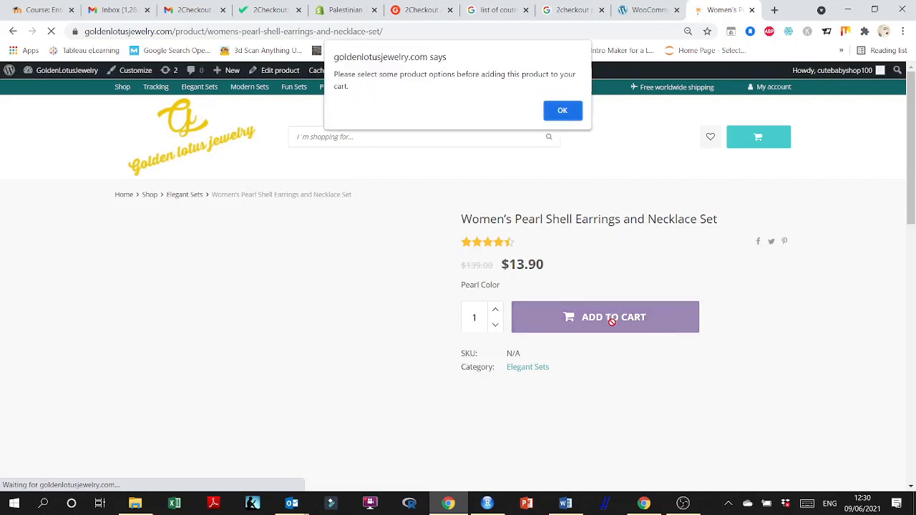
pyautogui.click(563, 108)
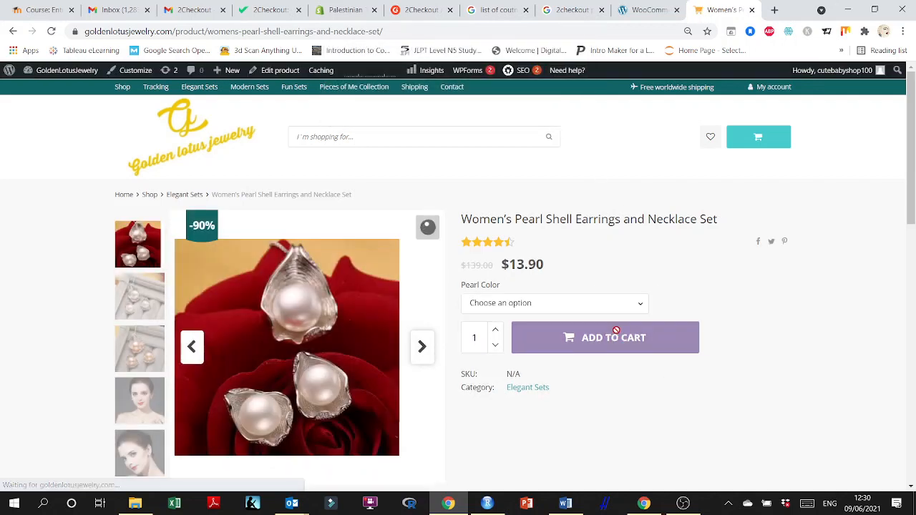
pyautogui.click(573, 305)
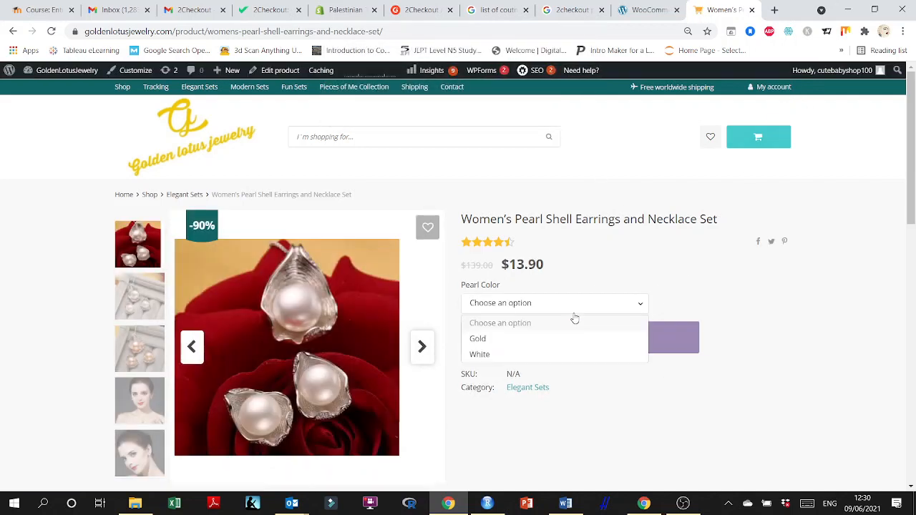
pyautogui.click(508, 338)
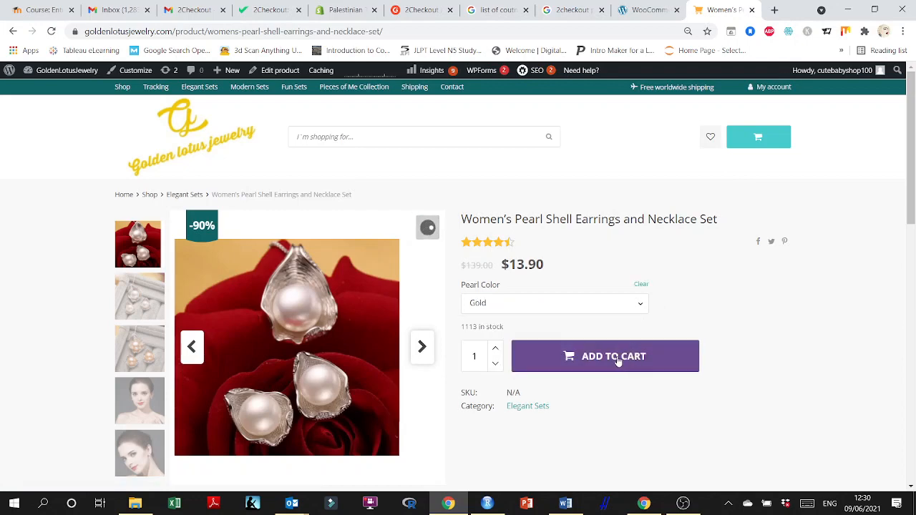
pyautogui.click(618, 361)
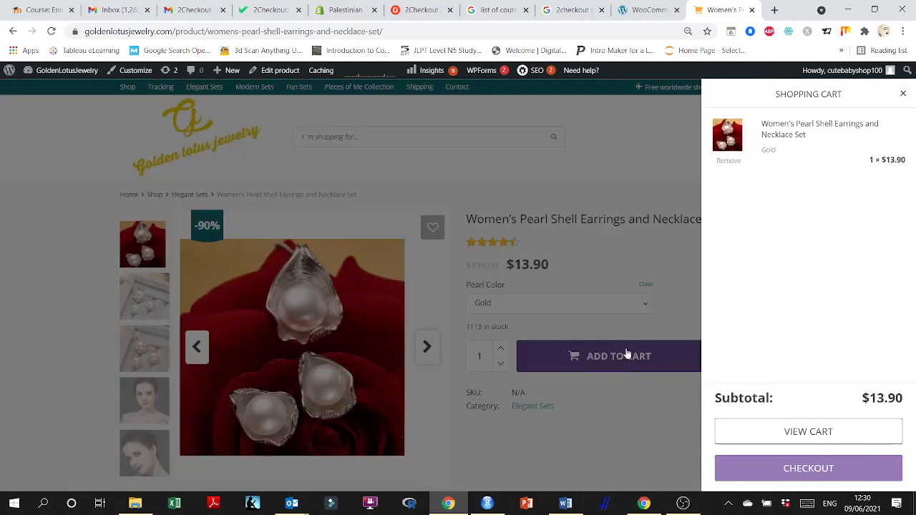
# Proceed to checkout and review the available payment methods.
pyautogui.click(784, 471)
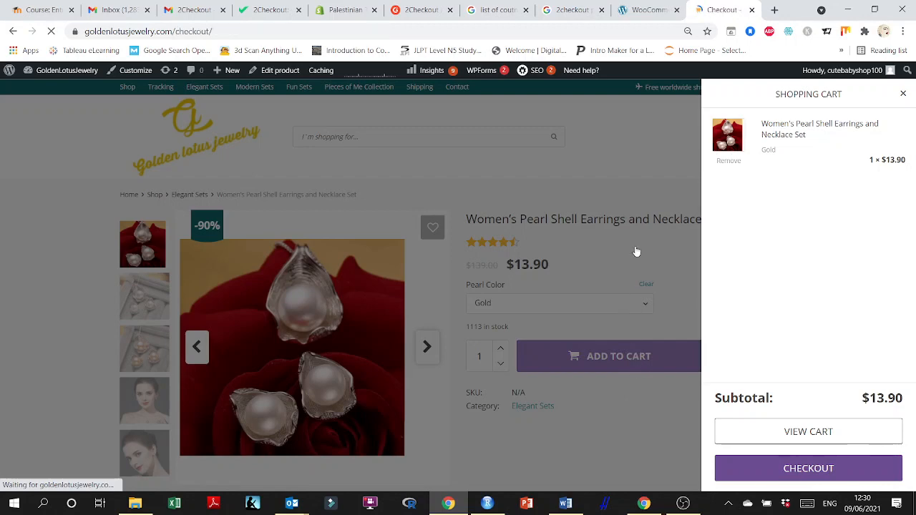
pyautogui.scroll(-3, 635, 252)
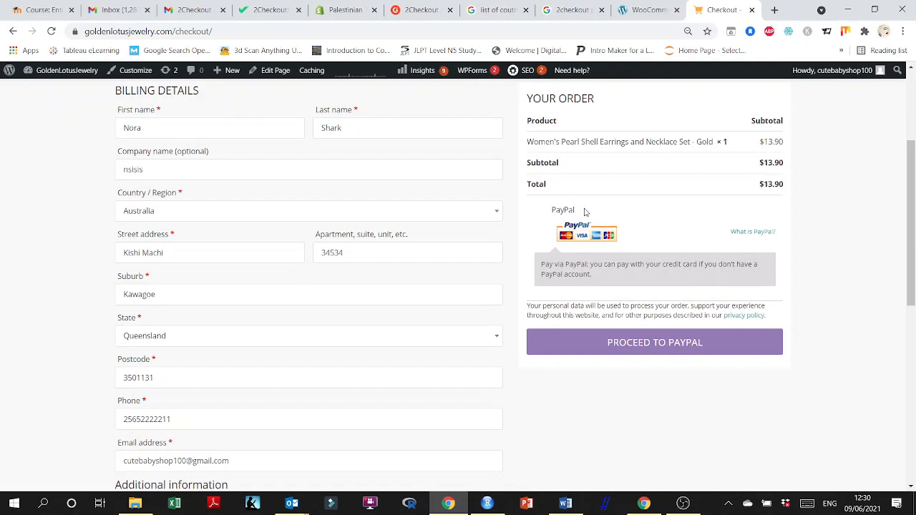
pyautogui.scroll(-1, 654, 230)
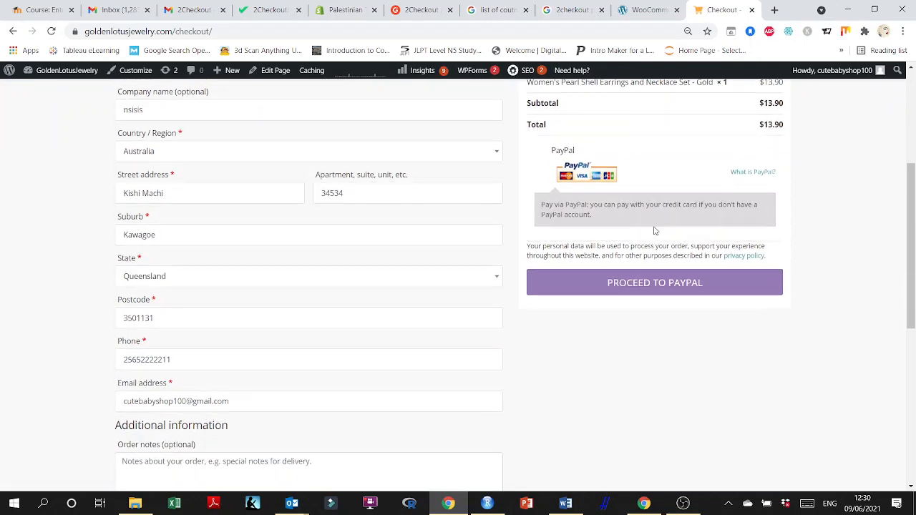
pyautogui.scroll(2, 658, 250)
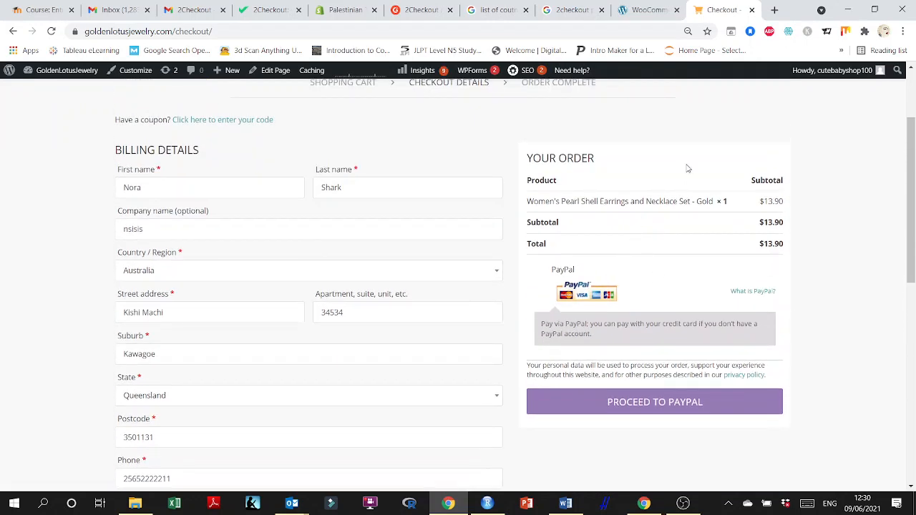
# Save the 2Checkout payment gateway settings and return to the checkout page tab.
pyautogui.click(630, 10)
pyautogui.scroll(4, 227, 239)
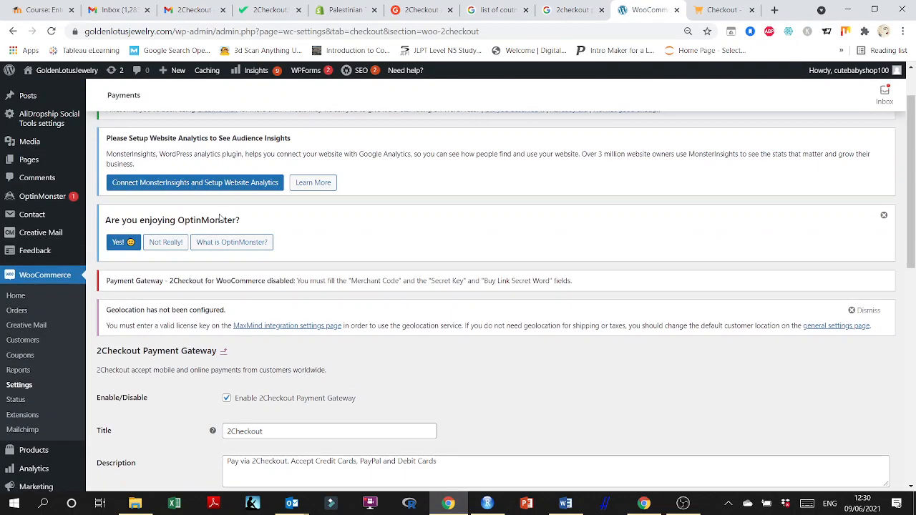
pyautogui.scroll(-3, 243, 309)
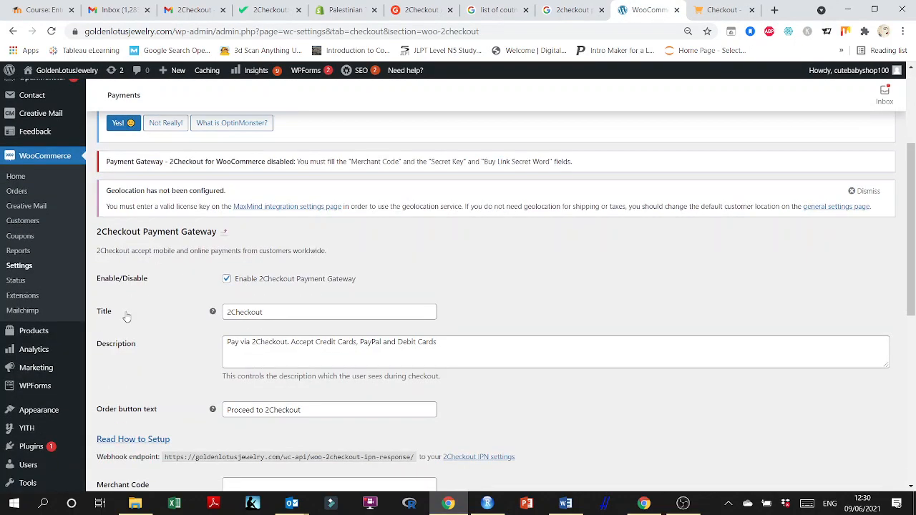
pyautogui.scroll(-1, 266, 331)
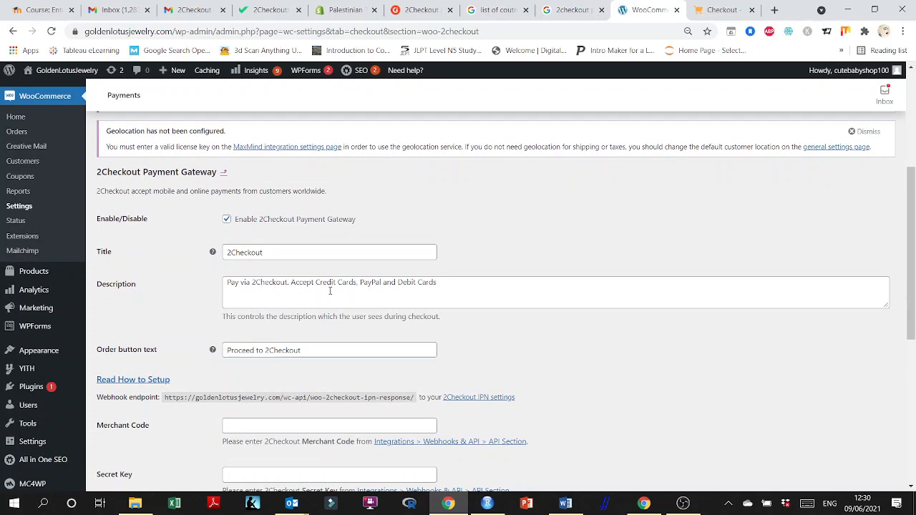
pyautogui.scroll(-2, 192, 299)
pyautogui.scroll(-4, 283, 253)
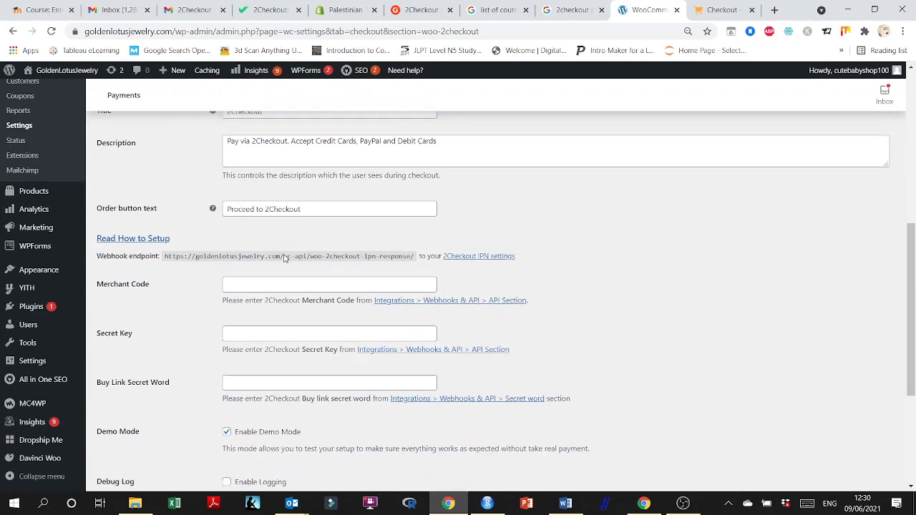
pyautogui.click(123, 435)
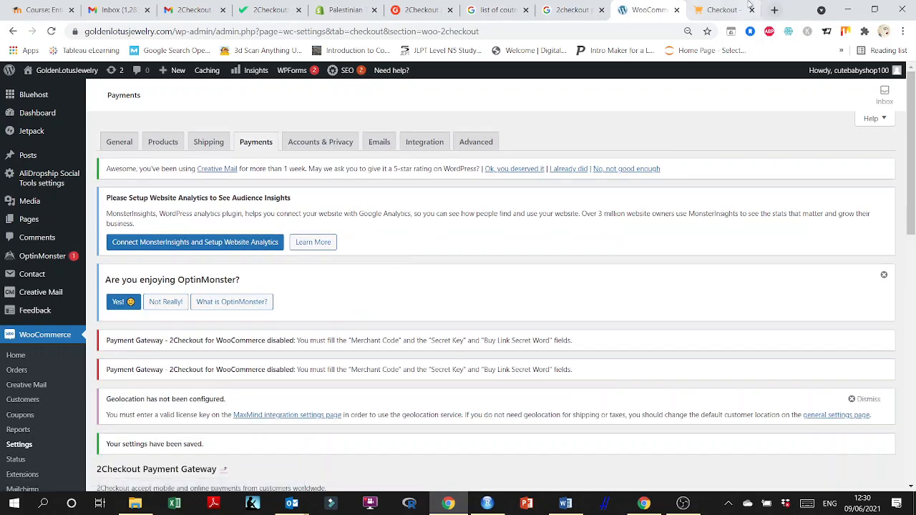
pyautogui.click(723, 10)
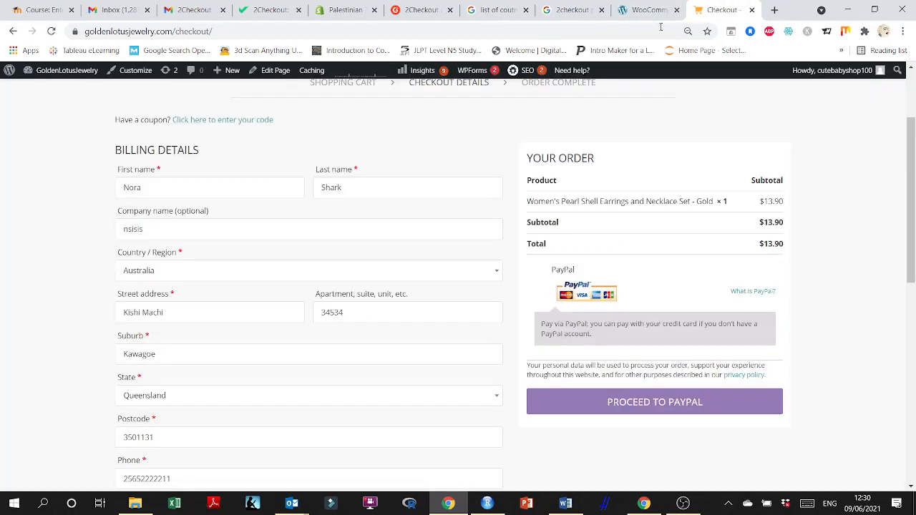
# Reload the storefront checkout page to check which payment methods it offers.
pyautogui.click(51, 31)
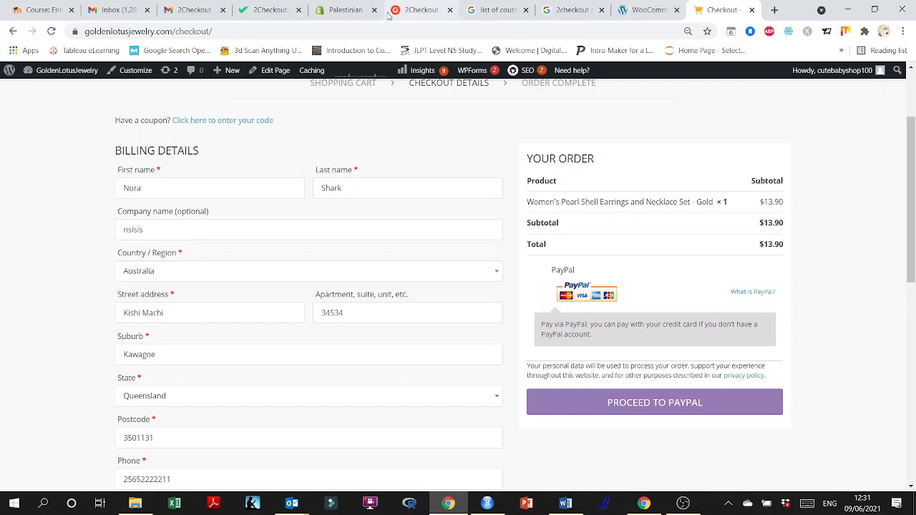
pyautogui.click(627, 7)
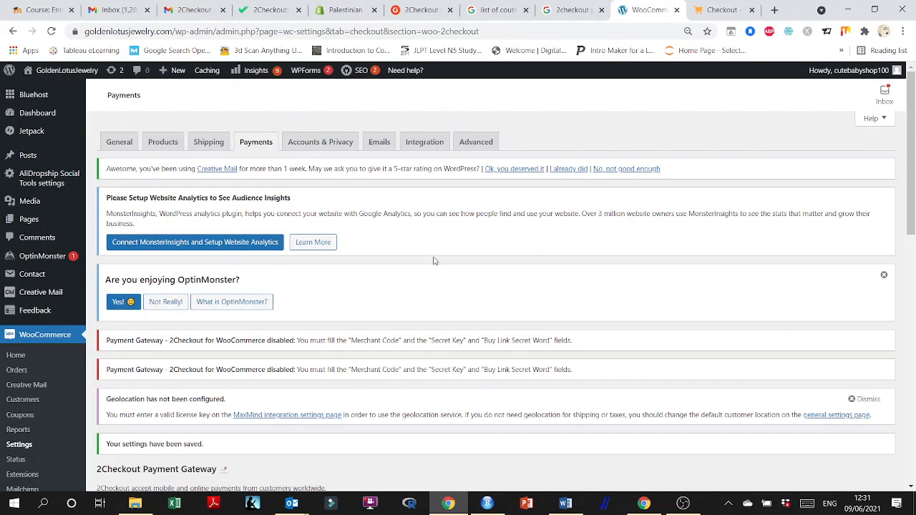
# Return to the WooCommerce Payments settings and open the management page of the 2Checkout Payment Gateway.
pyautogui.scroll(-5, 433, 261)
pyautogui.scroll(4, 425, 267)
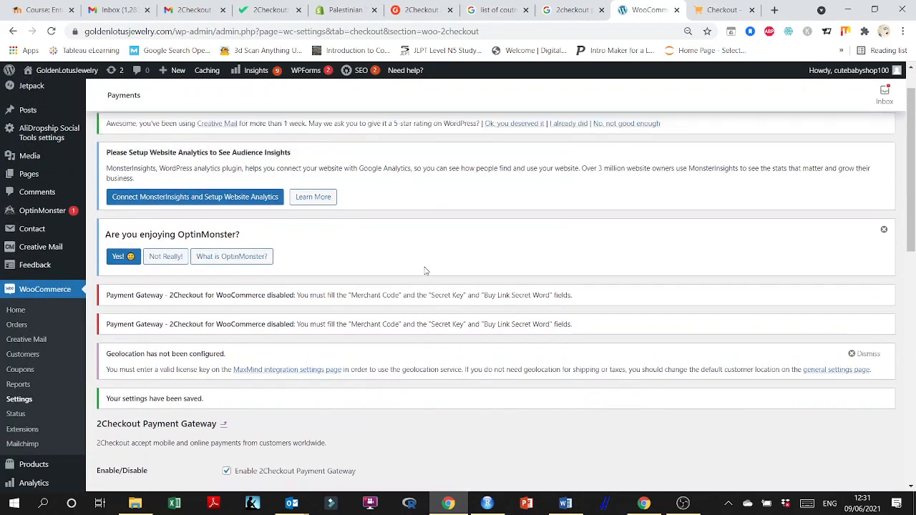
pyautogui.scroll(1, 425, 271)
pyautogui.click(252, 143)
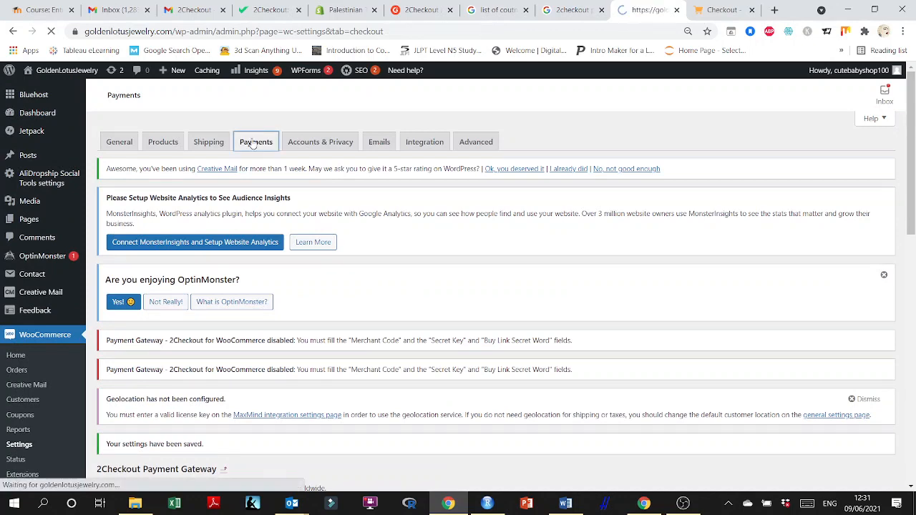
pyautogui.scroll(-4, 312, 319)
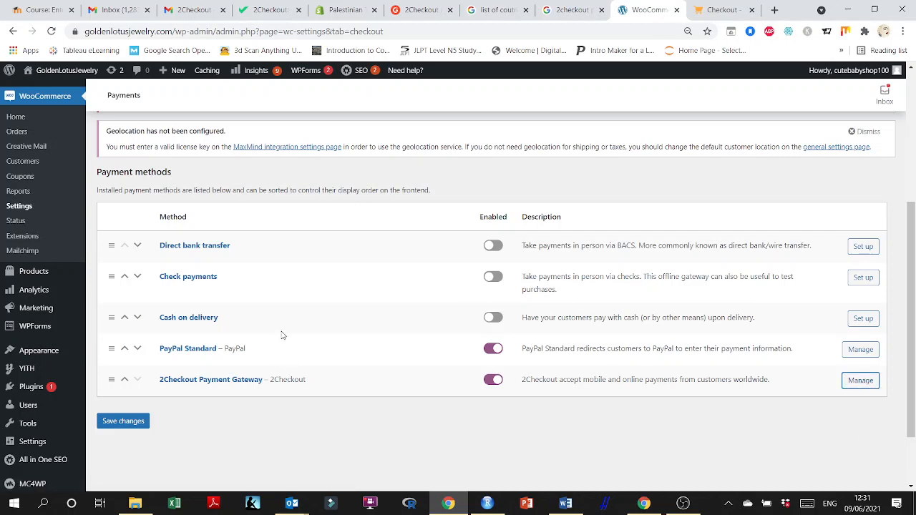
pyautogui.click(860, 381)
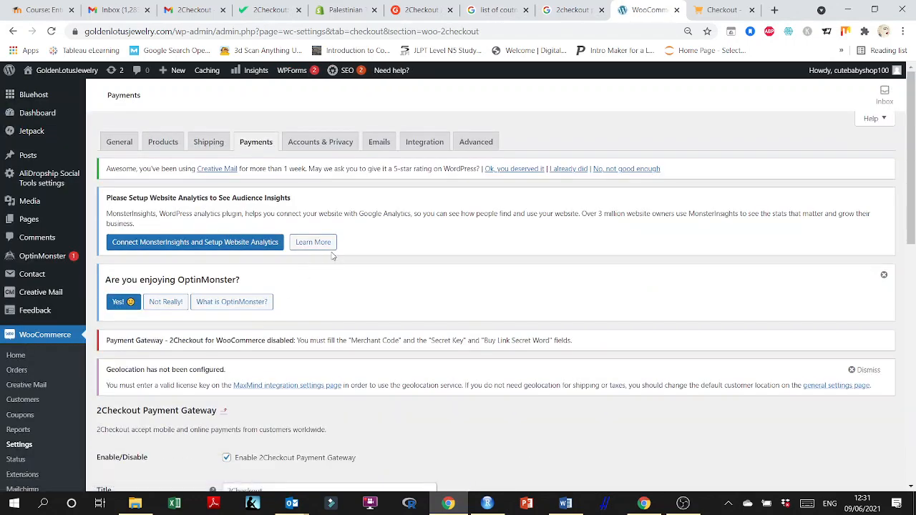
# Scroll to the 2Checkout gateway's credential fields and select the empty Merchant Code field.
pyautogui.scroll(-3, 333, 256)
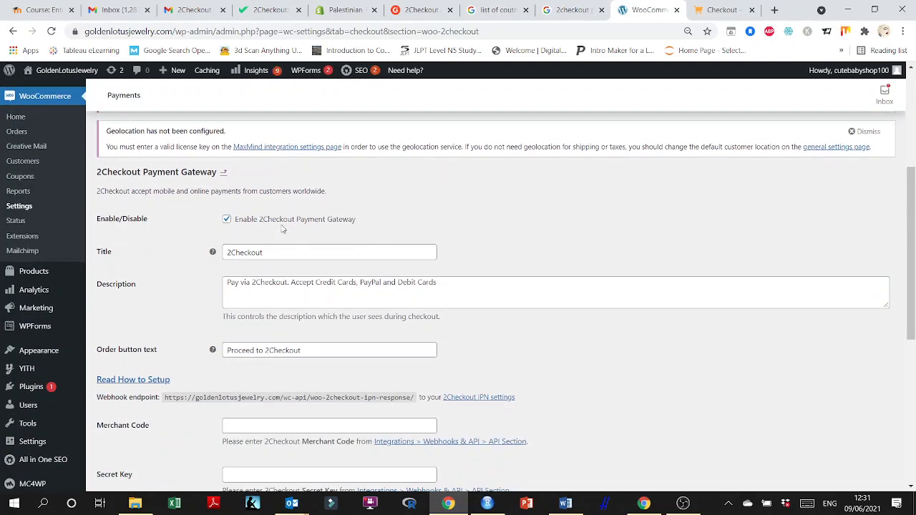
pyautogui.scroll(-1, 283, 308)
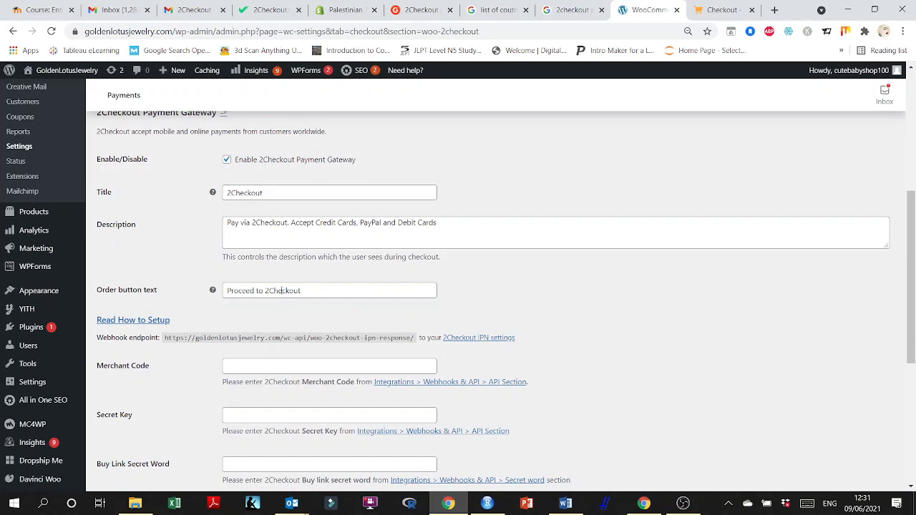
pyautogui.scroll(-2, 215, 272)
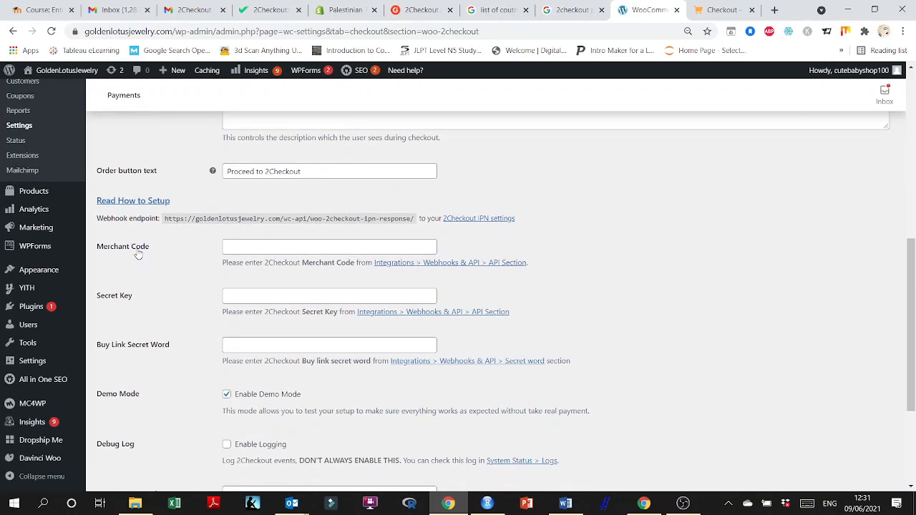
pyautogui.click(253, 247)
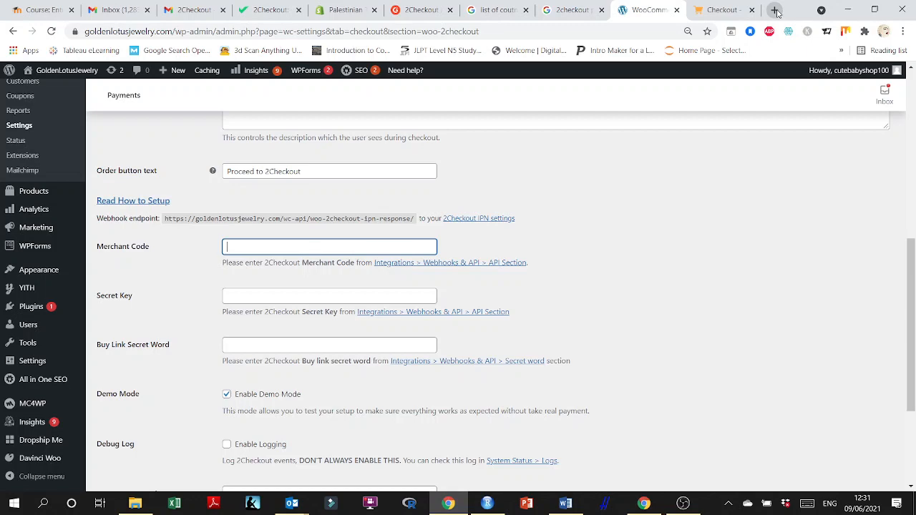
# Try the 2Checkout password reset link from the e-mail, then start password recovery from the 2Checkout login page.
pyautogui.click(183, 14)
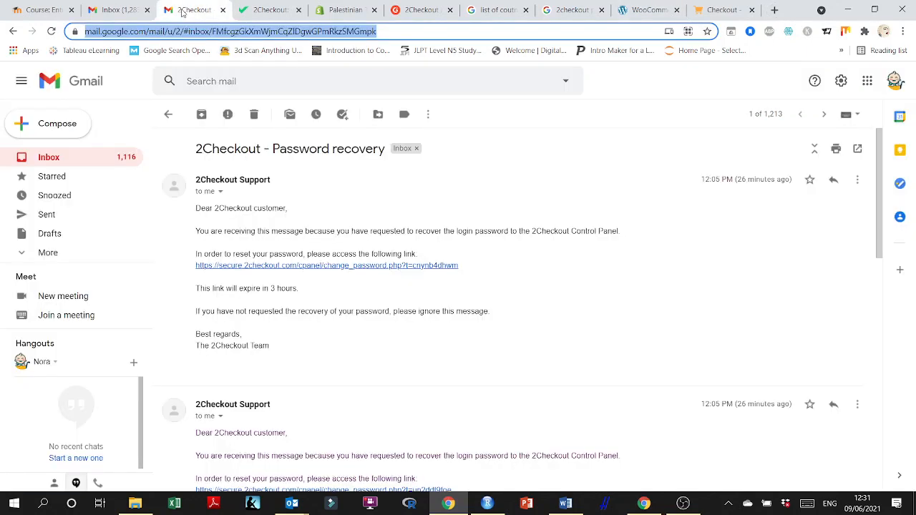
pyautogui.click(253, 269)
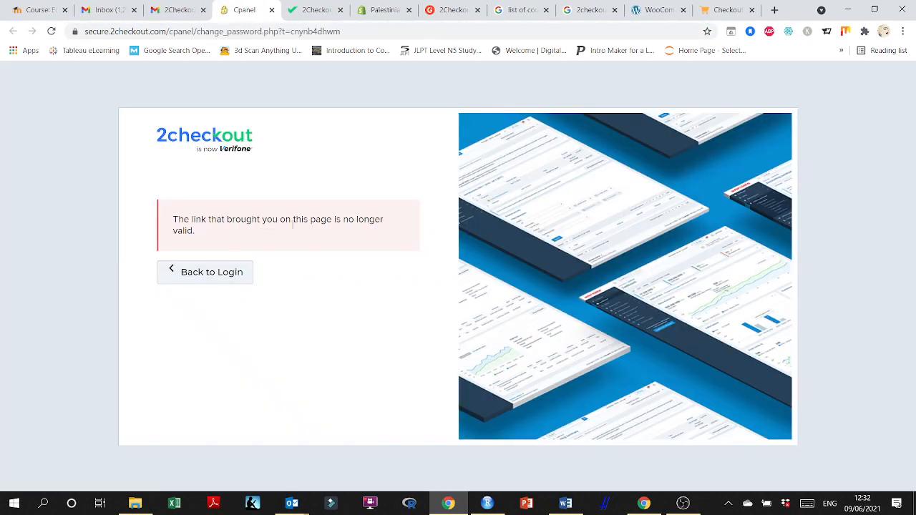
pyautogui.click(226, 272)
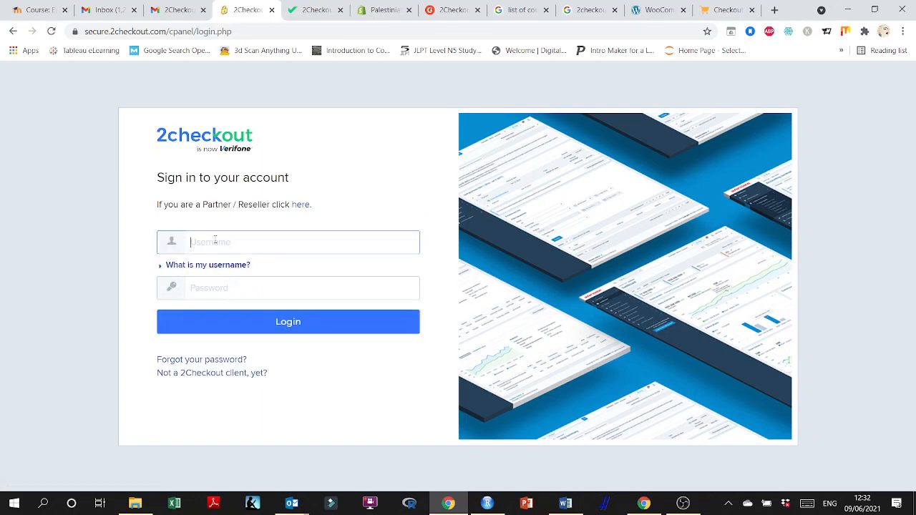
pyautogui.click(219, 360)
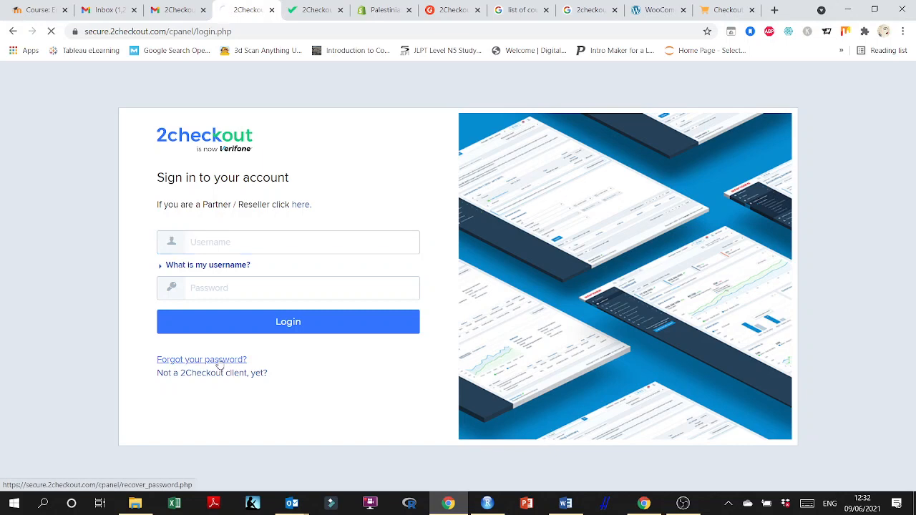
pyautogui.click(220, 284)
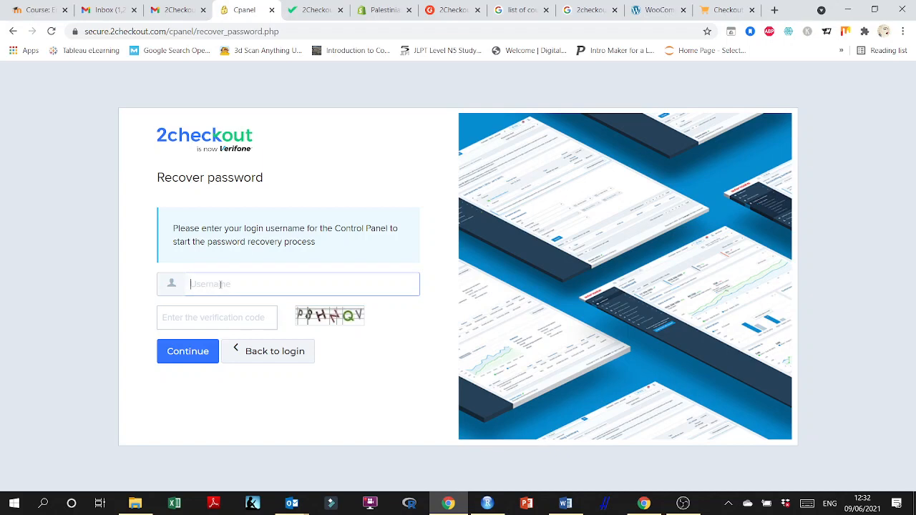
pyautogui.click(712, 10)
pyautogui.click(655, 10)
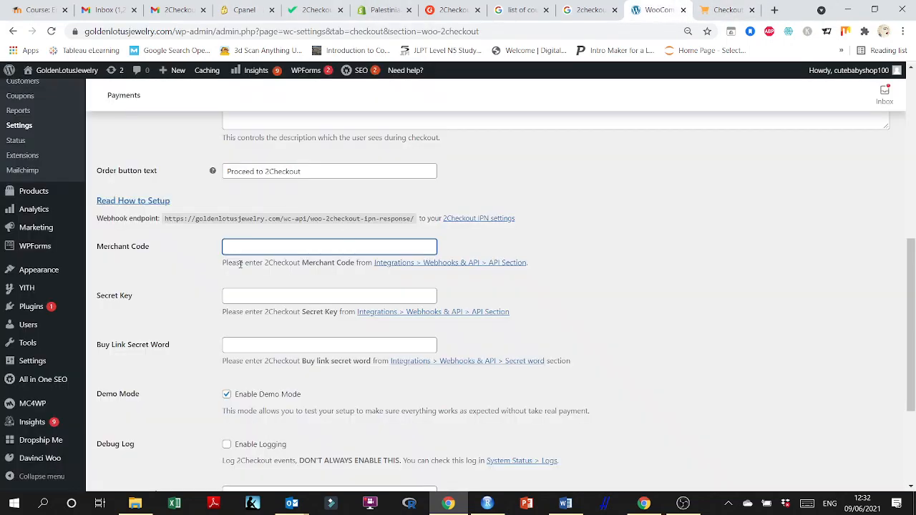
# Open the 2Checkout sign-in page from the Merchant Code's API Section link and log in with the account e-mail and password.
pyautogui.scroll(-1, 147, 259)
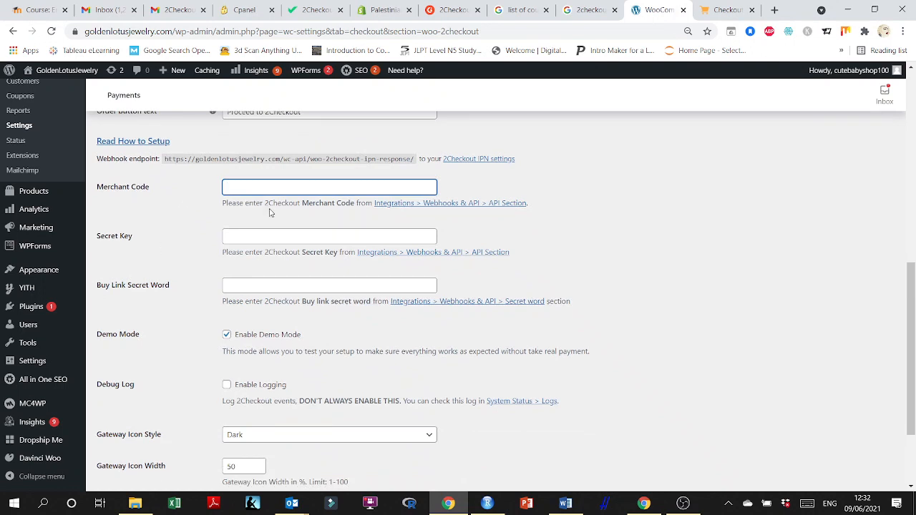
pyautogui.click(466, 204)
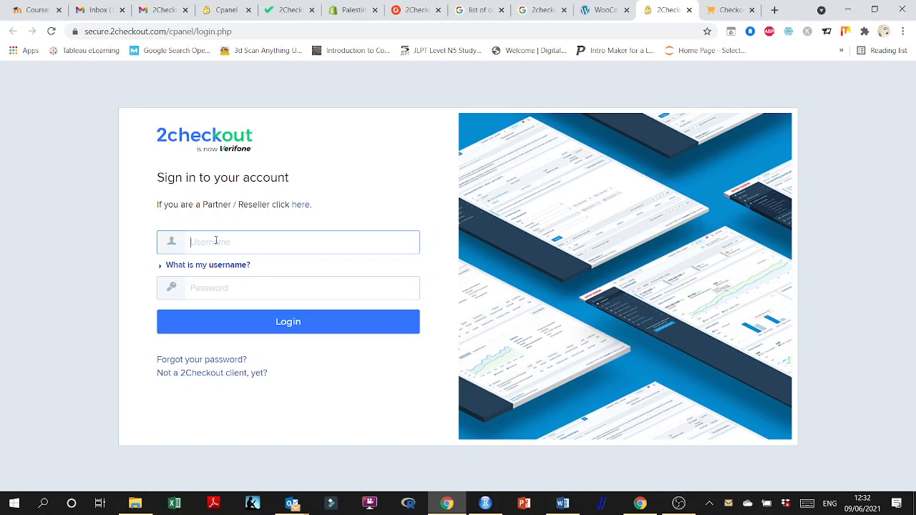
pyautogui.press('Tab')
pyautogui.press('Tab')
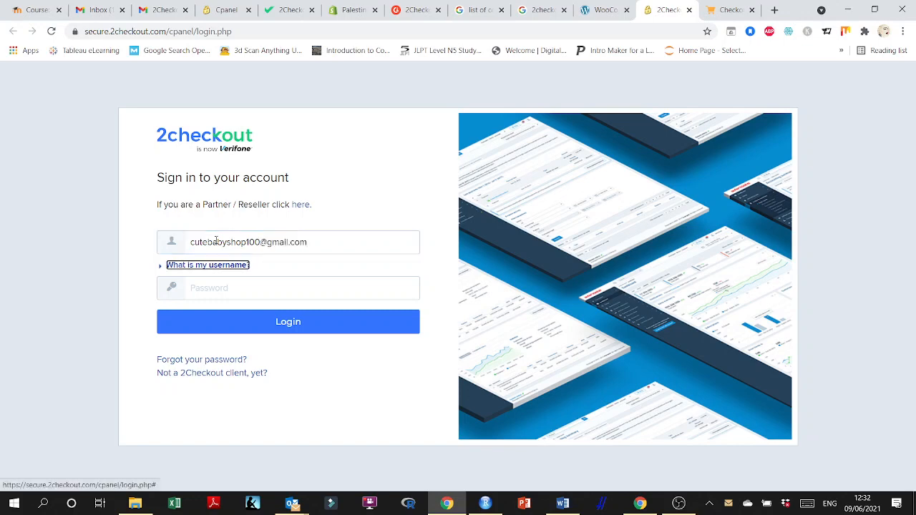
pyautogui.write('••')
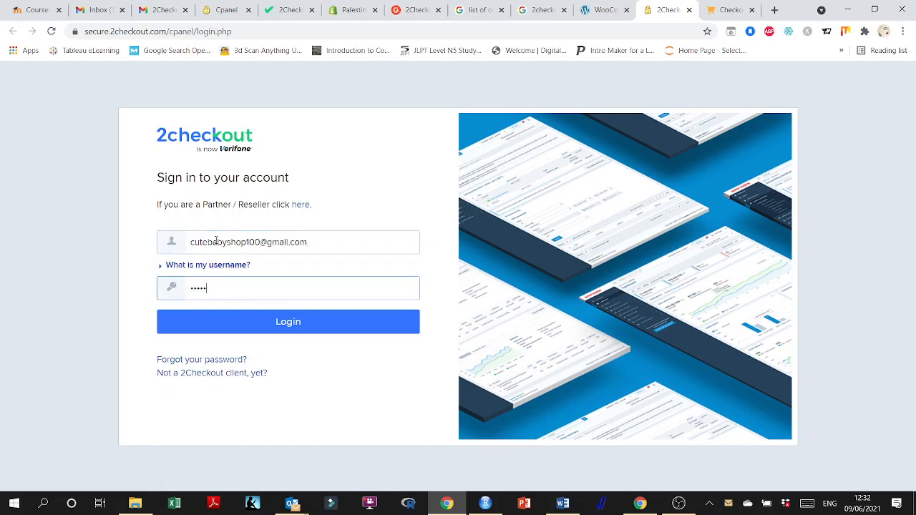
pyautogui.write('••••••')
pyautogui.press('Return')
# Retry signing in to 2Checkout by entering the account password again twice.
pyautogui.click(202, 350)
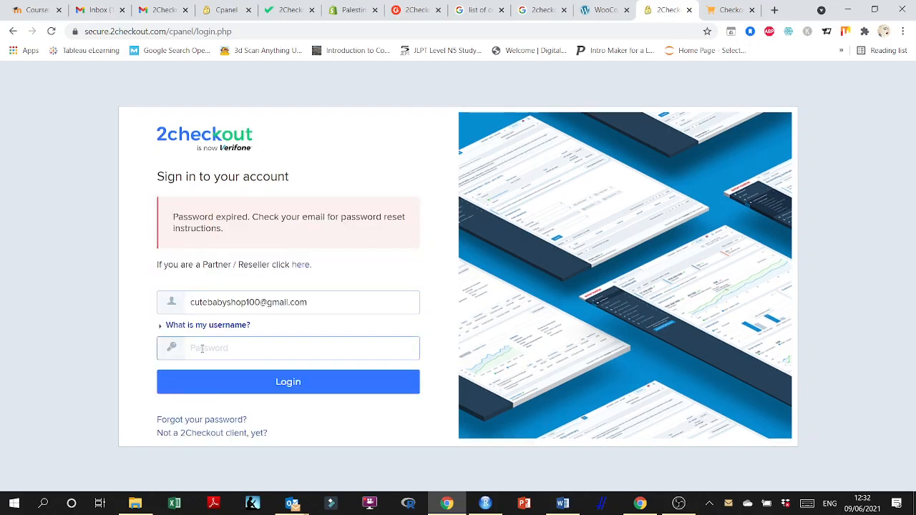
pyautogui.write('••••••••')
pyautogui.press('Return')
pyautogui.write('•••••••••')
pyautogui.press('Return')
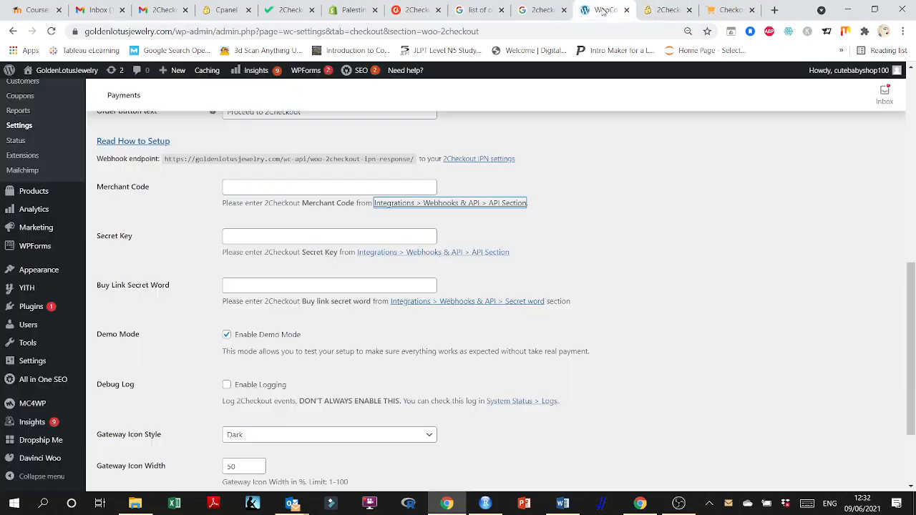
# Switch between the 2Checkout sign-in and WooCommerce settings tabs and select the Merchant Code field again.
pyautogui.click(605, 15)
pyautogui.click(658, 14)
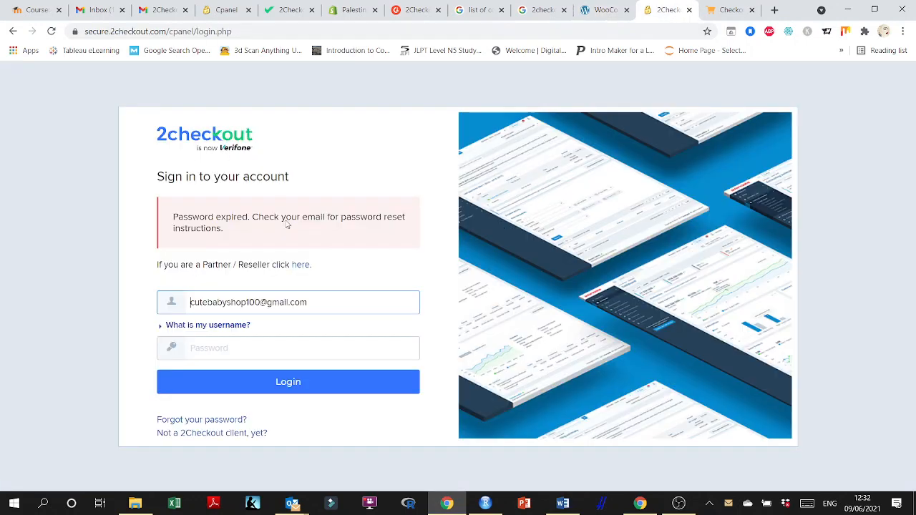
pyautogui.click(606, 12)
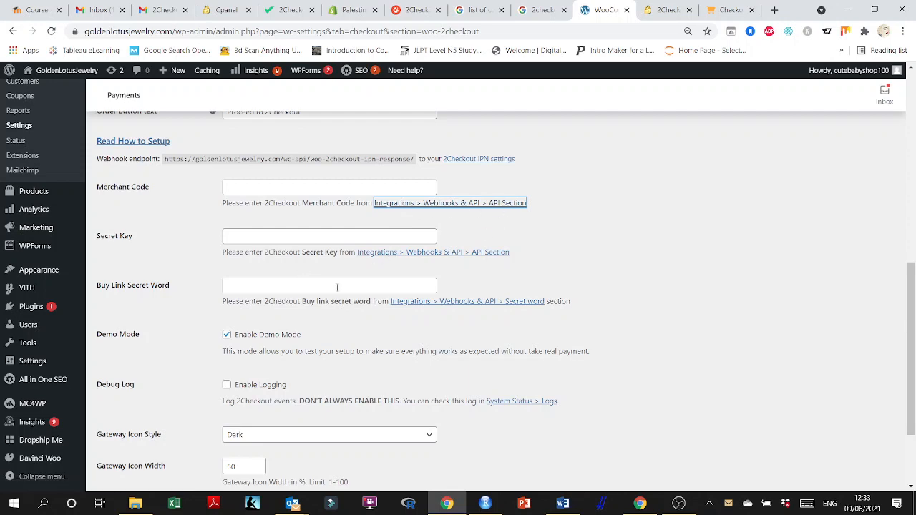
pyautogui.scroll(-1, 337, 287)
pyautogui.scroll(2, 337, 287)
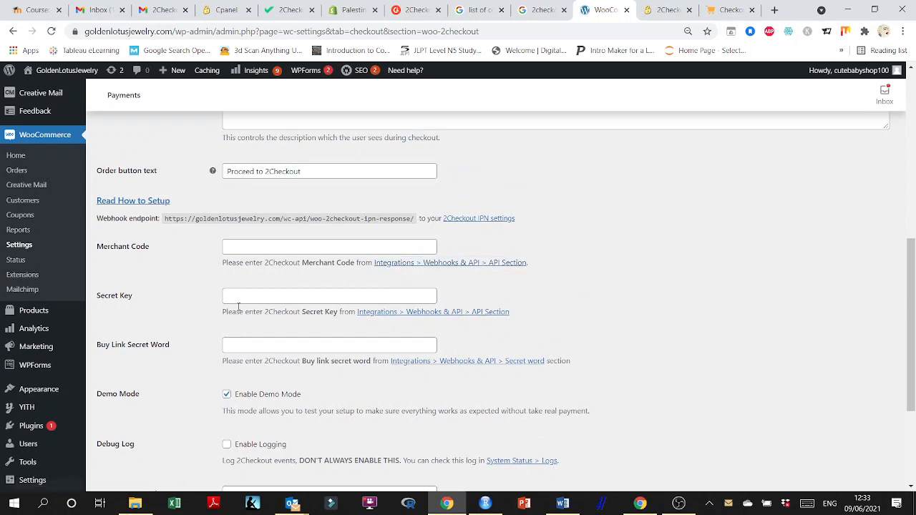
pyautogui.click(246, 246)
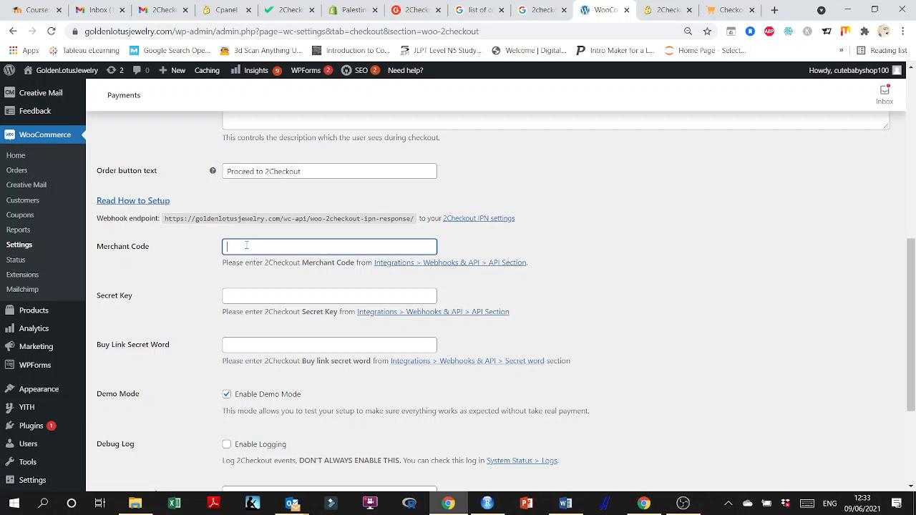
# Open the 2Checkout Requirements document in Word and read through its requirements.
pyautogui.click(566, 503)
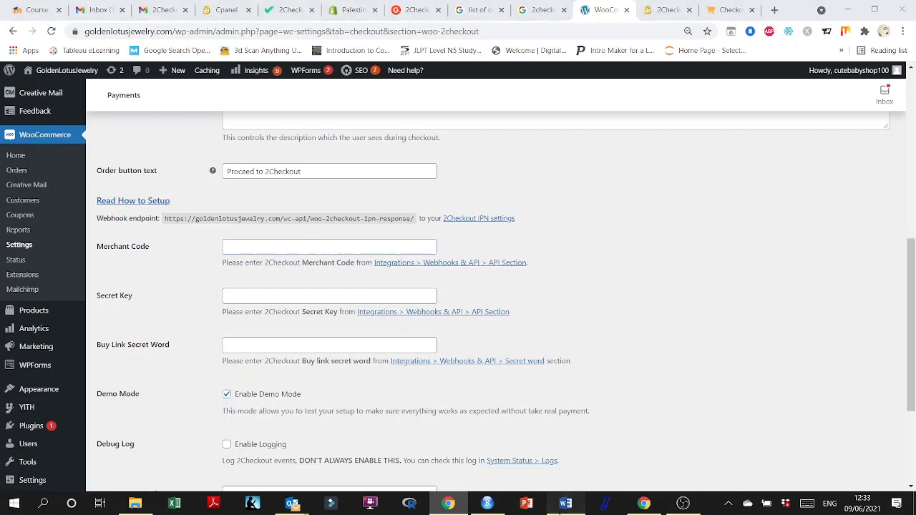
pyautogui.scroll(-20, 372, 423)
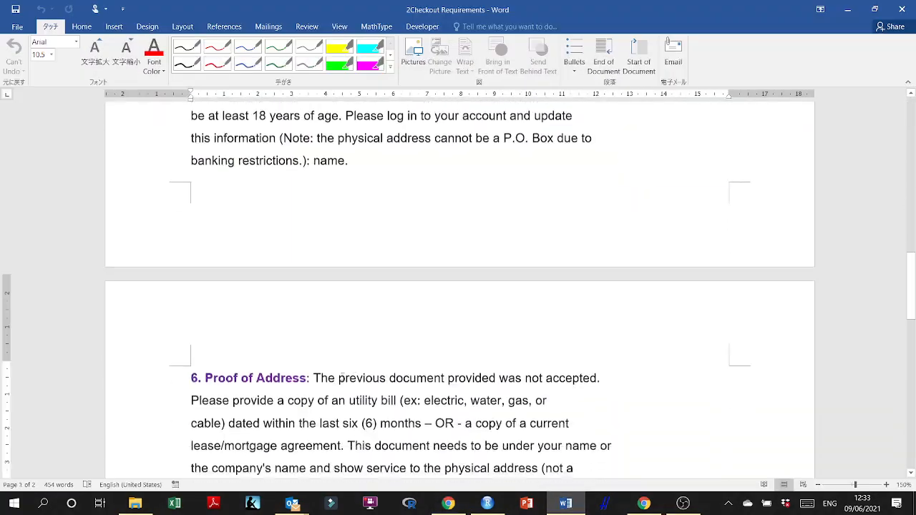
pyautogui.scroll(20, 399, 354)
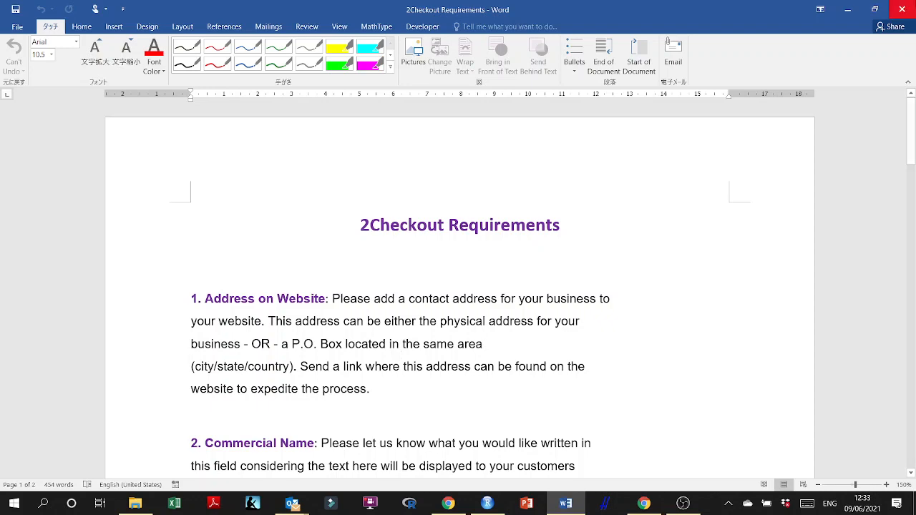
pyautogui.click(848, 8)
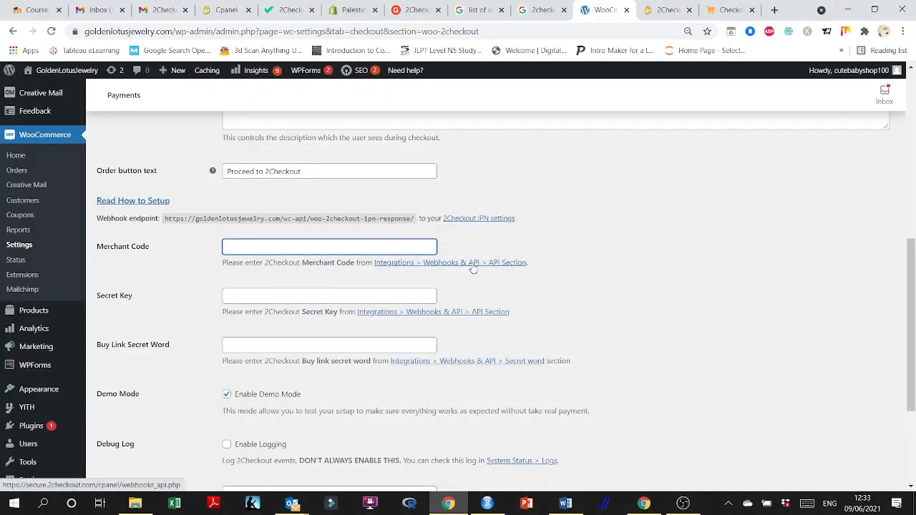
# Go to the 2Checkout sign-in tab and navigate to the 2checkout.com home page.
pyautogui.click(669, 10)
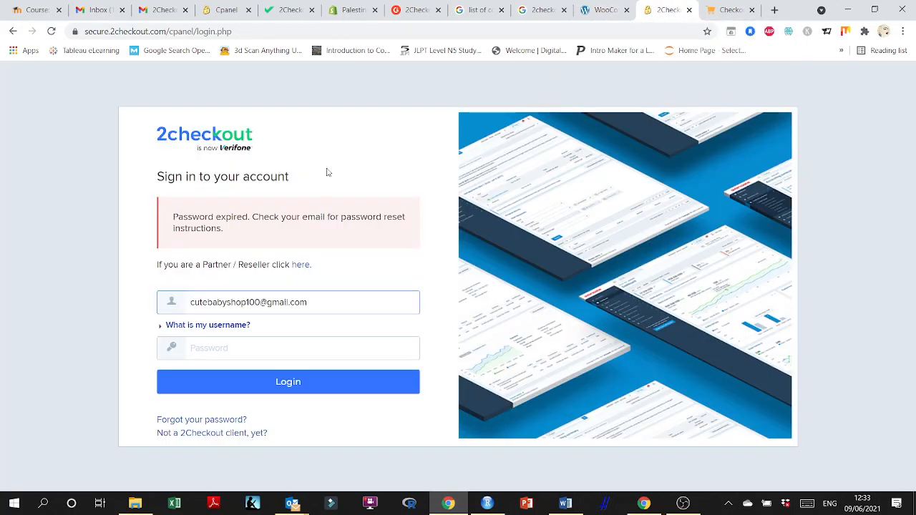
pyautogui.click(153, 38)
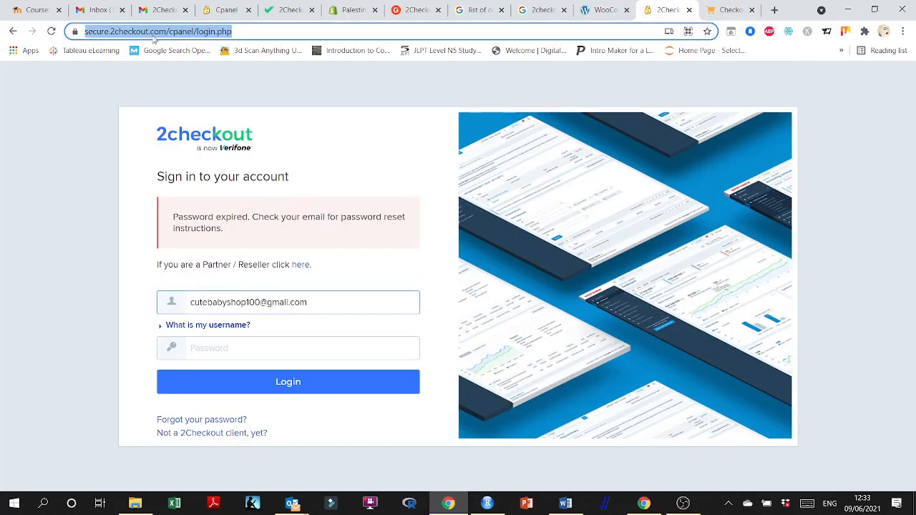
pyautogui.write('2chec')
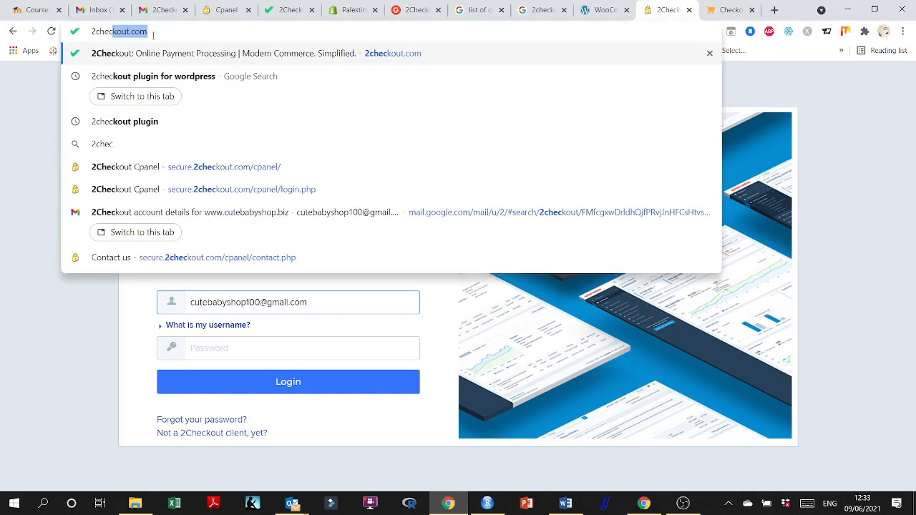
pyautogui.press('Return')
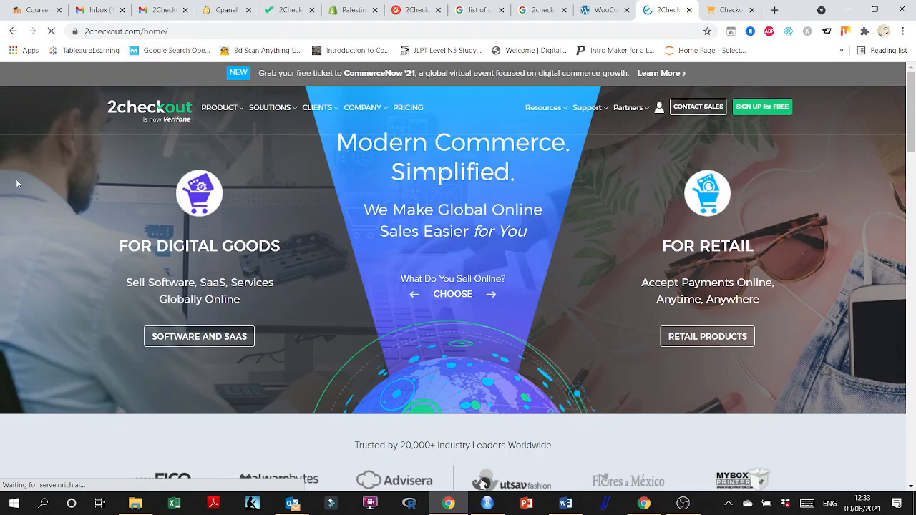
# Open the 2Sell free sign-up form from the 2Checkout pricing page.
pyautogui.moveTo(725, 181)
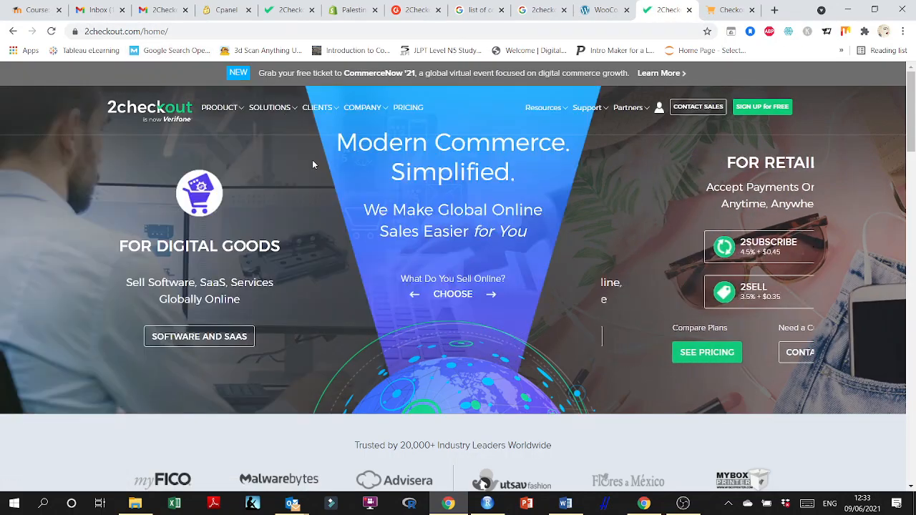
pyautogui.moveTo(204, 359)
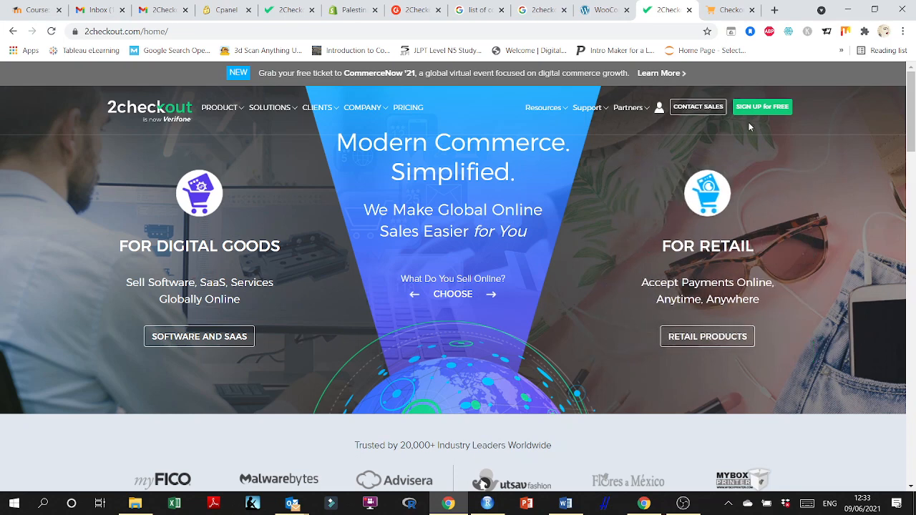
pyautogui.click(760, 111)
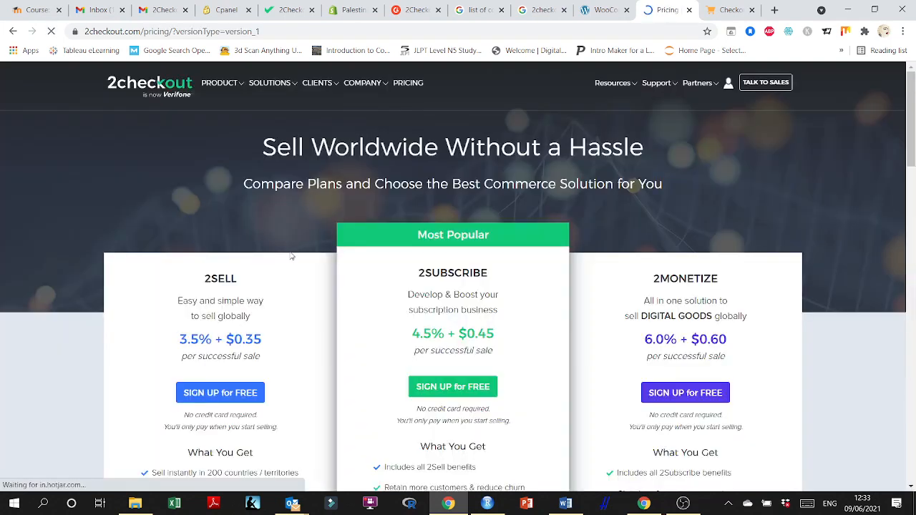
pyautogui.click(211, 392)
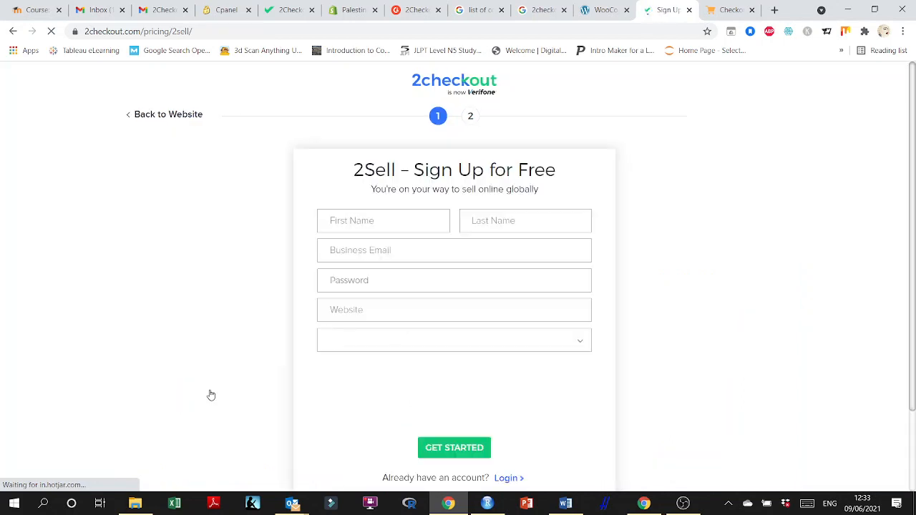
# Enter the merchant's first and last name in the 2Sell sign-up form.
pyautogui.click(343, 227)
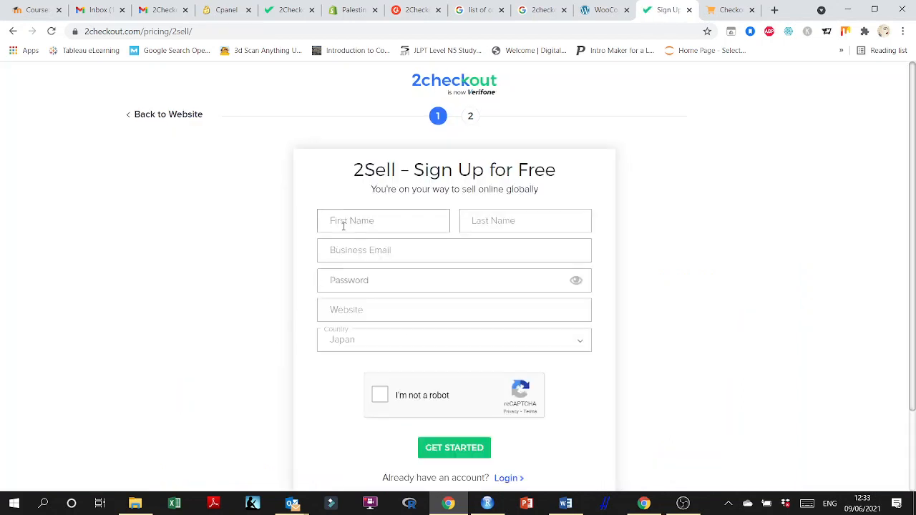
pyautogui.press('Tab')
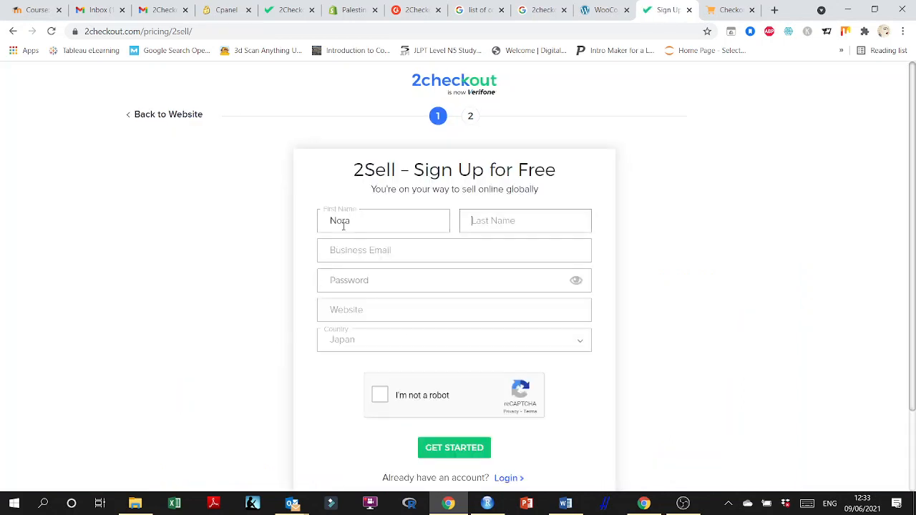
# Fill in the business e-mail address in the sign-up form.
pyautogui.click(363, 256)
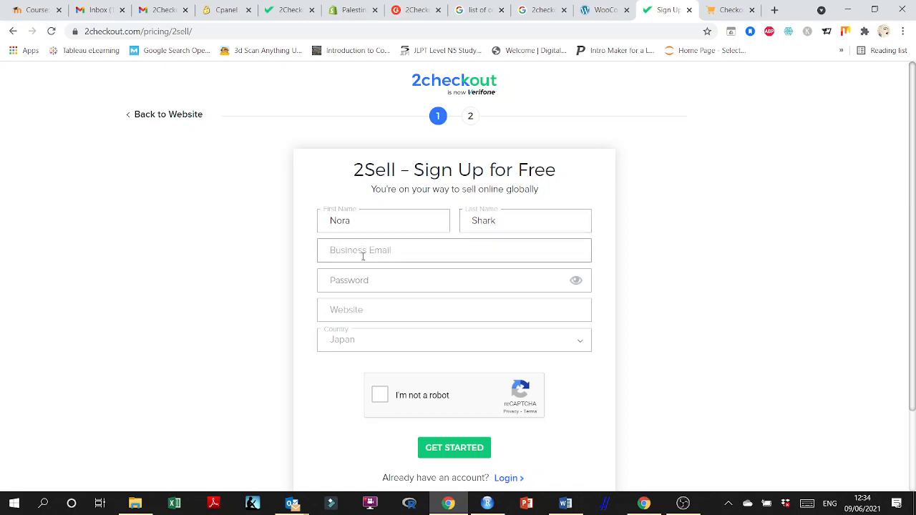
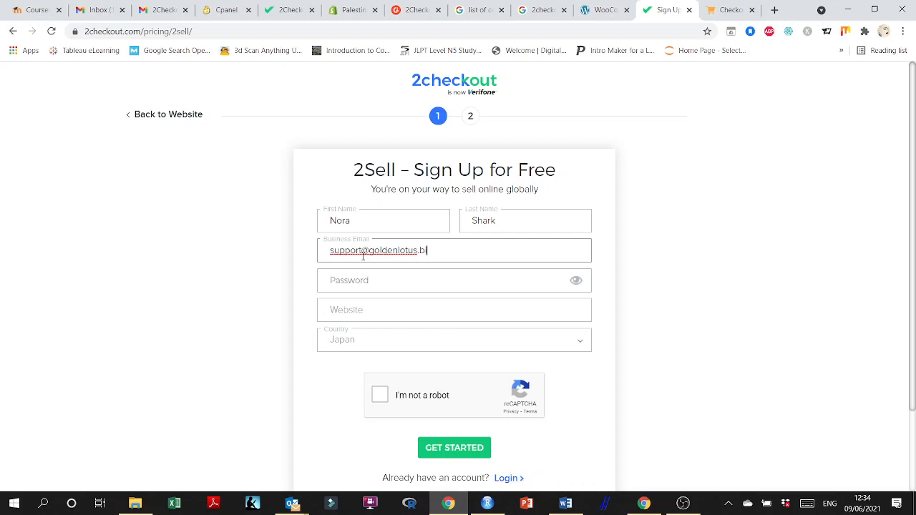
# Enter the new account password in the sign-up form's Password field.
pyautogui.click(351, 280)
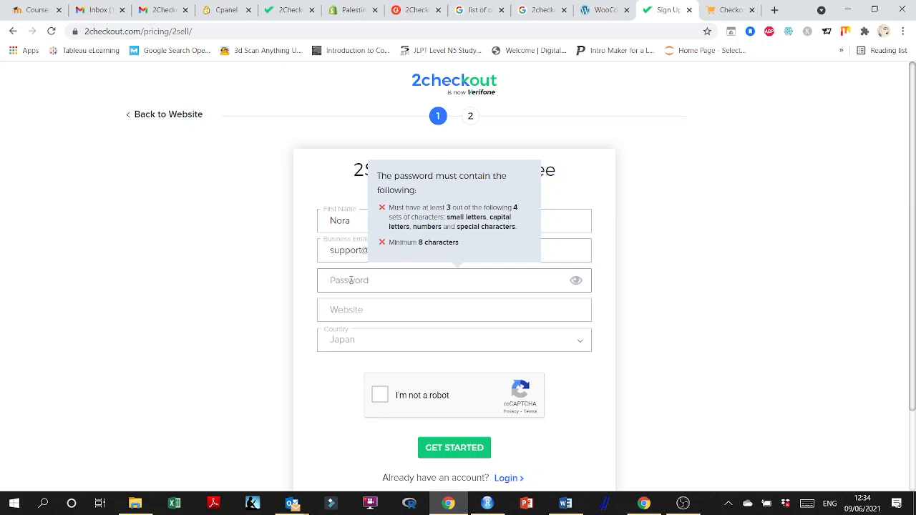
pyautogui.write('•')
pyautogui.press('BackSpace')
pyautogui.press('BackSpace')
# Open the store's home page in a new tab, copy its URL and paste it into the Website field.
pyautogui.click(344, 315)
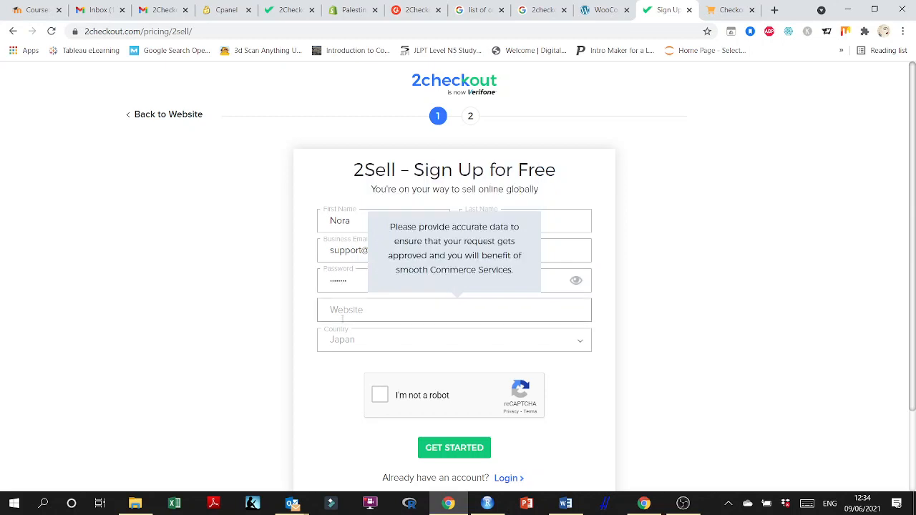
pyautogui.click(597, 10)
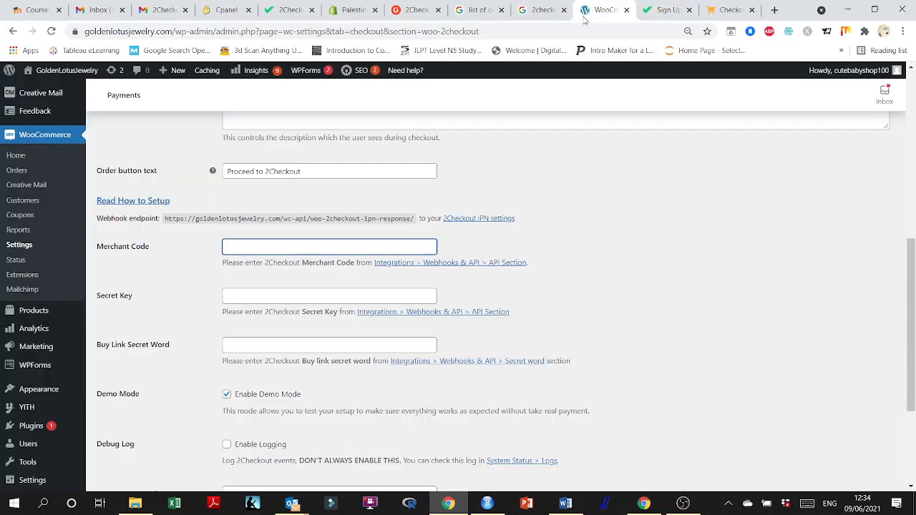
pyautogui.rightClick(37, 85)
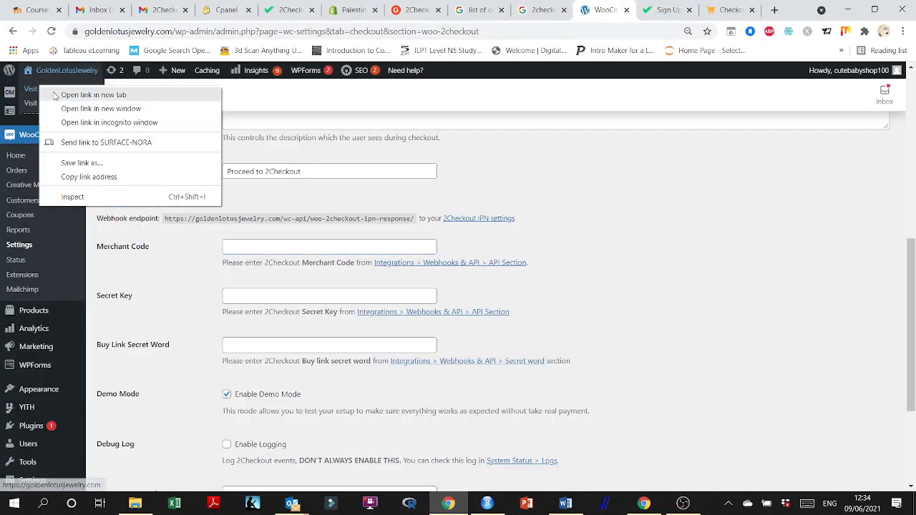
pyautogui.click(72, 94)
pyautogui.click(621, 9)
pyautogui.click(270, 28)
pyautogui.hotkey('ctrl', 'c')
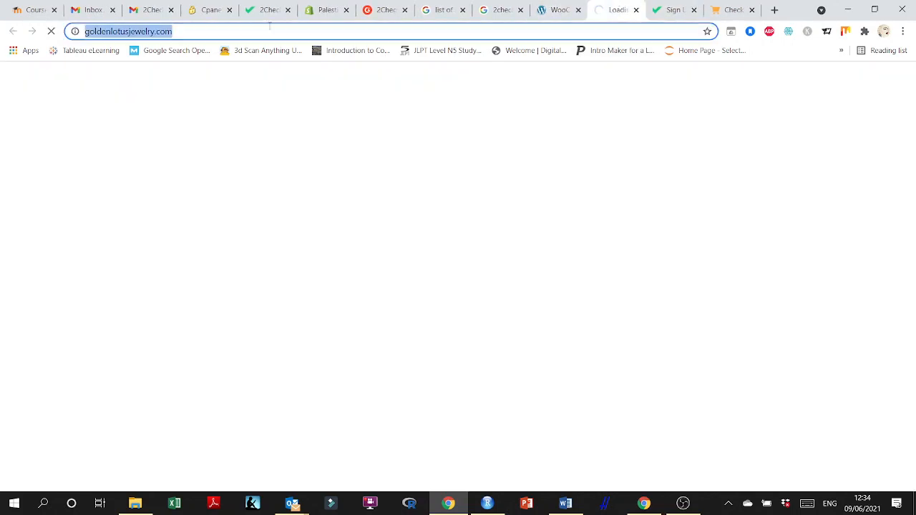
pyautogui.hotkey('ctrl', 'Tab')
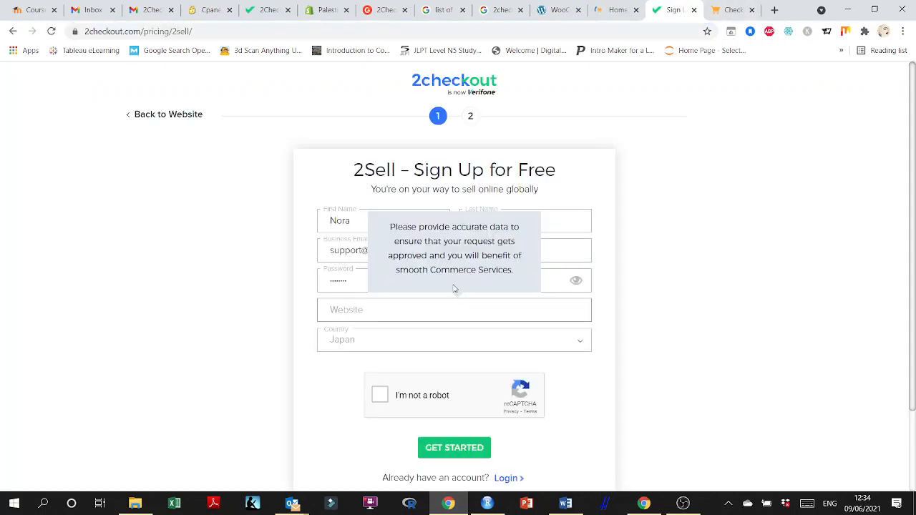
pyautogui.hotkey('ctrl', 'v')
# Select Japan as the country in the sign-up form.
pyautogui.click(517, 340)
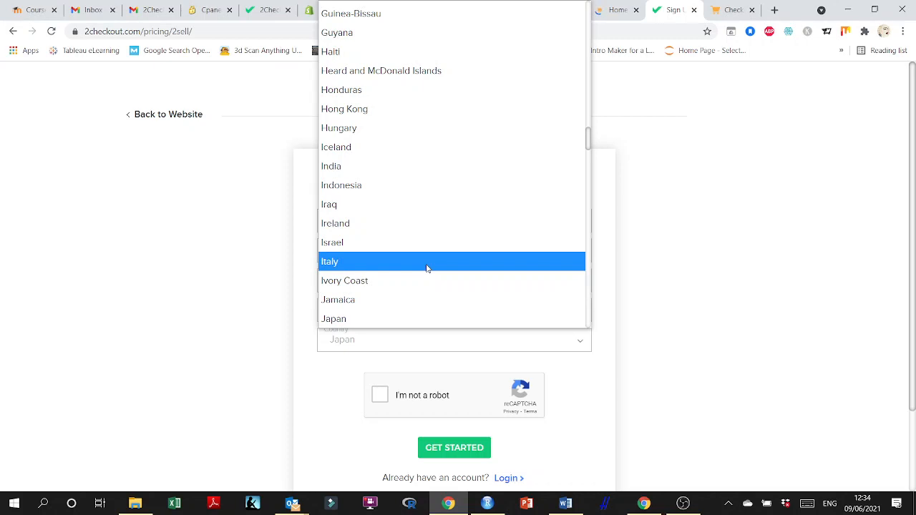
pyautogui.press('p')
pyautogui.press('p')
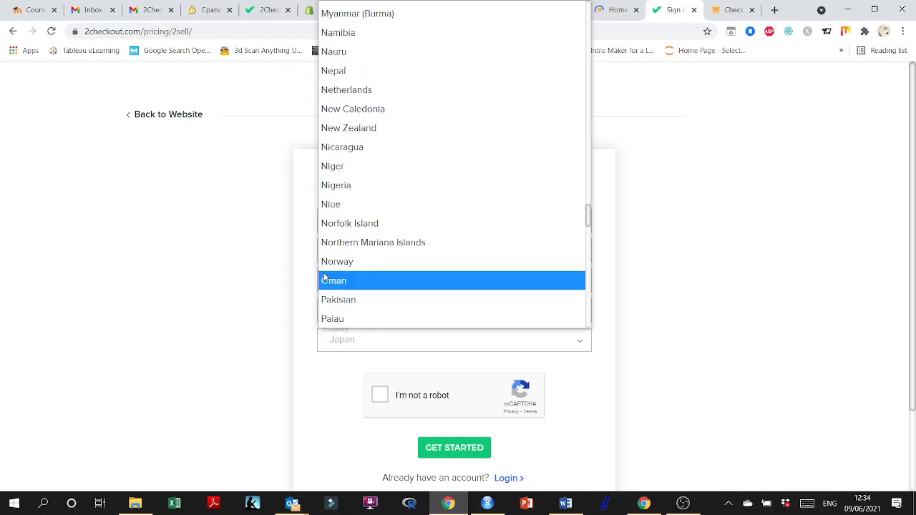
pyautogui.press('j')
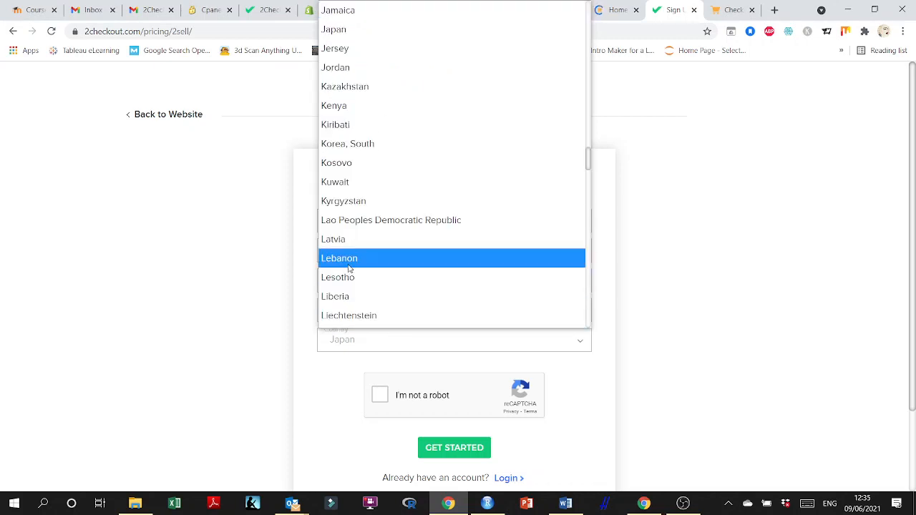
pyautogui.click(358, 31)
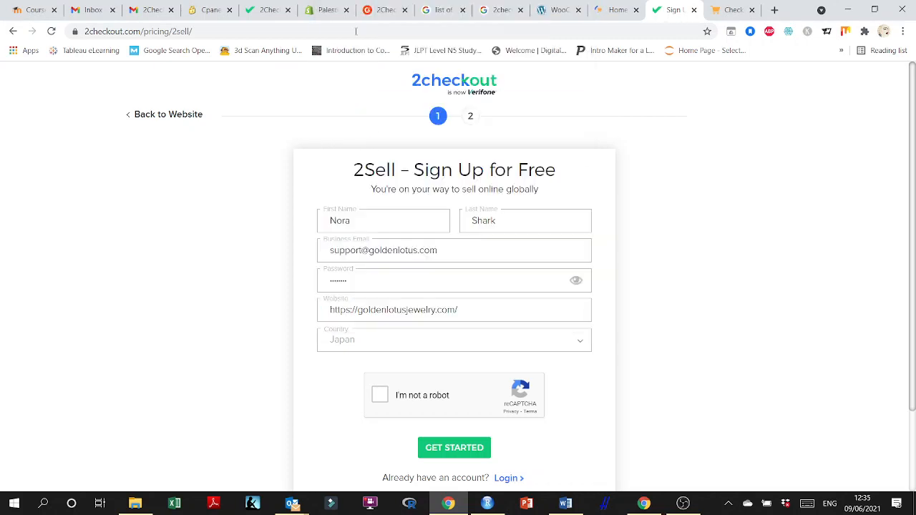
# Complete the reCAPTCHA check and submit the first sign-up page with Get Started.
pyautogui.click(380, 395)
pyautogui.scroll(-2, 609, 441)
pyautogui.click(468, 356)
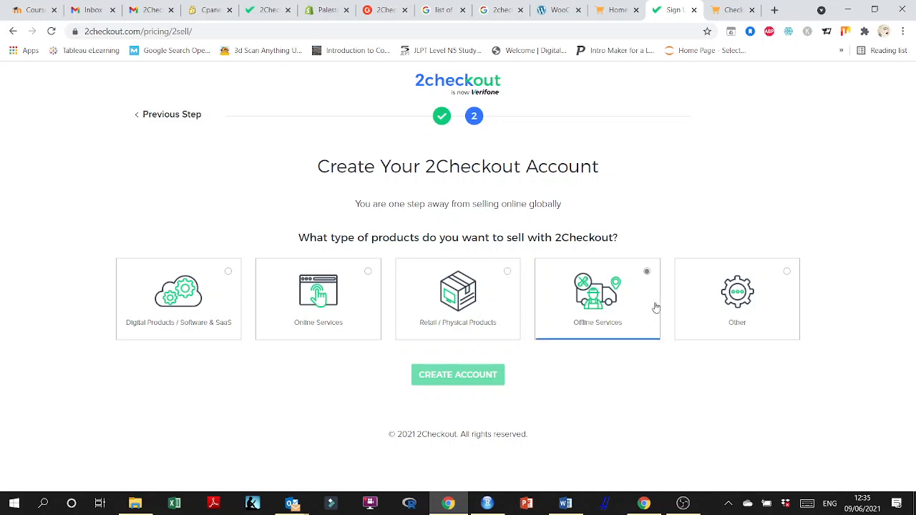
# Choose Retail / Physical Products as the product type and create the 2Checkout account.
pyautogui.click(732, 304)
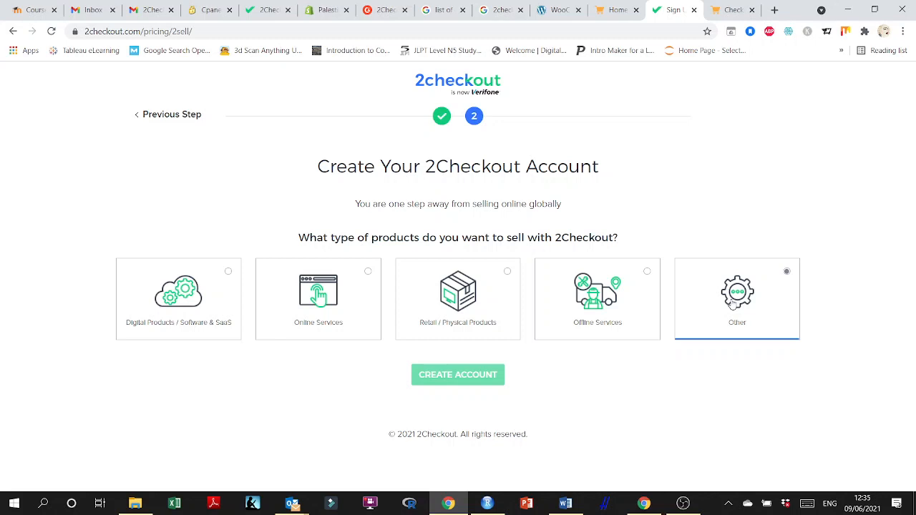
pyautogui.click(494, 335)
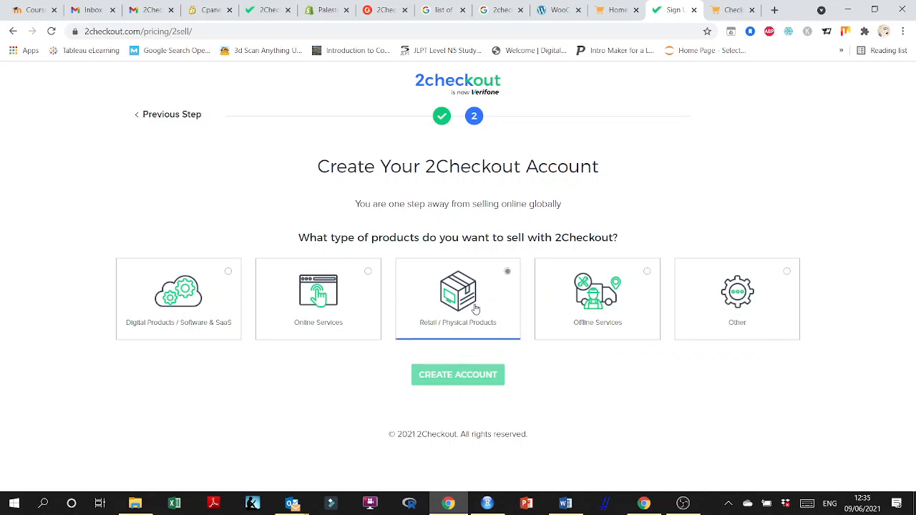
pyautogui.click(455, 465)
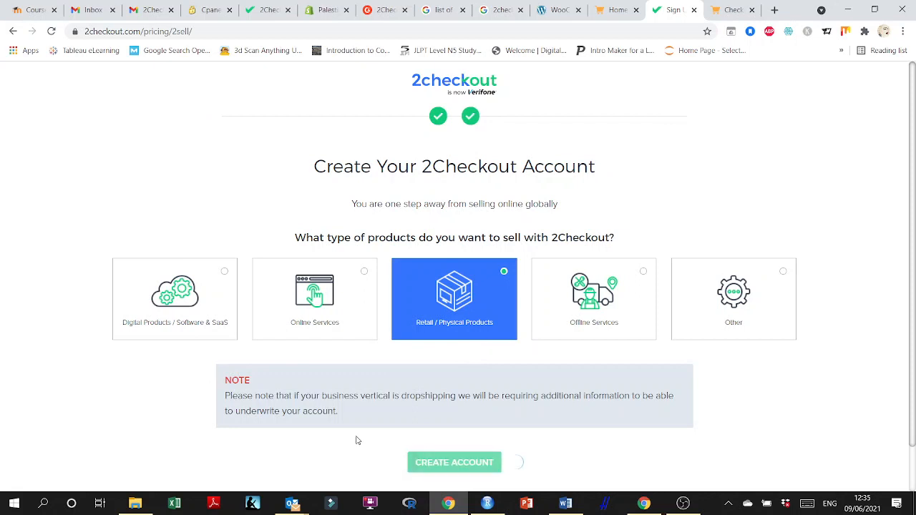
pyautogui.scroll(-1, 358, 440)
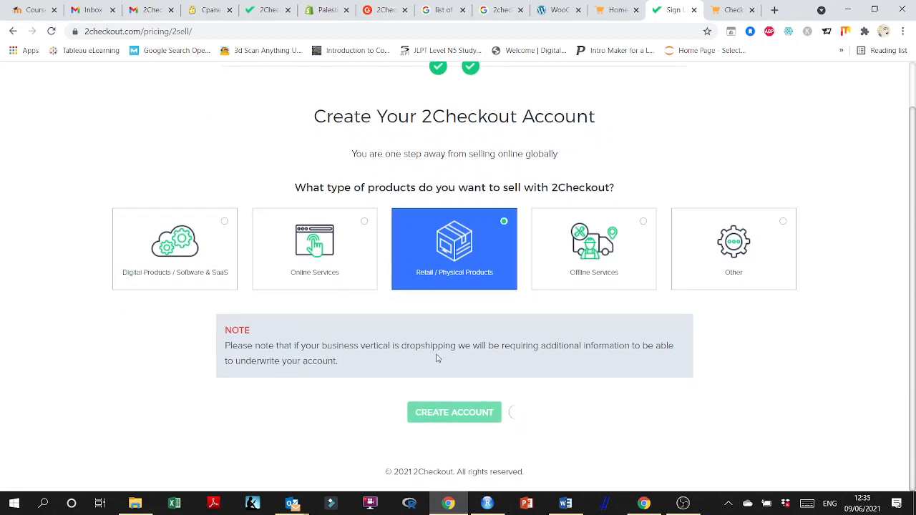
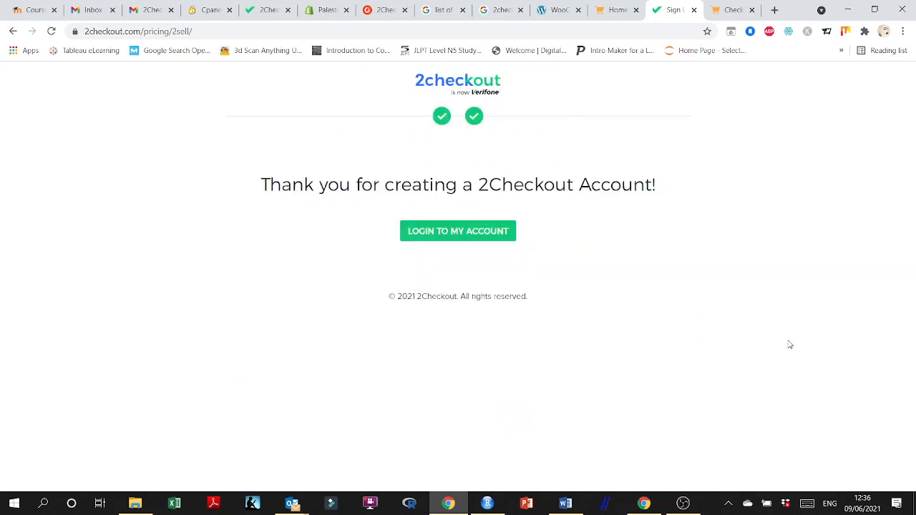
# Log in to the new 2Checkout account with the account e-mail as username and the account password.
pyautogui.click(469, 239)
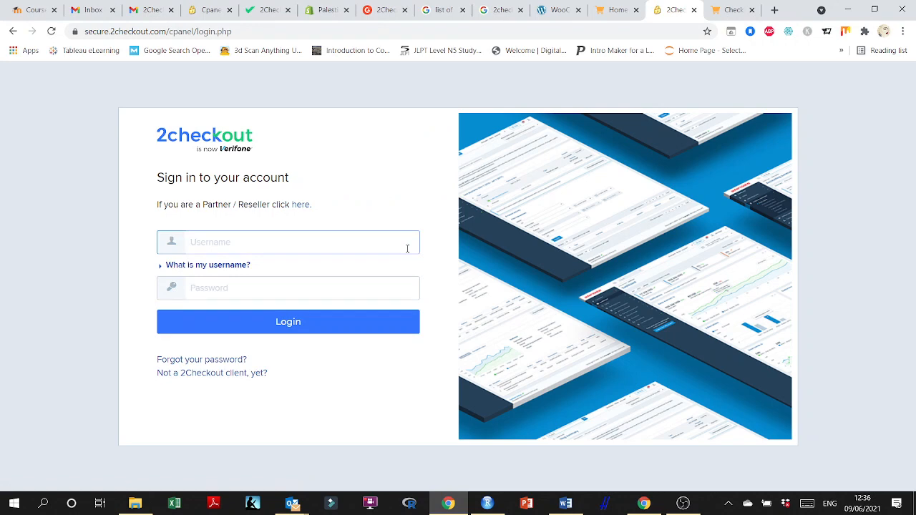
pyautogui.press('Tab')
pyautogui.press('Tab')
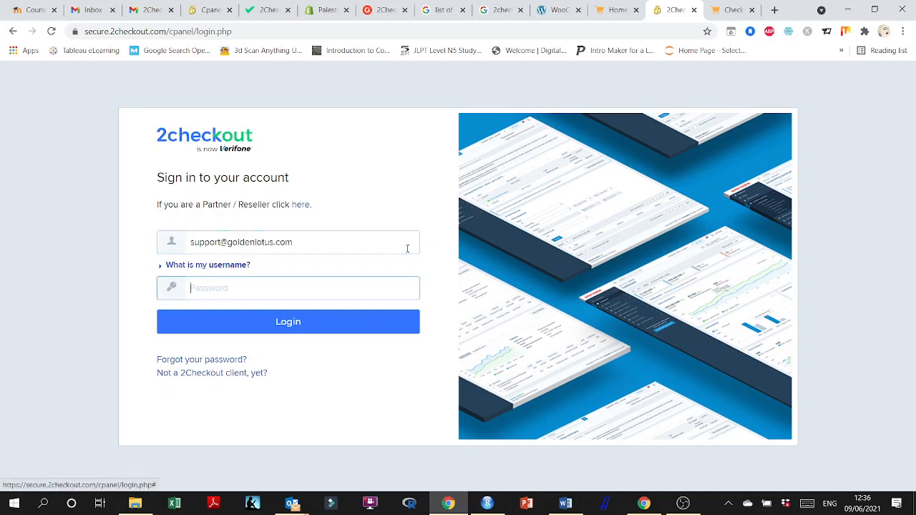
pyautogui.write('••')
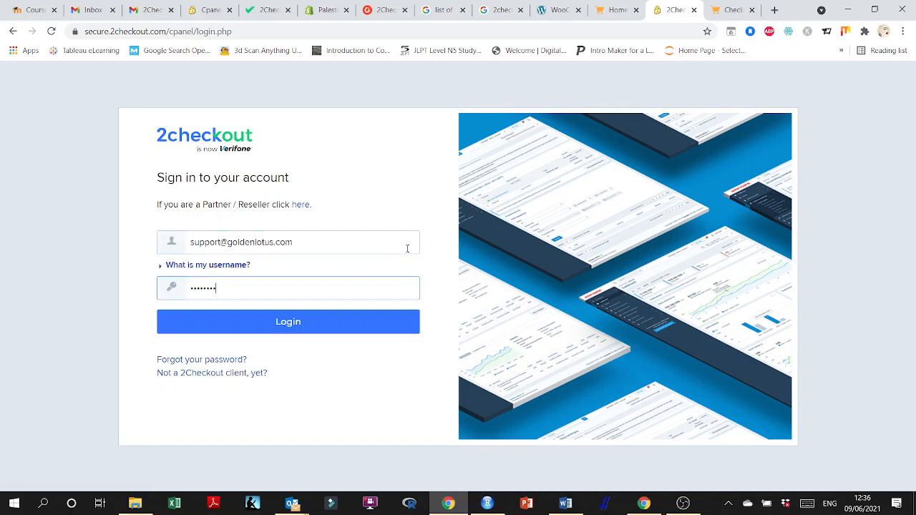
pyautogui.press('Return')
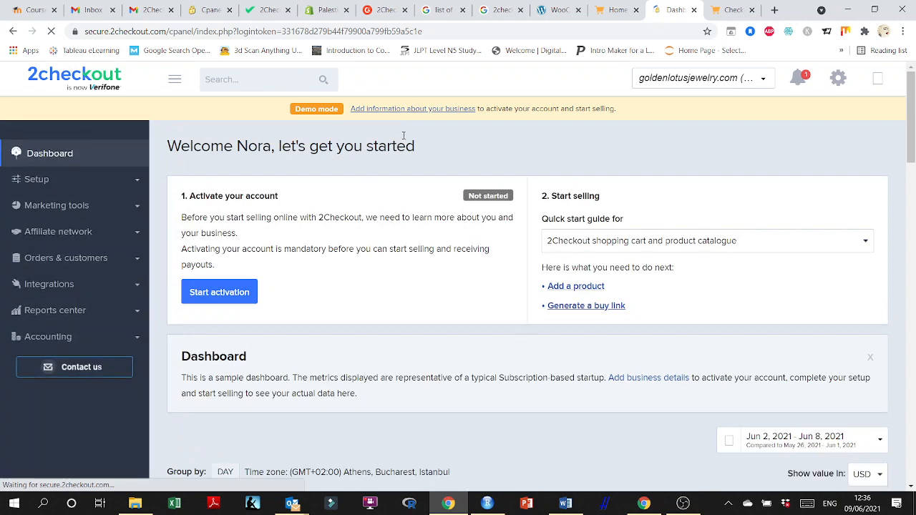
# Return to the WooCommerce 2Checkout settings and open 2Checkout's Webhooks & API page from the Merchant Code link.
pyautogui.click(263, 9)
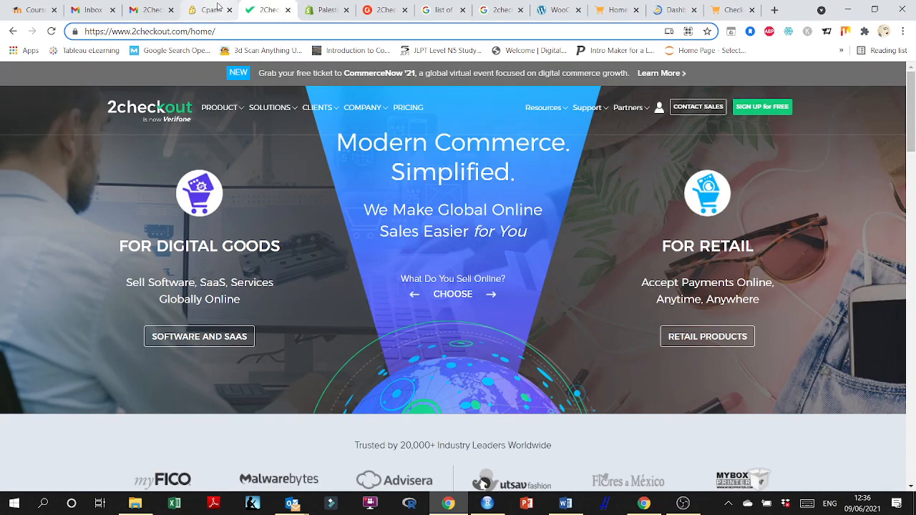
pyautogui.click(215, 9)
pyautogui.click(229, 9)
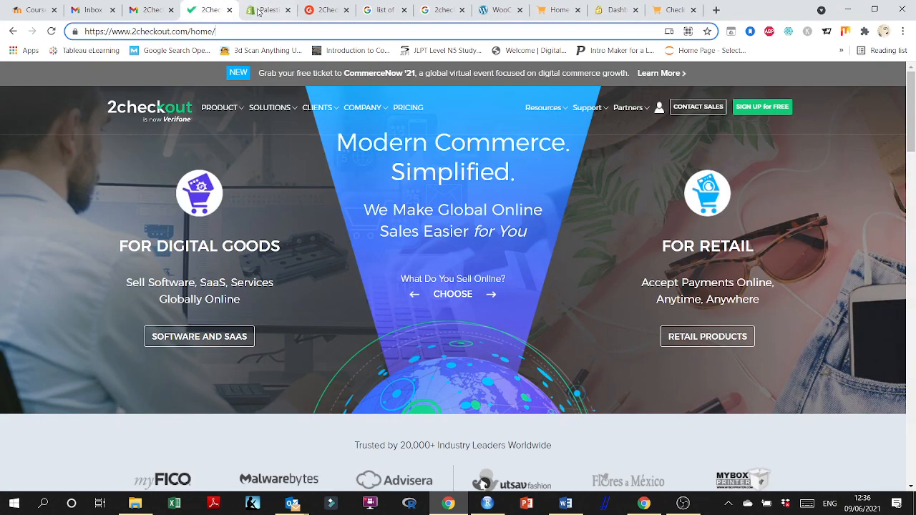
pyautogui.click(269, 9)
pyautogui.click(325, 9)
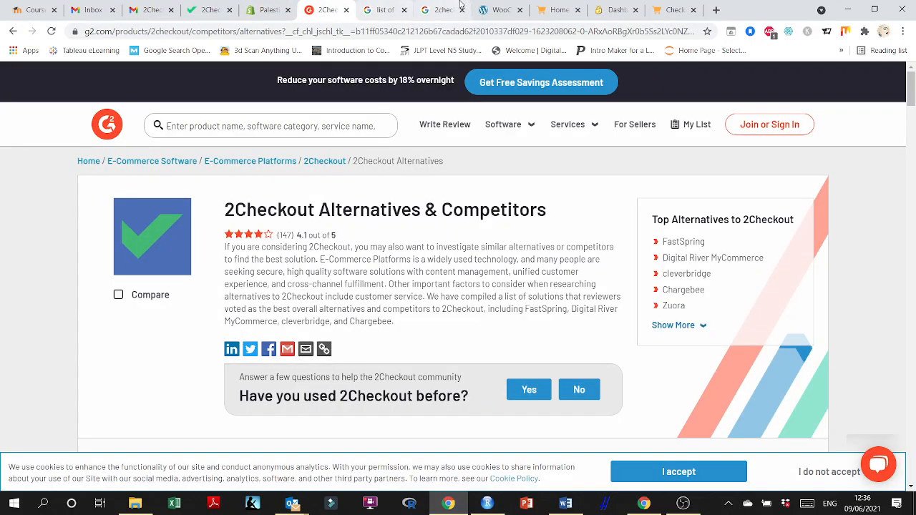
pyautogui.click(491, 9)
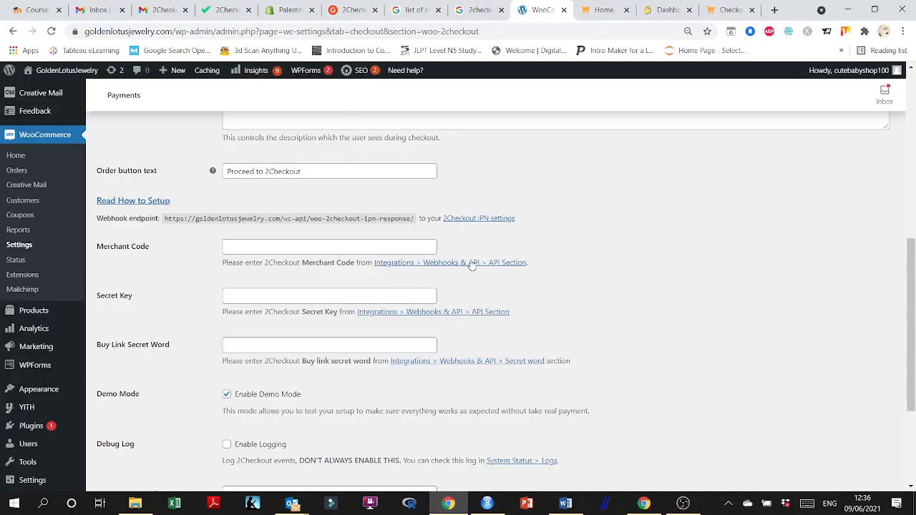
pyautogui.click(471, 263)
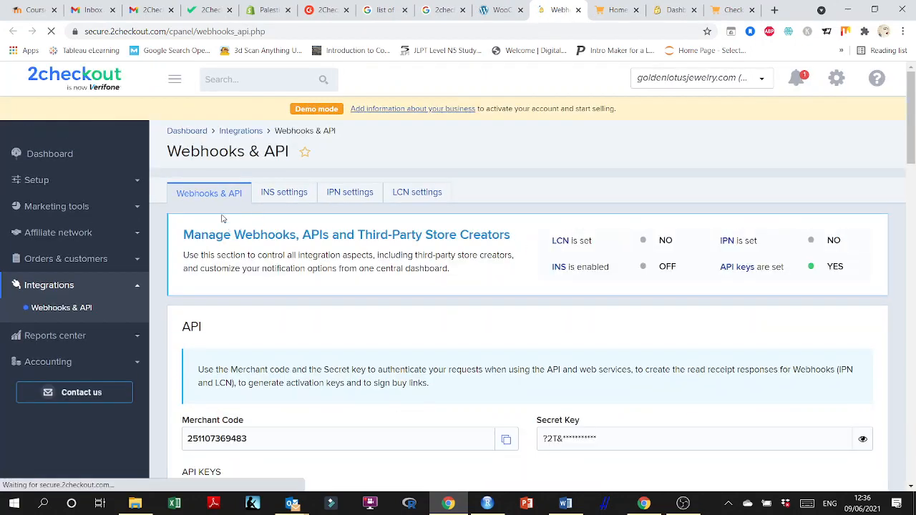
# Copy the Merchant Code from 2Checkout's API section and paste it into the plugin's Merchant Code field.
pyautogui.scroll(-2, 301, 303)
pyautogui.scroll(-2, 301, 304)
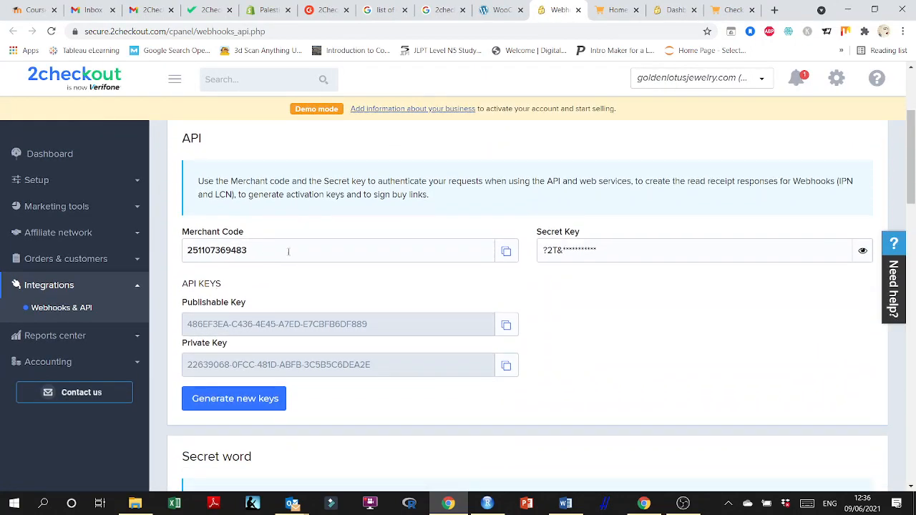
pyautogui.scroll(-2, 411, 346)
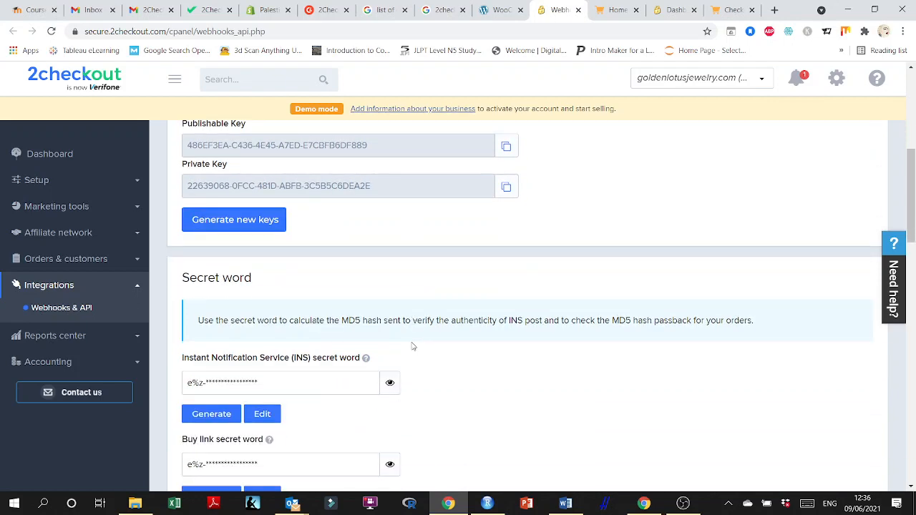
pyautogui.scroll(3, 411, 343)
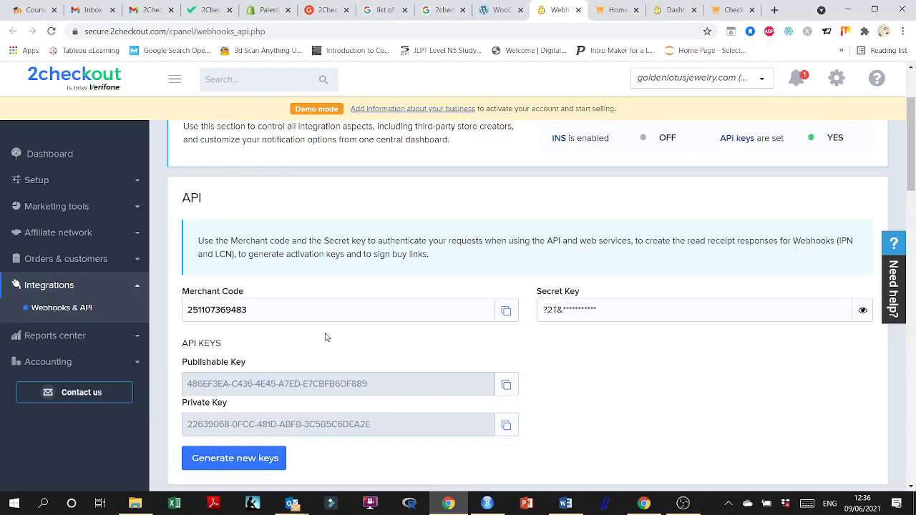
pyautogui.scroll(1, 327, 336)
pyautogui.doubleClick(271, 370)
pyautogui.hotkey('ctrl', 'c')
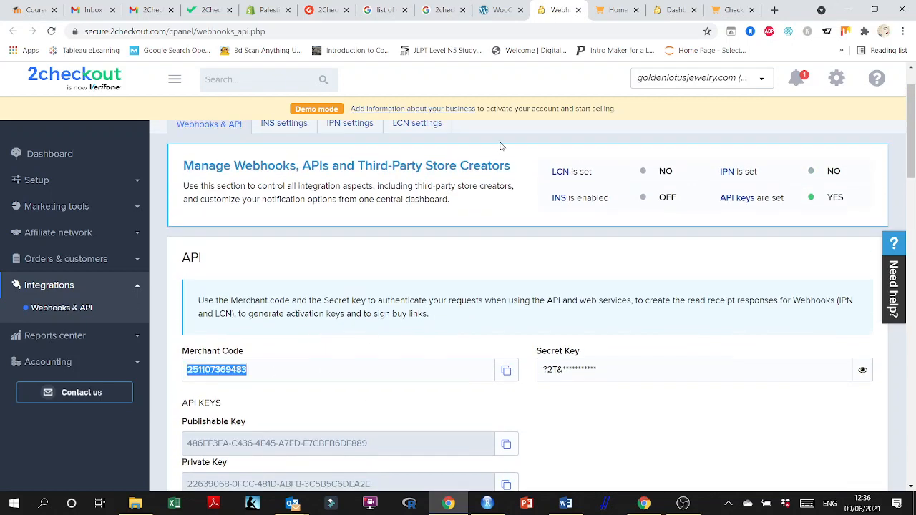
pyautogui.click(501, 9)
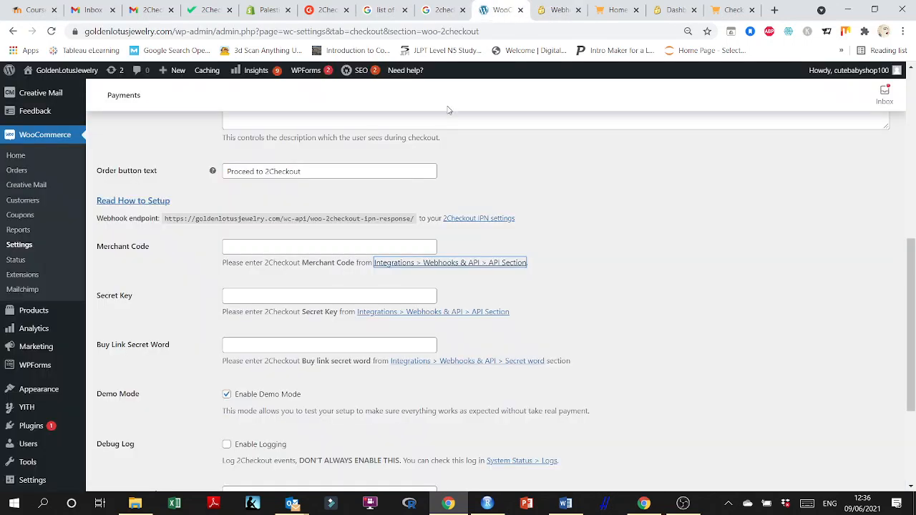
pyautogui.click(279, 247)
pyautogui.hotkey('ctrl', 'v')
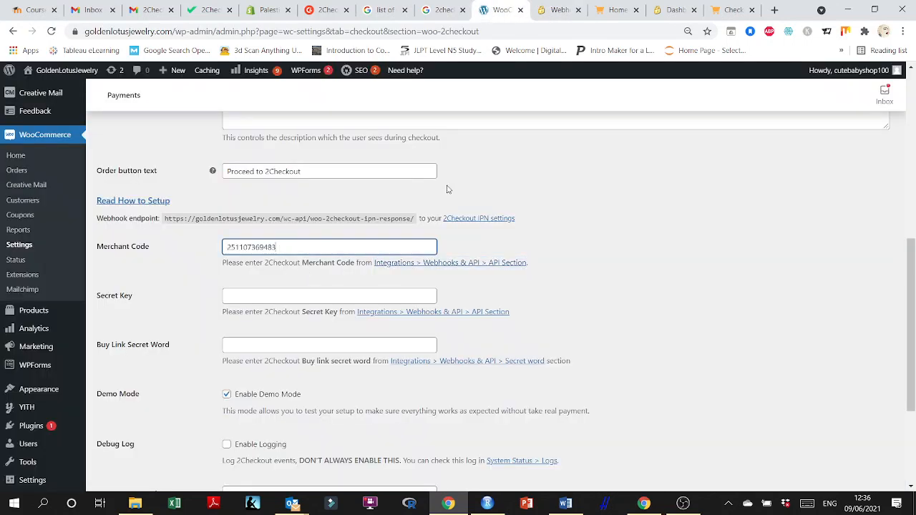
# Reveal and copy the 2Checkout Secret Key, then paste it into the plugin's Secret Key field.
pyautogui.click(560, 9)
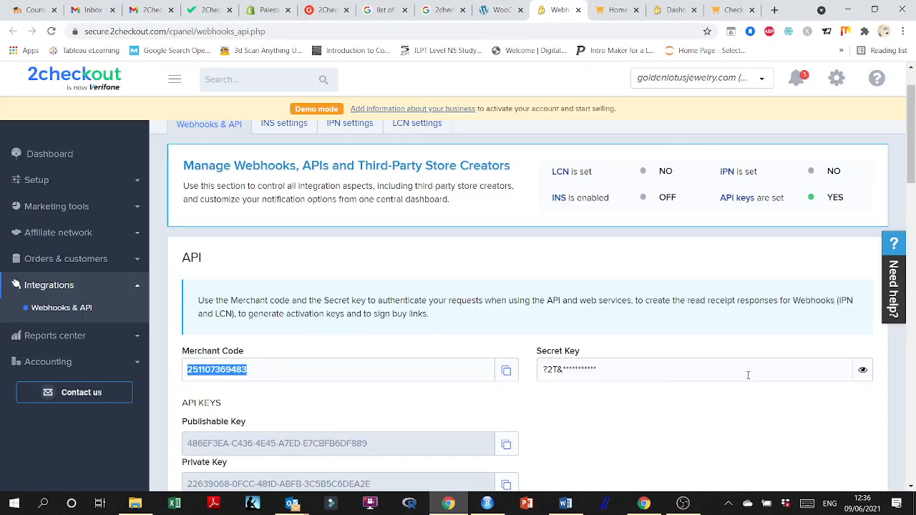
pyautogui.click(664, 371)
pyautogui.hotkey('ctrl', 'a')
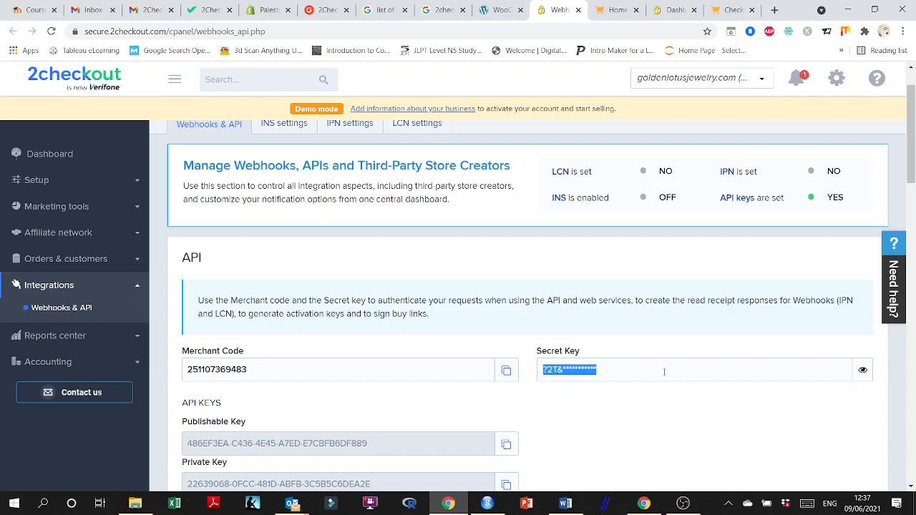
pyautogui.click(501, 9)
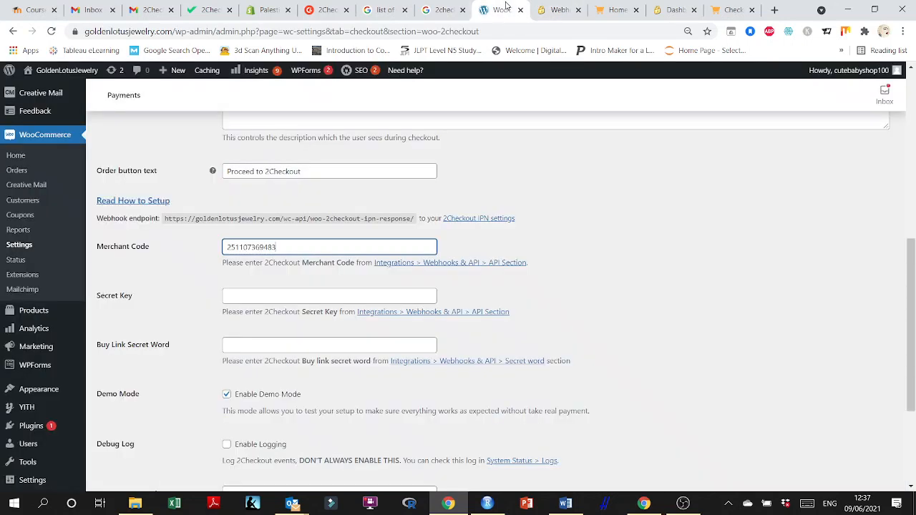
pyautogui.click(236, 299)
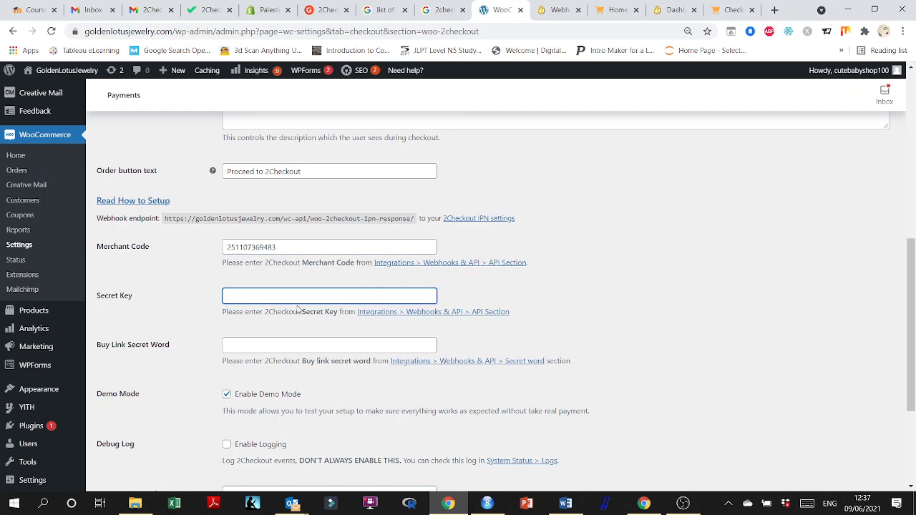
pyautogui.click(546, 7)
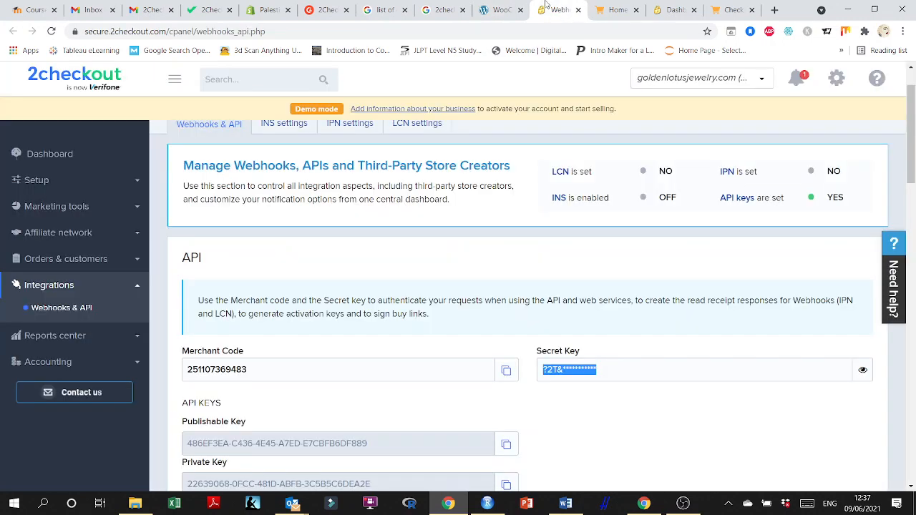
pyautogui.click(863, 369)
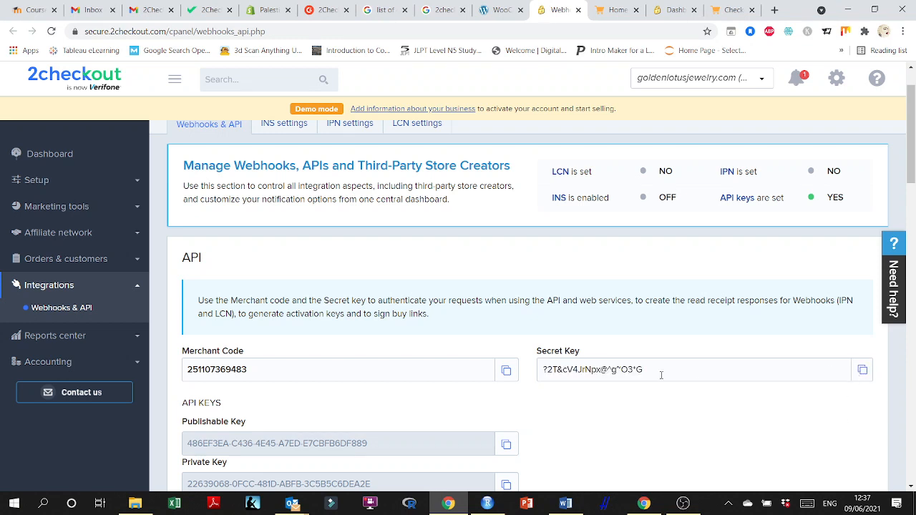
pyautogui.moveTo(661, 374); pyautogui.dragTo(469, 371)
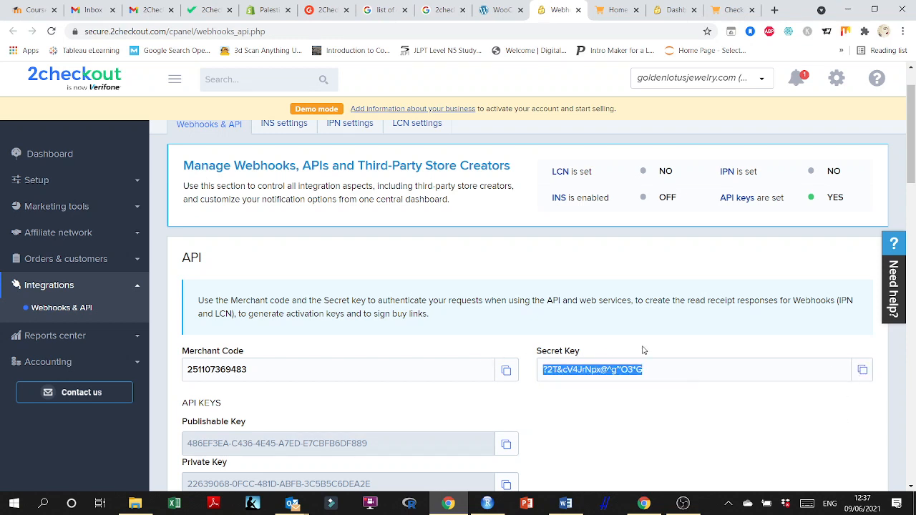
pyautogui.click(863, 369)
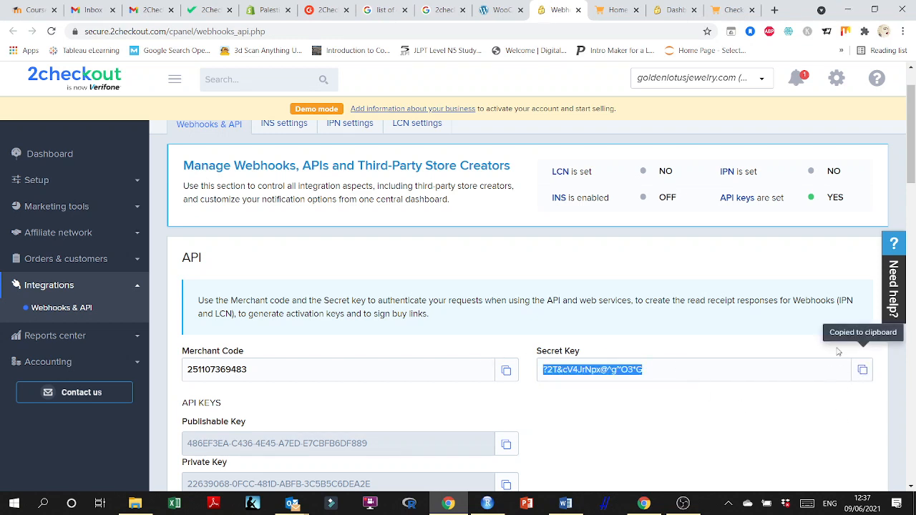
pyautogui.click(486, 10)
pyautogui.hotkey('ctrl', 'v')
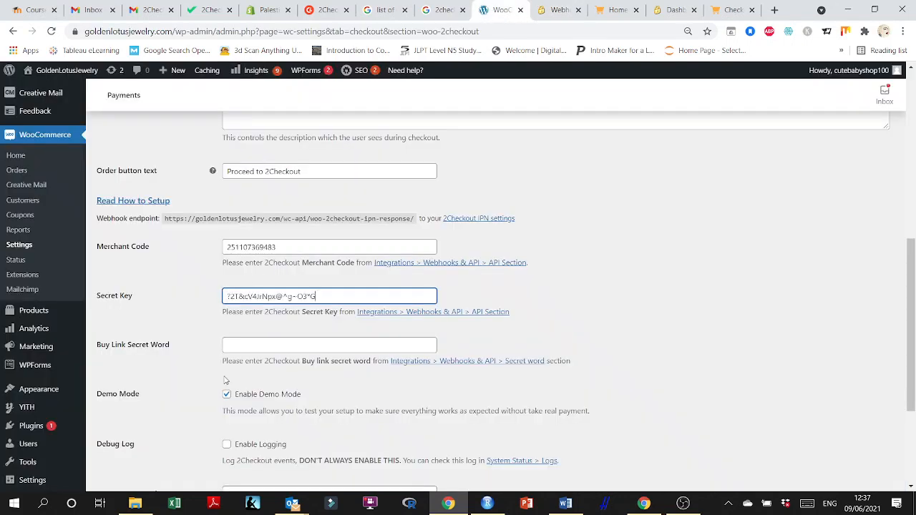
# Look through 2Checkout's Webhooks & API page for the Buy link secret word.
pyautogui.click(243, 345)
pyautogui.scroll(-1, 143, 308)
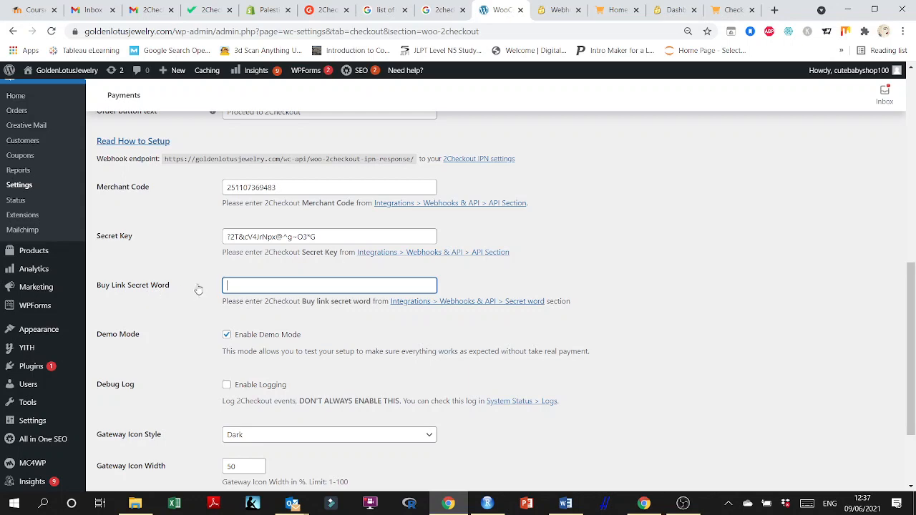
pyautogui.scroll(-1, 198, 288)
pyautogui.click(545, 9)
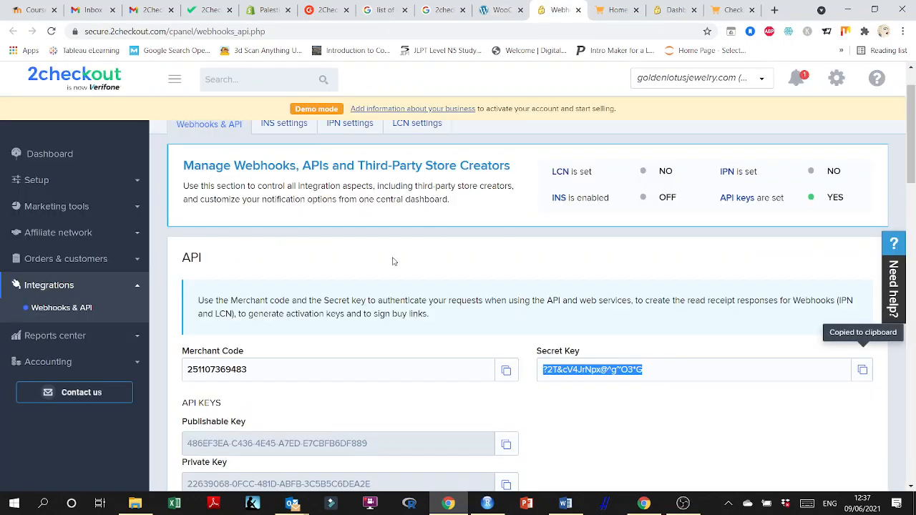
pyautogui.scroll(-2, 348, 317)
pyautogui.scroll(-1, 349, 317)
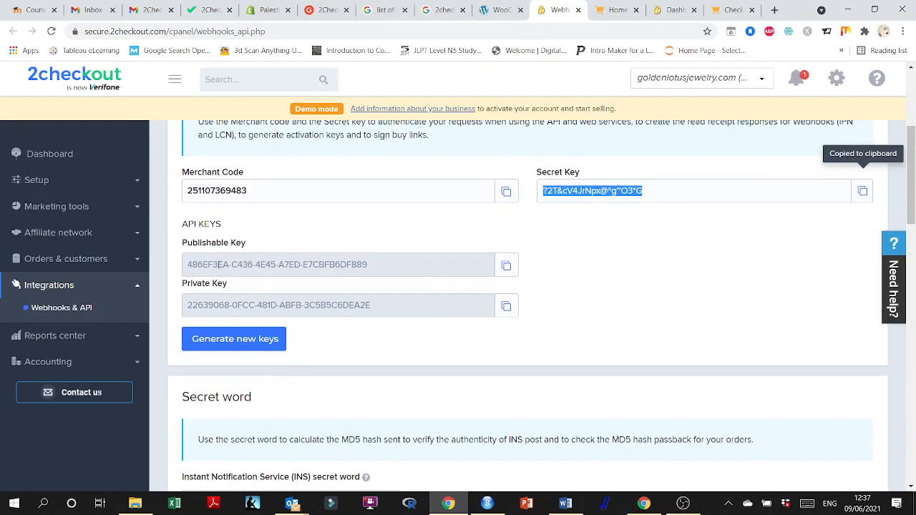
pyautogui.click(508, 9)
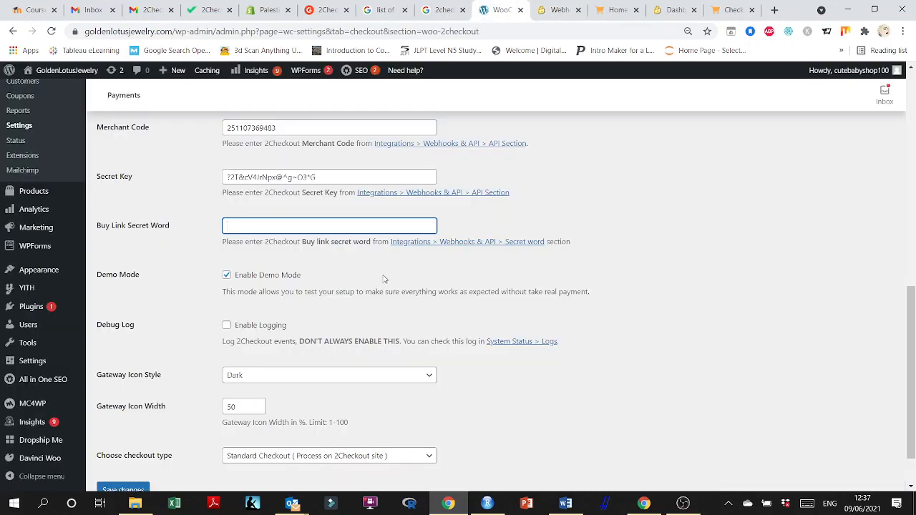
# Save the 2Checkout payment gateway settings.
pyautogui.scroll(-1, 286, 286)
pyautogui.click(127, 434)
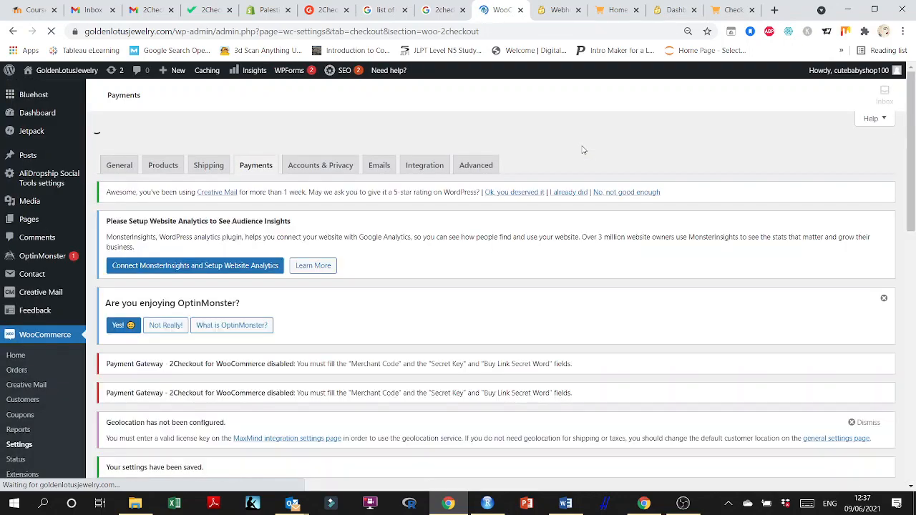
pyautogui.scroll(-6, 582, 146)
pyautogui.scroll(-3, 538, 236)
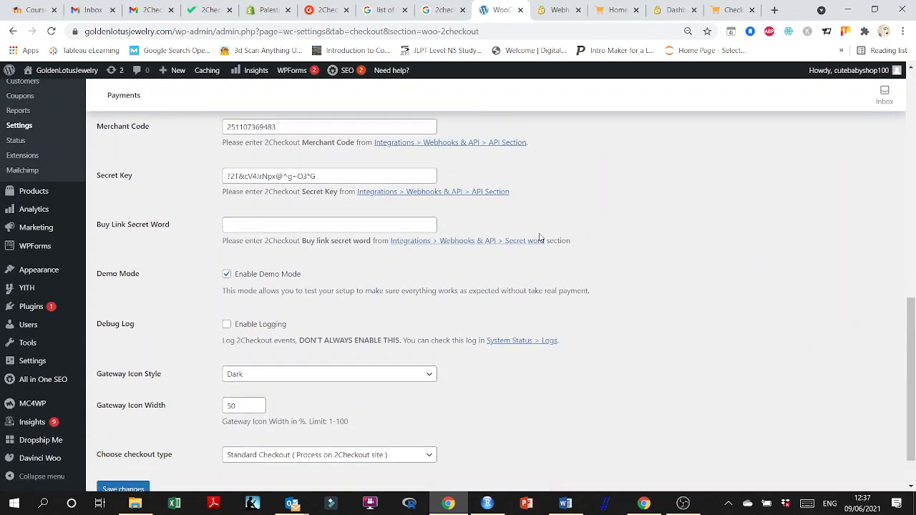
pyautogui.scroll(5, 538, 239)
# Open the store's front end in a new tab from the site menu.
pyautogui.moveTo(43, 70)
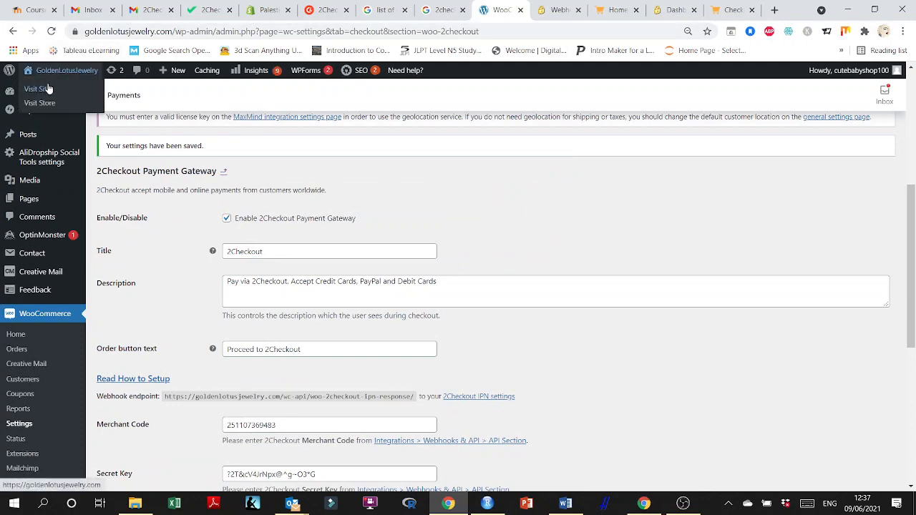
pyautogui.rightClick(47, 89)
pyautogui.click(71, 94)
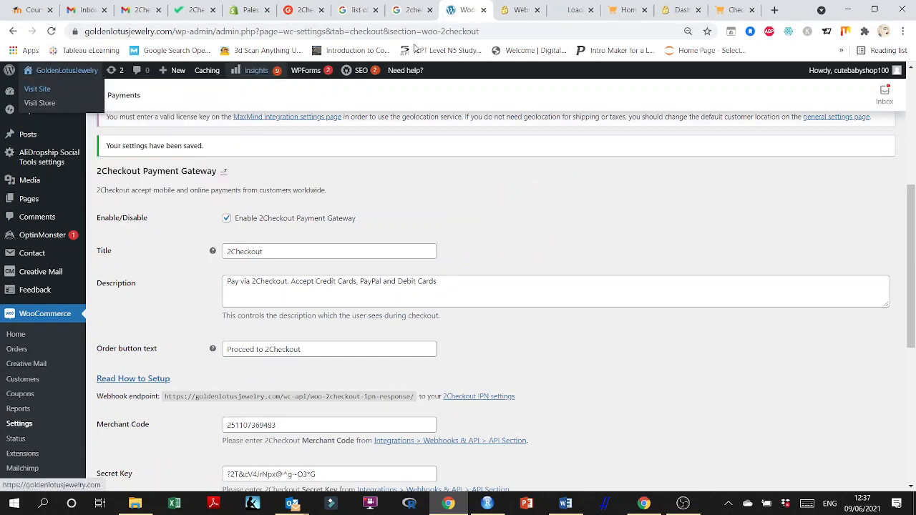
# Open the shopping cart on the store and proceed to checkout.
pyautogui.click(623, 9)
pyautogui.click(757, 136)
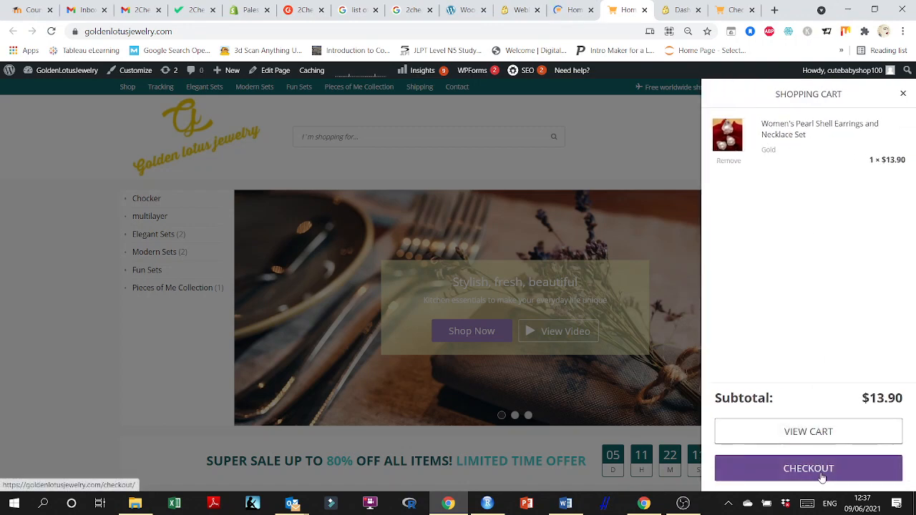
pyautogui.click(818, 468)
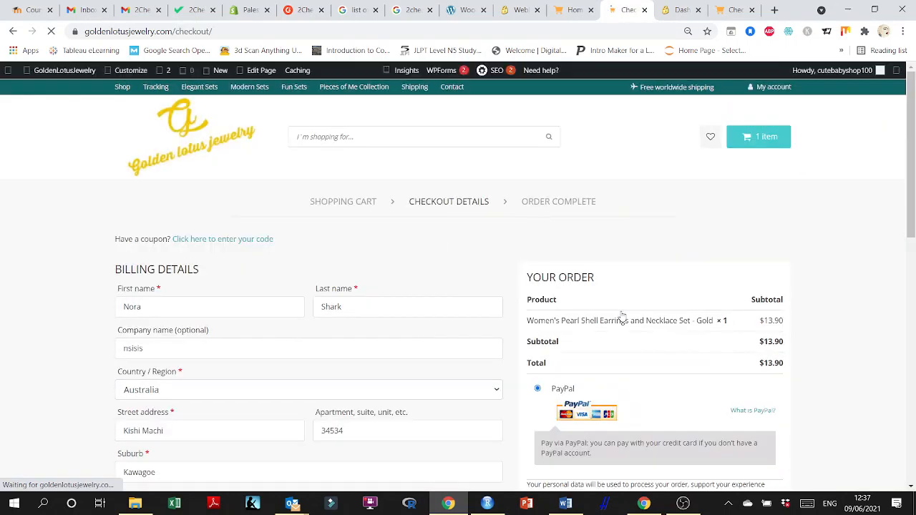
pyautogui.scroll(-3, 665, 373)
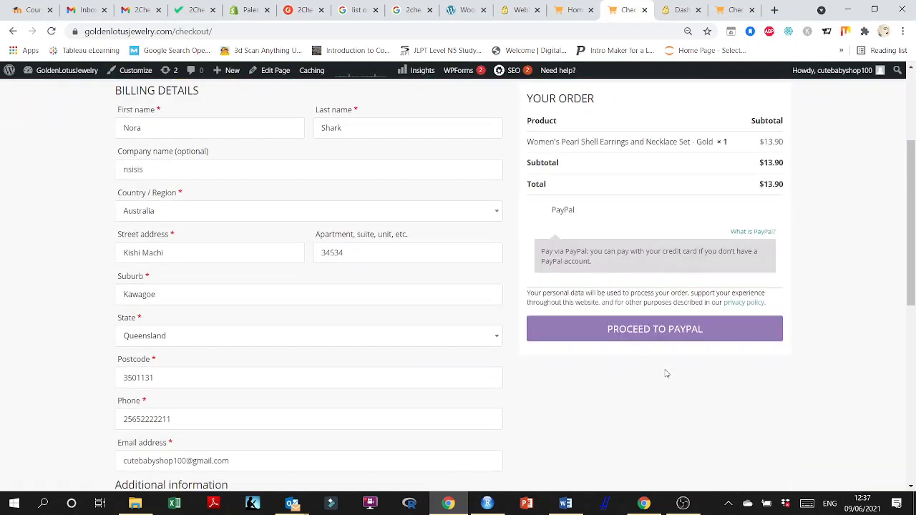
# Reveal and copy the Buy link secret word from 2Checkout's Webhooks & API secret word section.
pyautogui.click(51, 30)
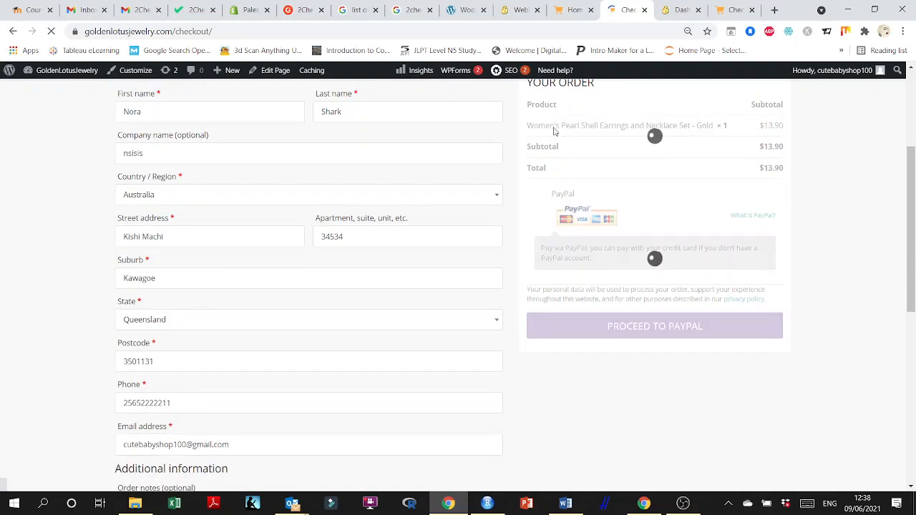
pyautogui.click(466, 9)
pyautogui.scroll(-3, 335, 333)
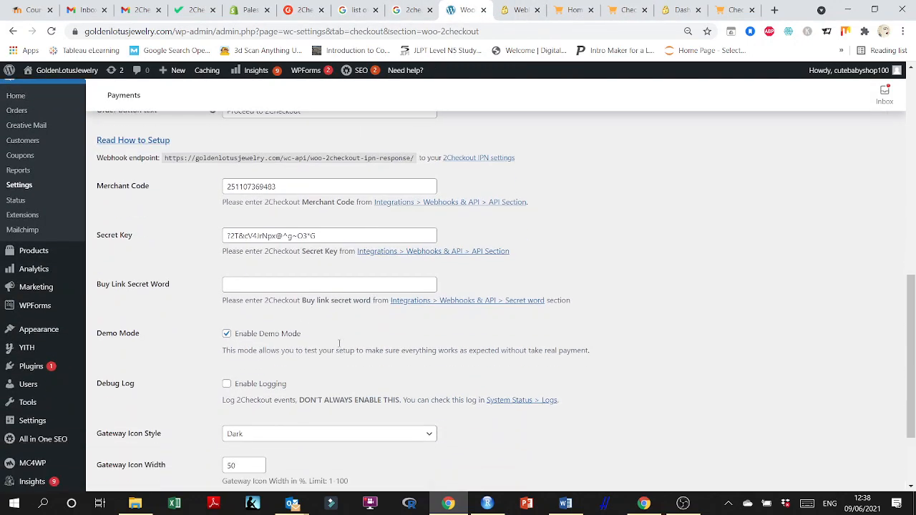
pyautogui.click(458, 302)
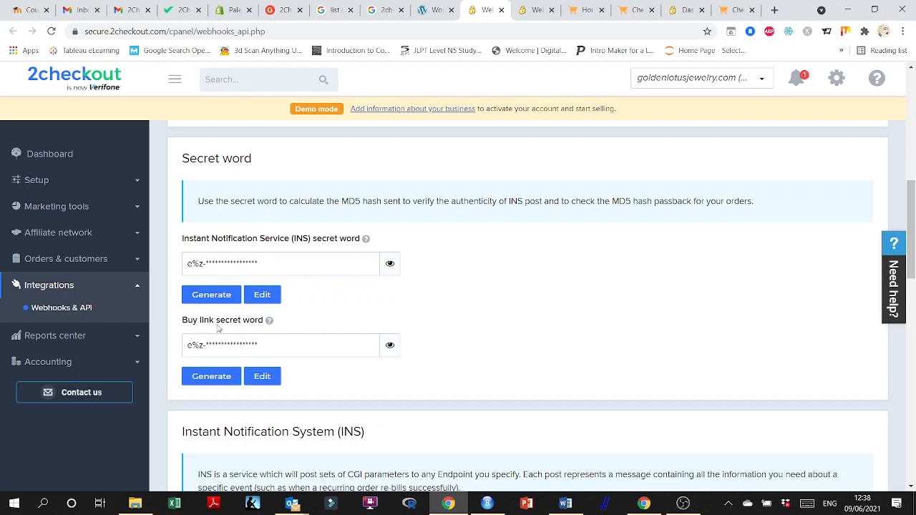
pyautogui.click(390, 347)
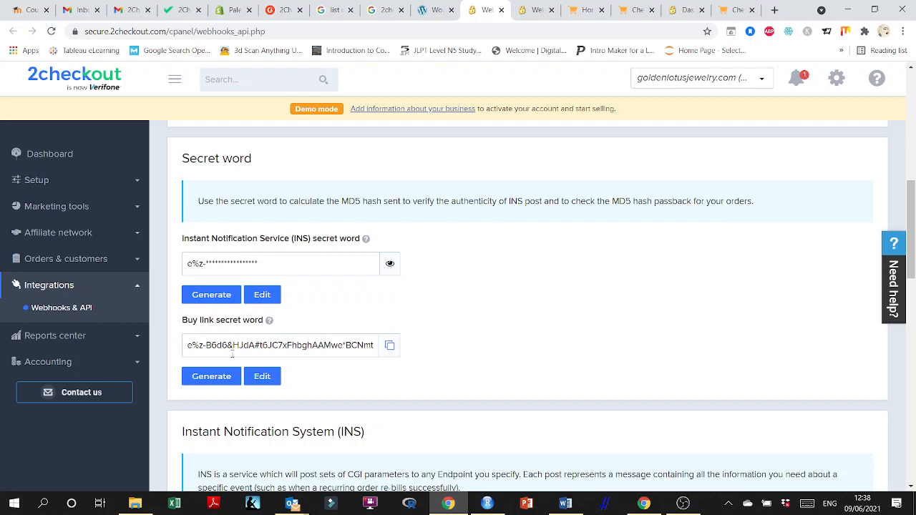
pyautogui.click(389, 346)
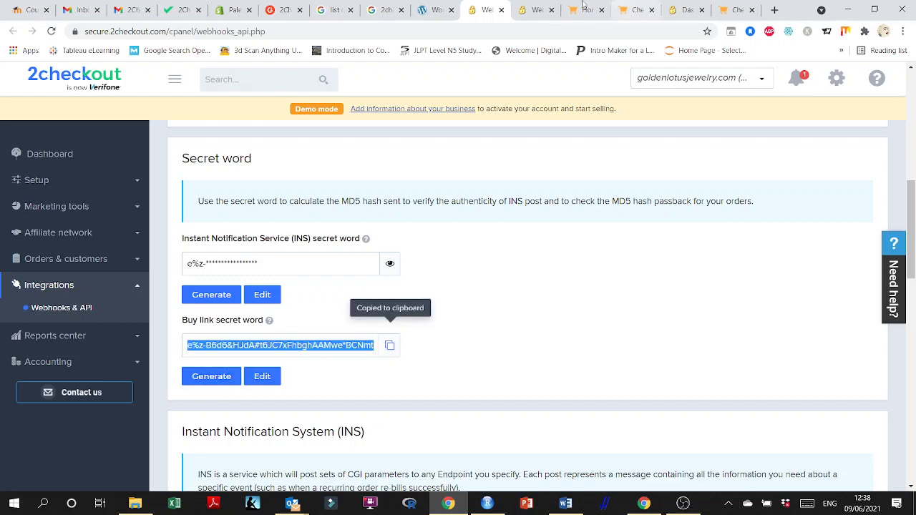
# Paste the Buy link secret word into the 2Checkout gateway settings and save the changes.
pyautogui.click(433, 10)
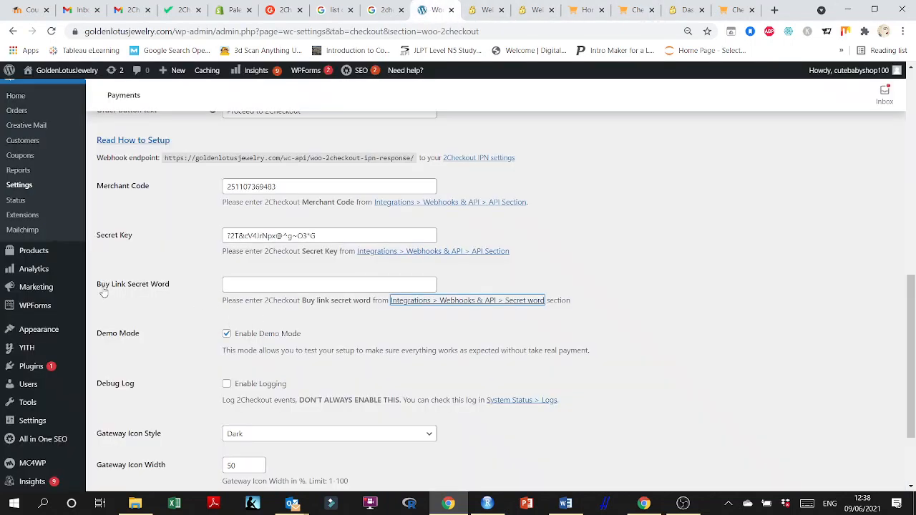
pyautogui.click(238, 290)
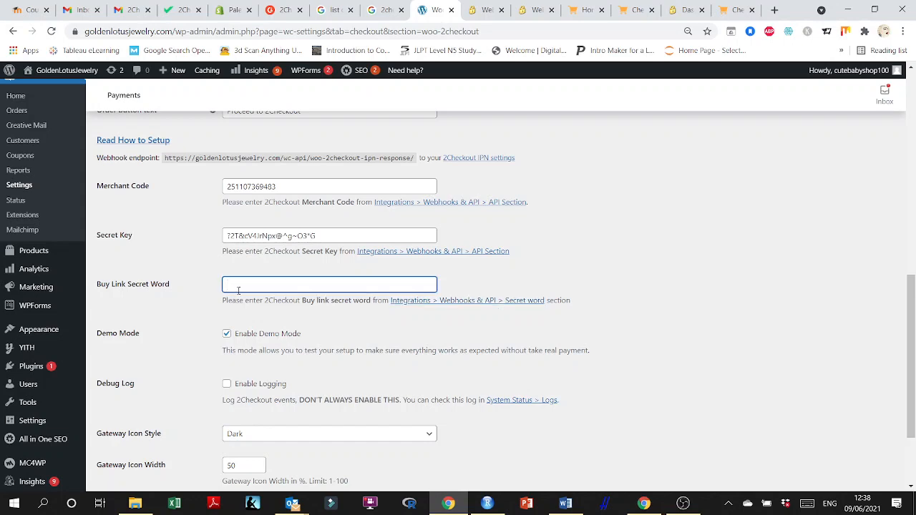
pyautogui.hotkey('ctrl', 'v')
pyautogui.scroll(-3, 238, 289)
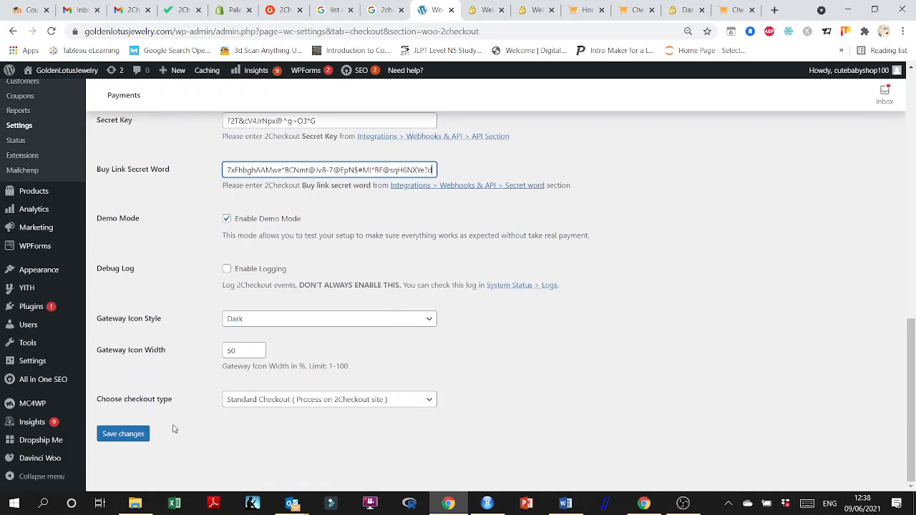
pyautogui.click(125, 434)
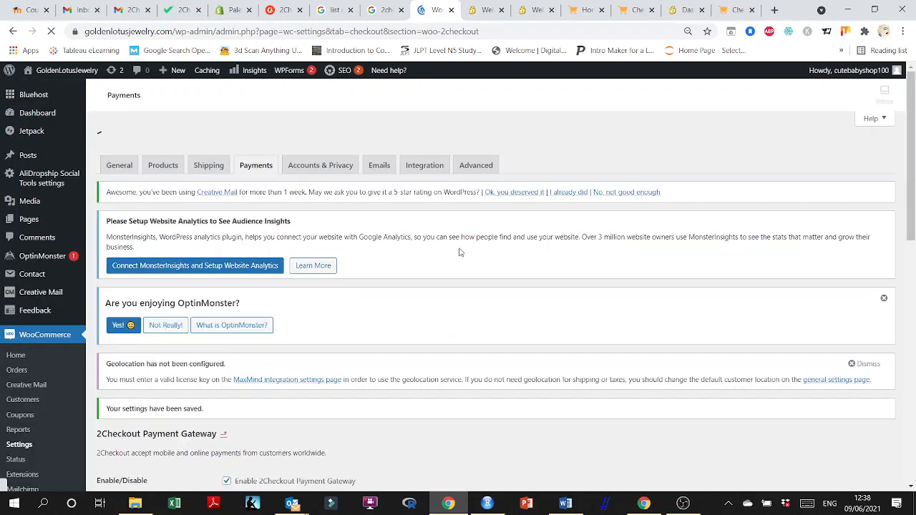
# Save the 2Checkout gateway settings again and reload the store's checkout page.
pyautogui.scroll(-6, 458, 286)
pyautogui.scroll(-1, 440, 304)
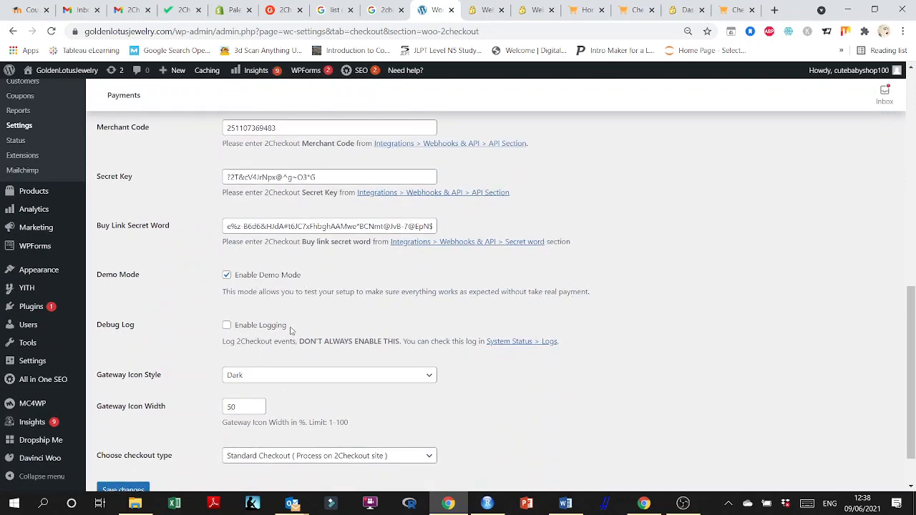
pyautogui.scroll(-1, 284, 331)
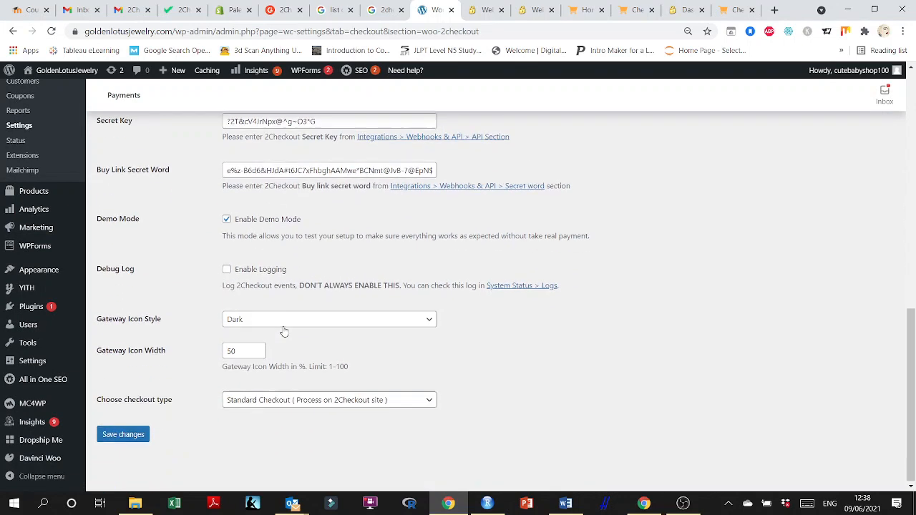
pyautogui.click(124, 435)
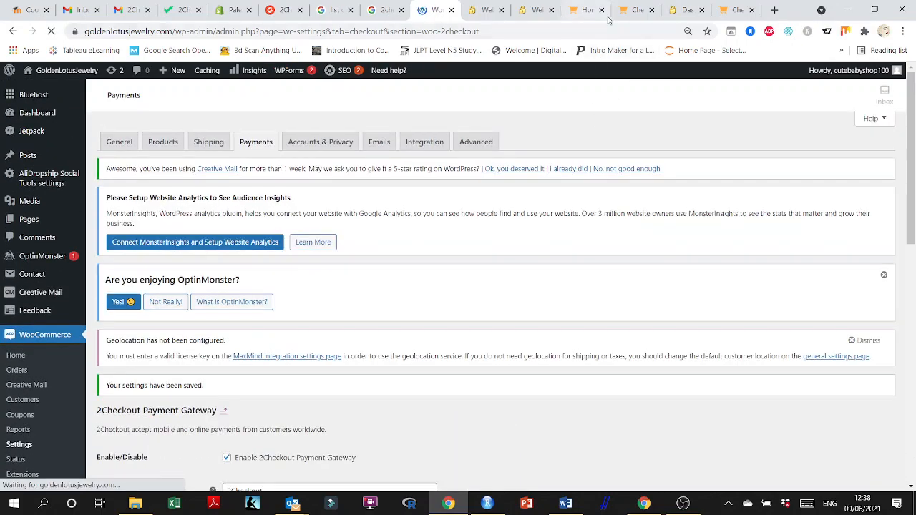
pyautogui.click(636, 10)
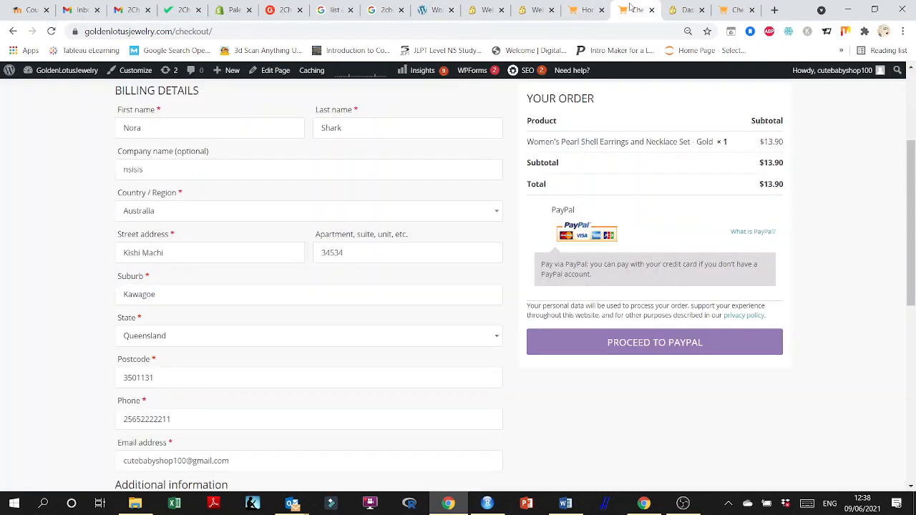
pyautogui.click(51, 31)
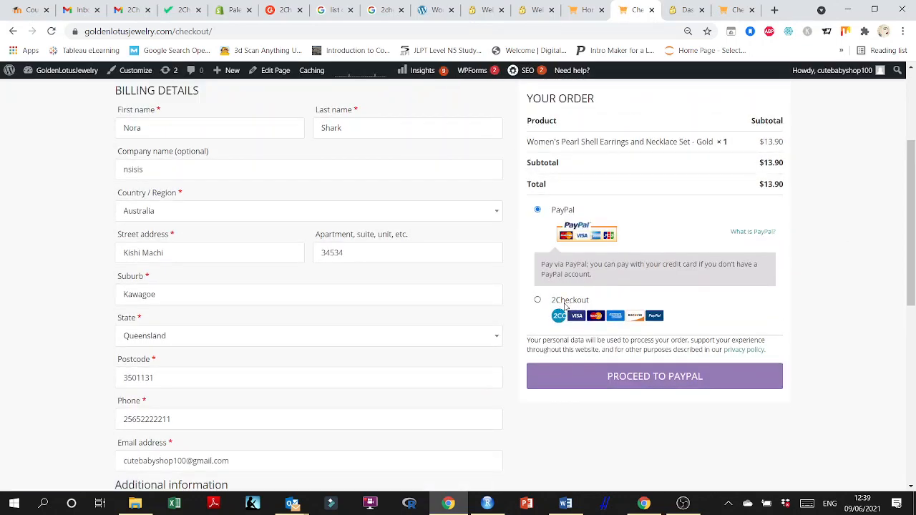
# Rename the 2Checkout gateway title to Credit Card Payment and save the changes.
pyautogui.click(431, 10)
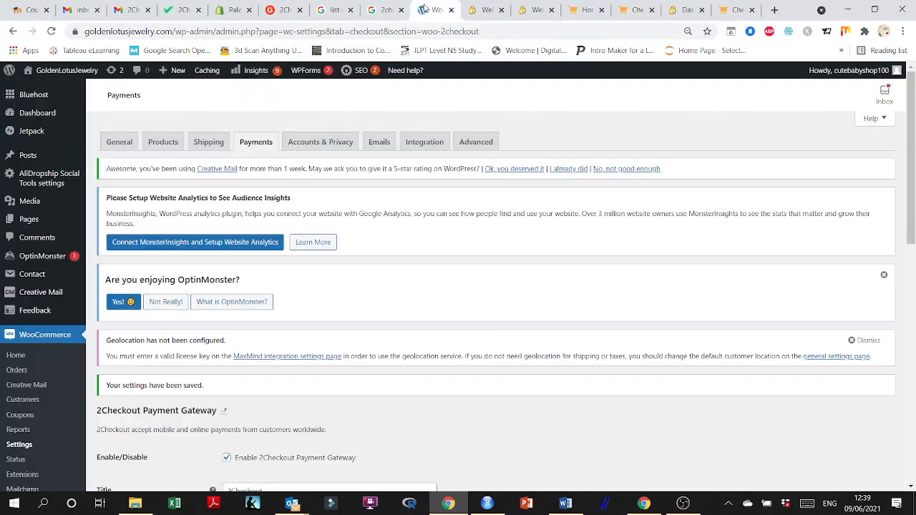
pyautogui.scroll(-3, 307, 274)
pyautogui.scroll(-1, 306, 274)
pyautogui.doubleClick(271, 252)
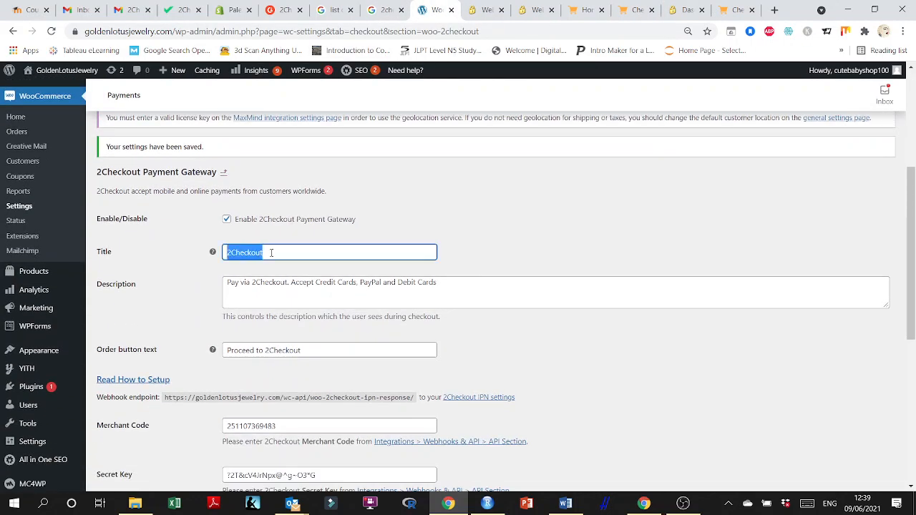
pyautogui.write('Credit Card Payment')
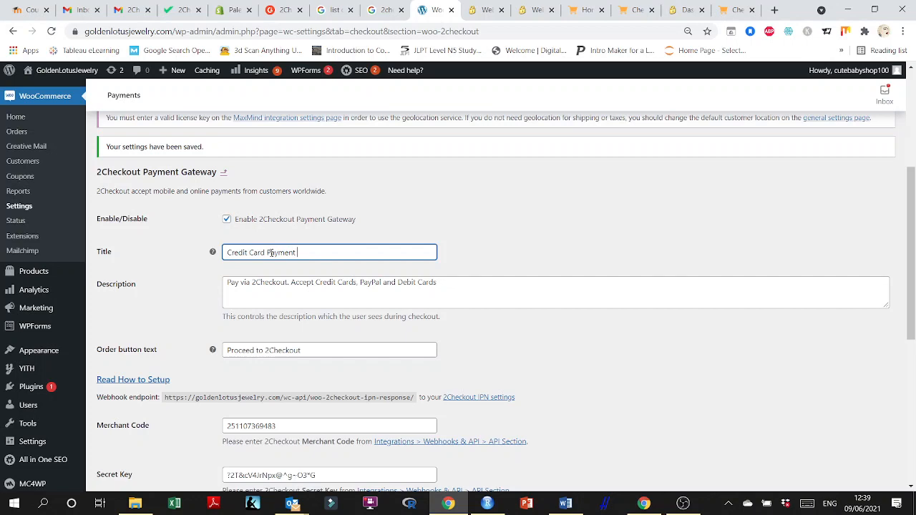
pyautogui.scroll(-5, 271, 253)
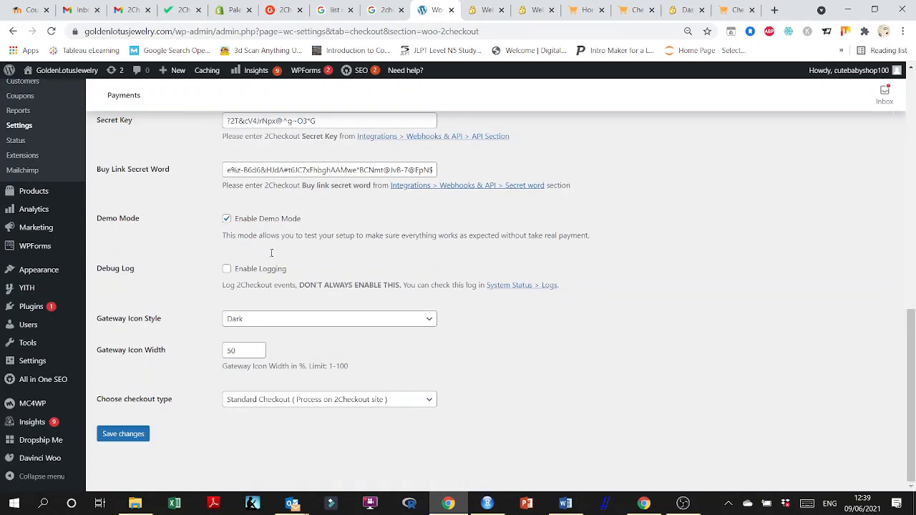
pyautogui.click(143, 436)
# Reload the store's checkout page and choose Credit Card Payment as the payment method.
pyautogui.click(582, 10)
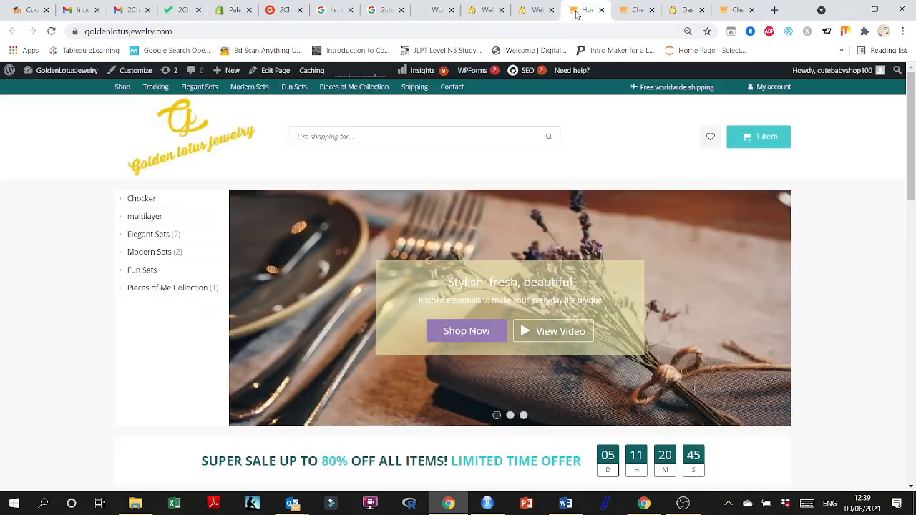
pyautogui.click(635, 11)
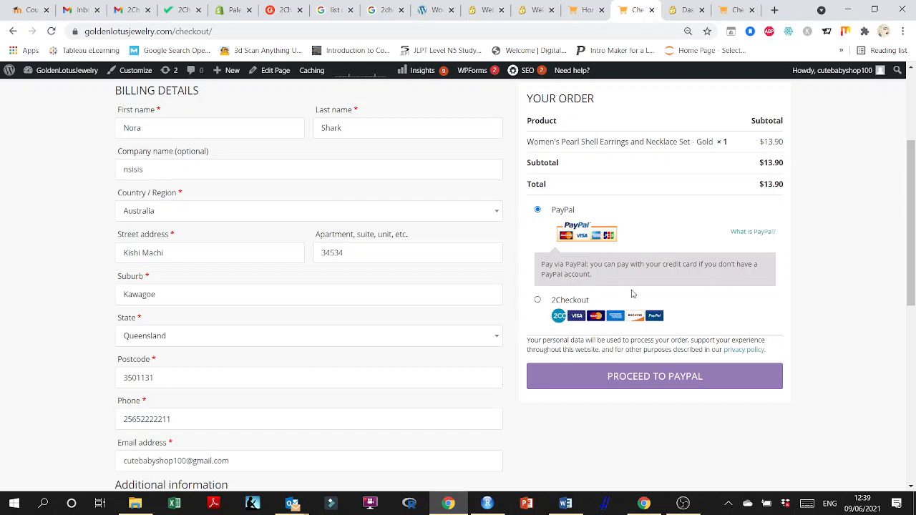
pyautogui.click(51, 30)
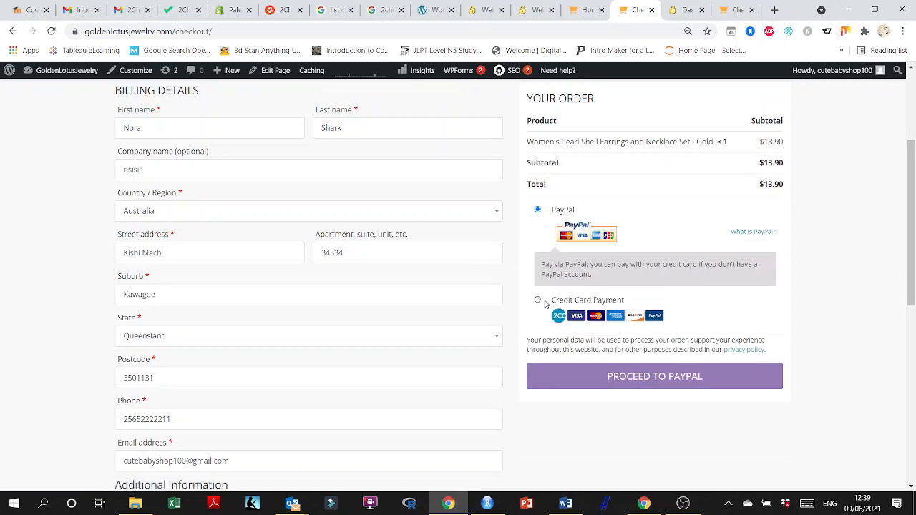
pyautogui.click(538, 300)
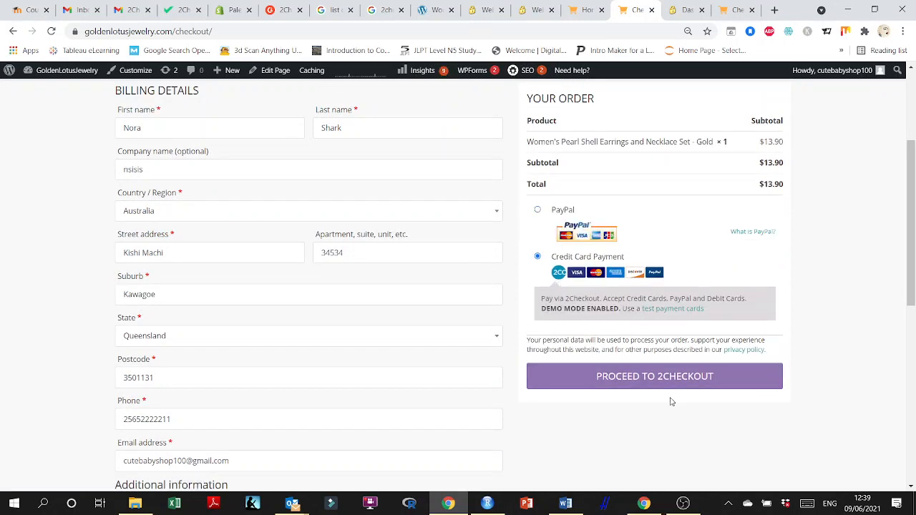
# Open the test payment cards page and select the VISA test card number.
pyautogui.click(679, 311)
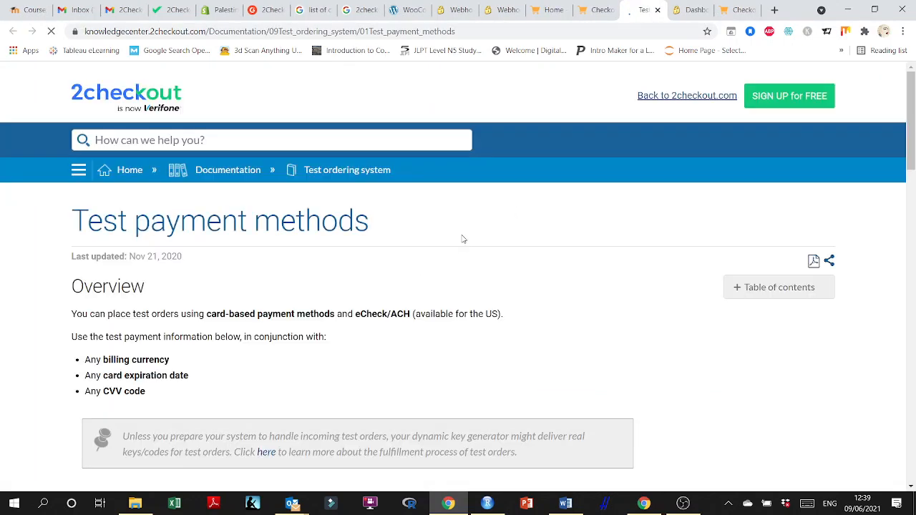
pyautogui.scroll(-3, 309, 279)
pyautogui.scroll(-4, 309, 279)
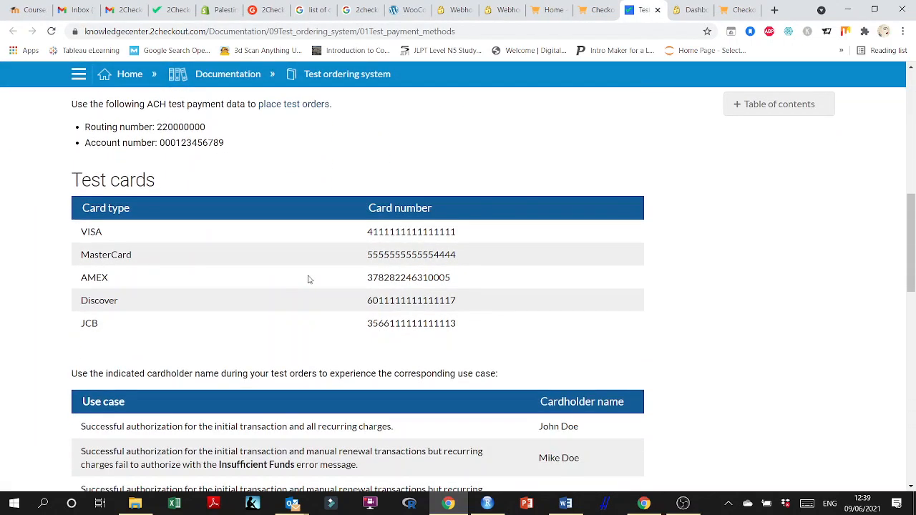
pyautogui.moveTo(369, 229); pyautogui.dragTo(468, 235)
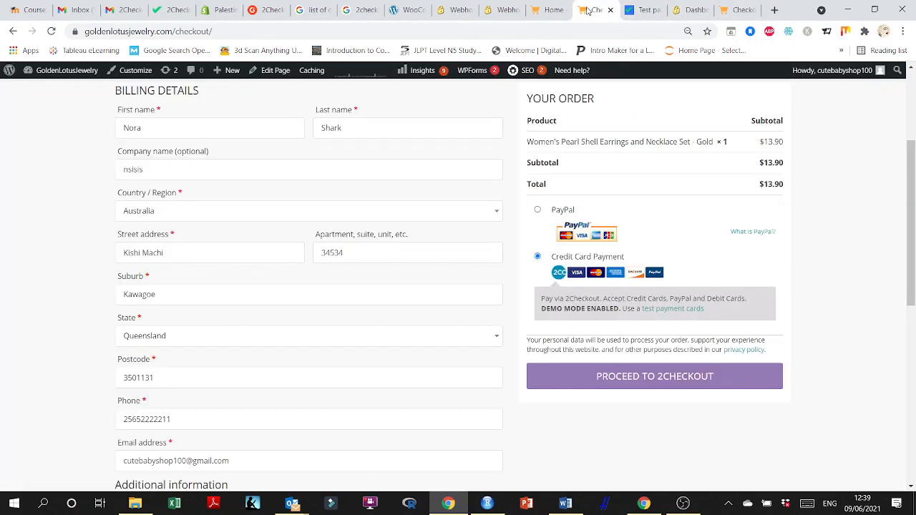
# Proceed to 2Checkout from the store's checkout page.
pyautogui.click(596, 10)
pyautogui.click(650, 373)
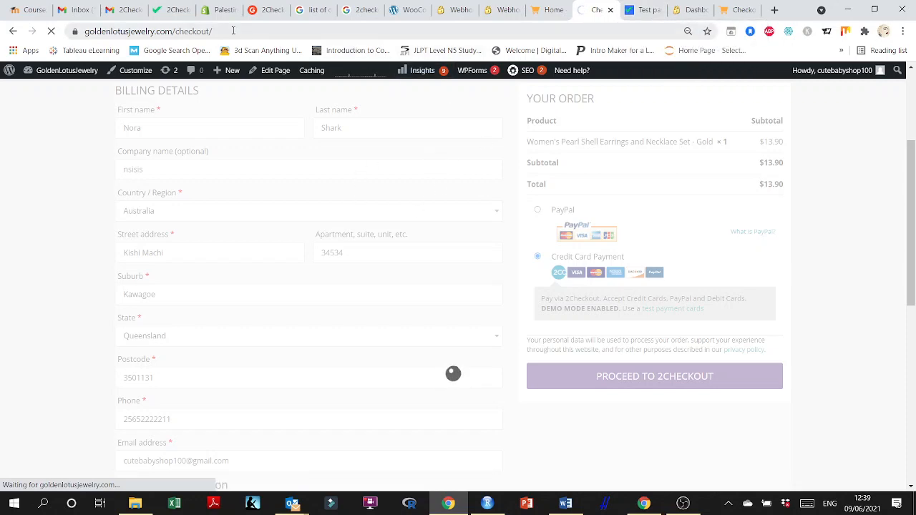
pyautogui.click(404, 10)
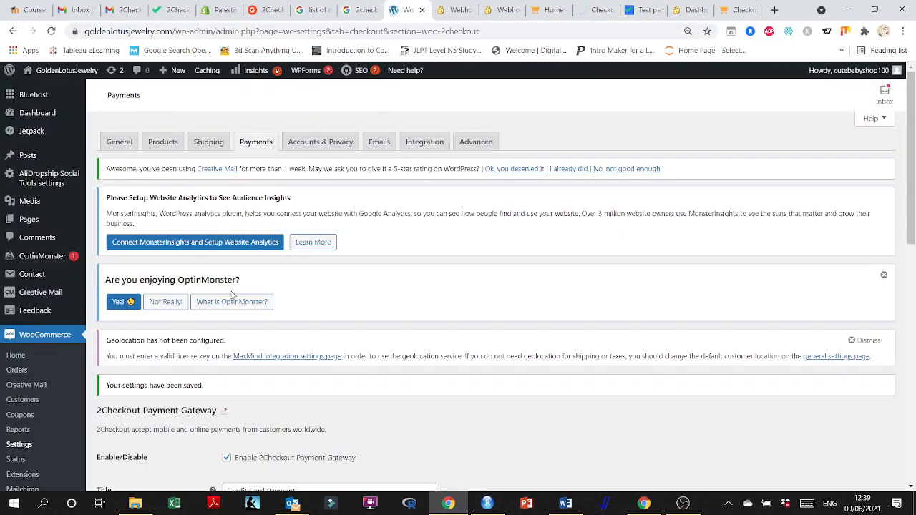
pyautogui.scroll(-2, 185, 371)
pyautogui.scroll(-5, 185, 371)
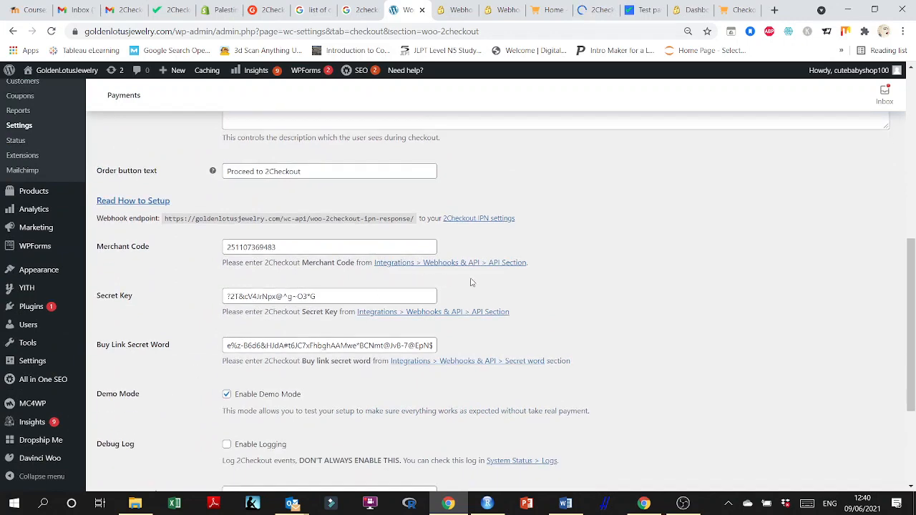
# Review the 2Checkout hosted checkout page's order summary, billing details and card details.
pyautogui.click(644, 10)
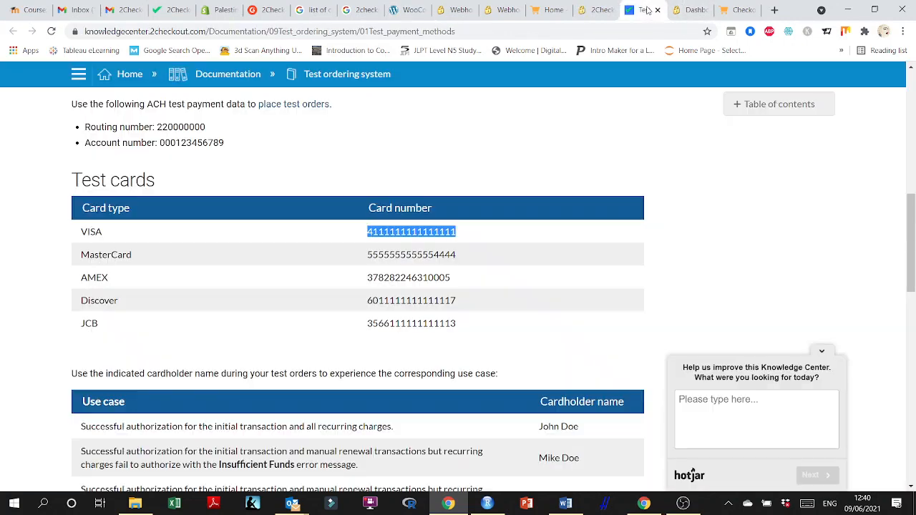
pyautogui.click(596, 7)
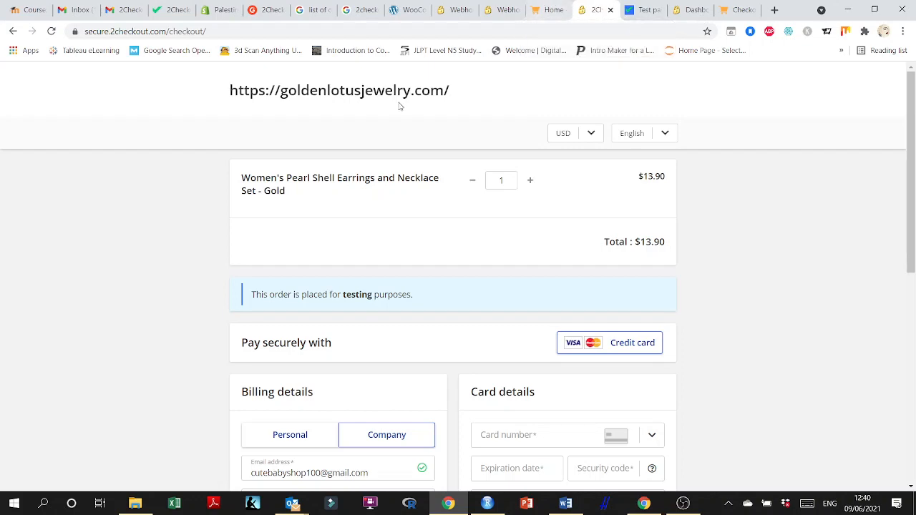
pyautogui.click(551, 10)
pyautogui.click(595, 8)
pyautogui.scroll(-2, 574, 270)
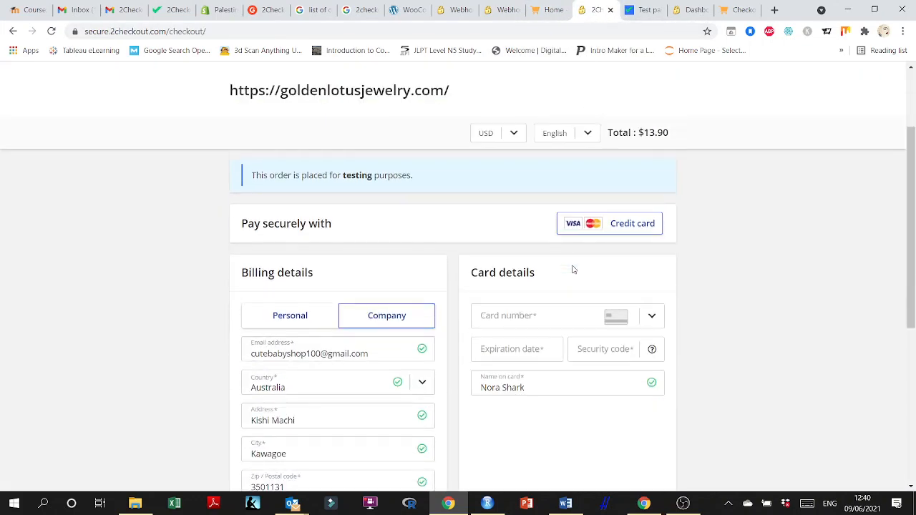
pyautogui.scroll(2, 506, 288)
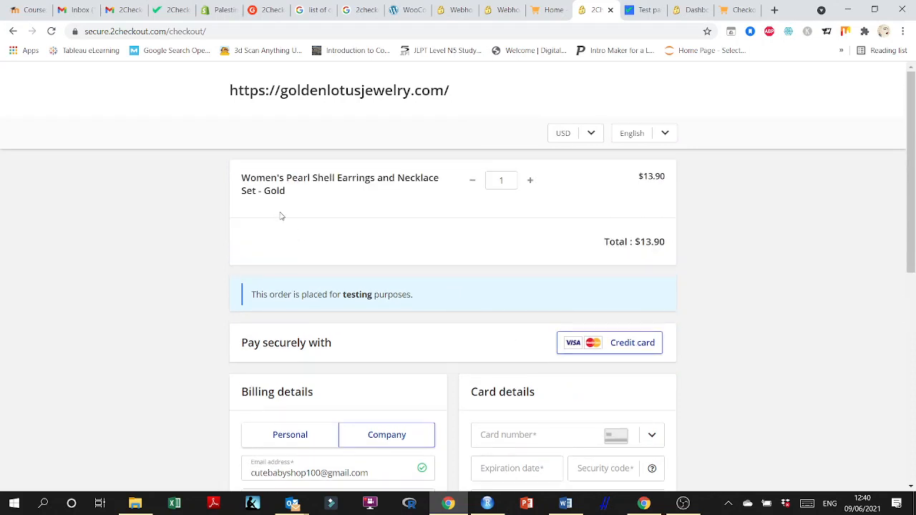
pyautogui.scroll(-2, 617, 222)
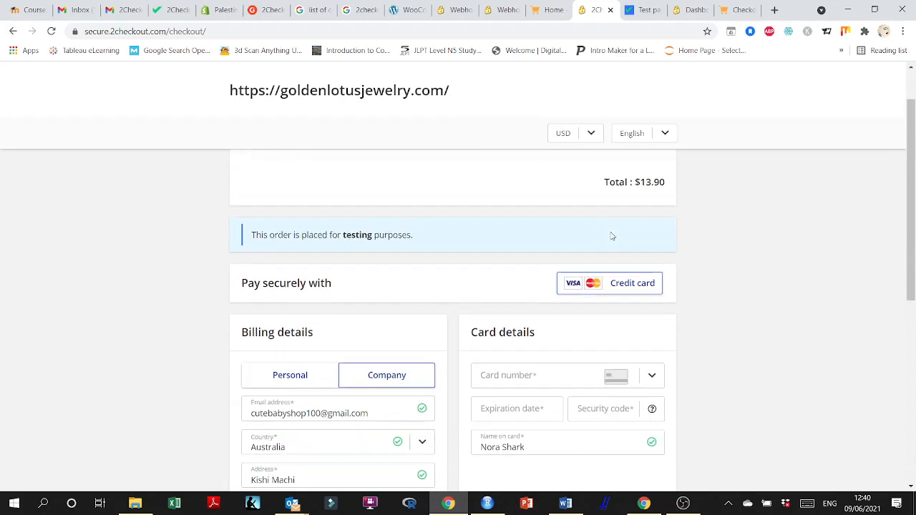
pyautogui.scroll(-1, 580, 241)
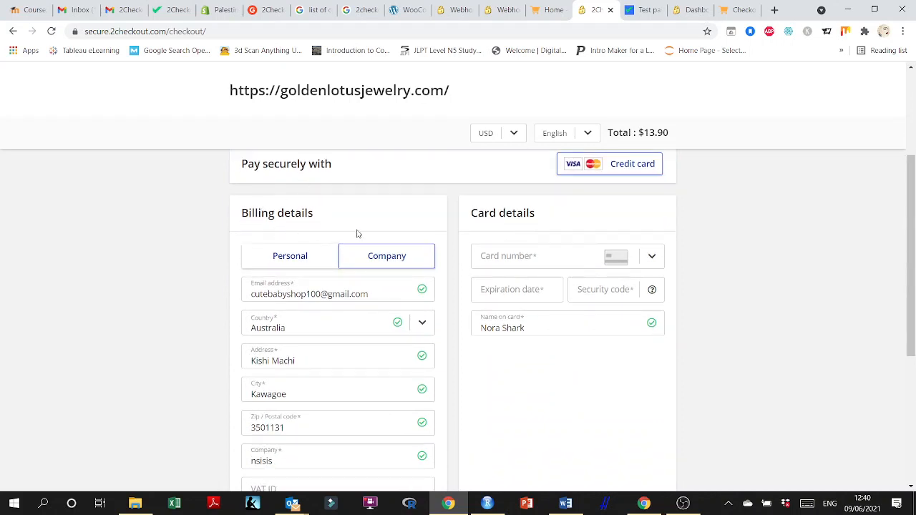
pyautogui.scroll(2, 563, 228)
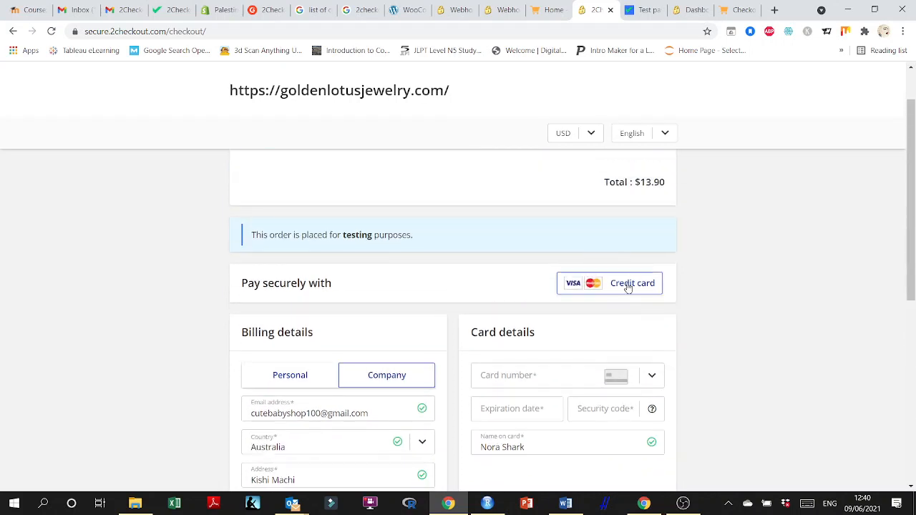
# Paste the VISA test card number into the card number field on the 2Checkout checkout page.
pyautogui.scroll(-3, 680, 288)
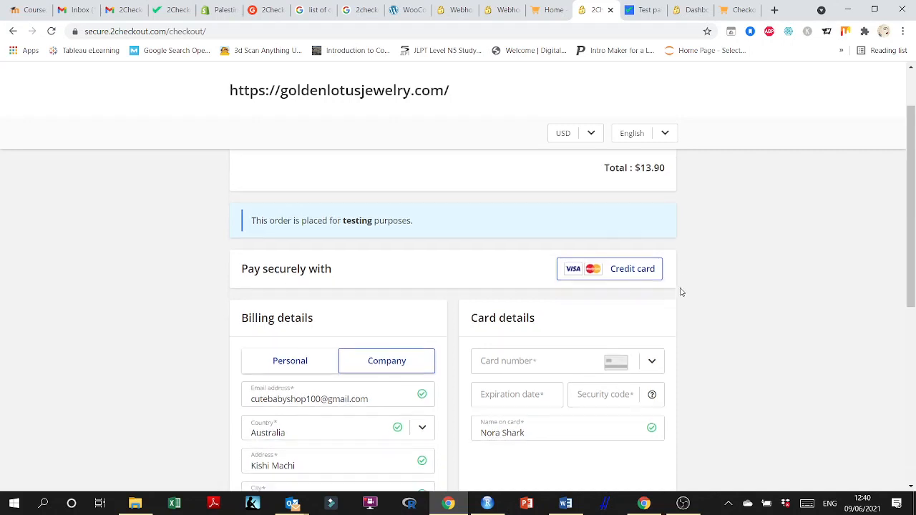
pyautogui.click(499, 208)
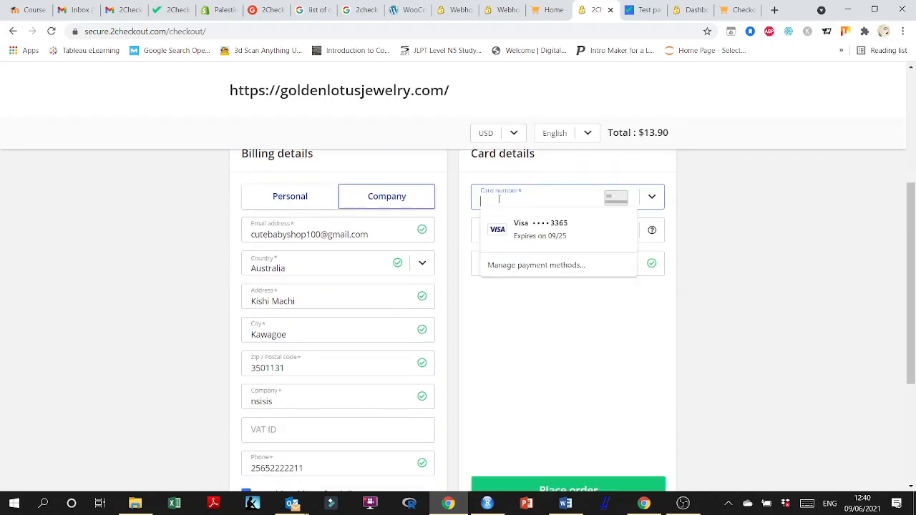
pyautogui.hotkey('ctrl', 'v')
pyautogui.click(513, 231)
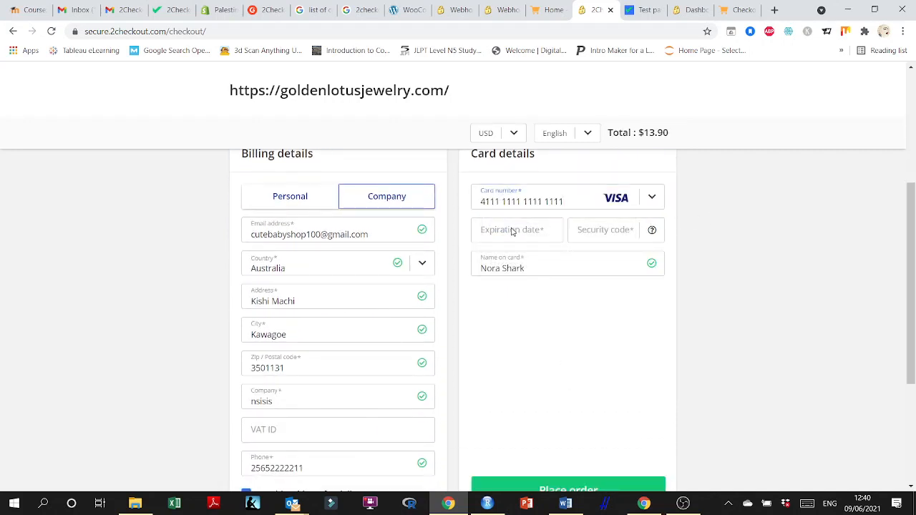
# Set the card expiration date to 02/25 and enter the card's security code.
pyautogui.click(528, 232)
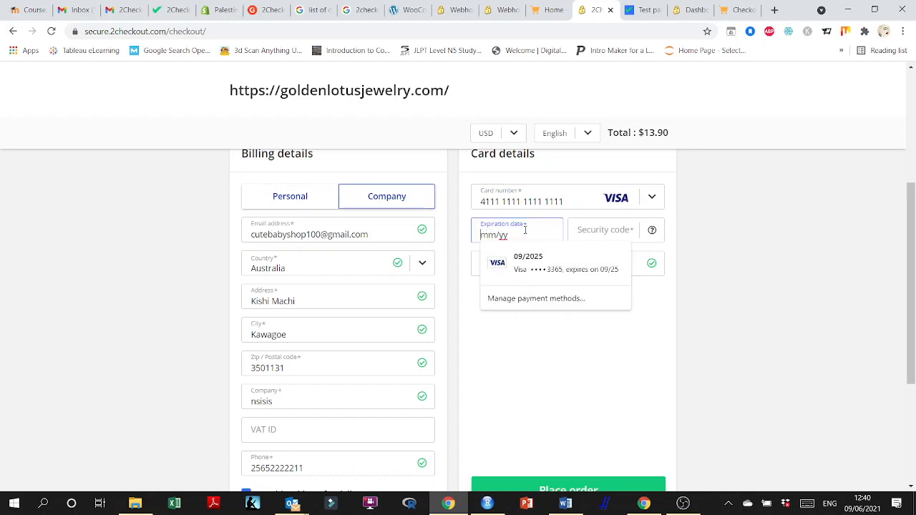
pyautogui.click(539, 263)
pyautogui.moveTo(566, 236); pyautogui.dragTo(462, 240)
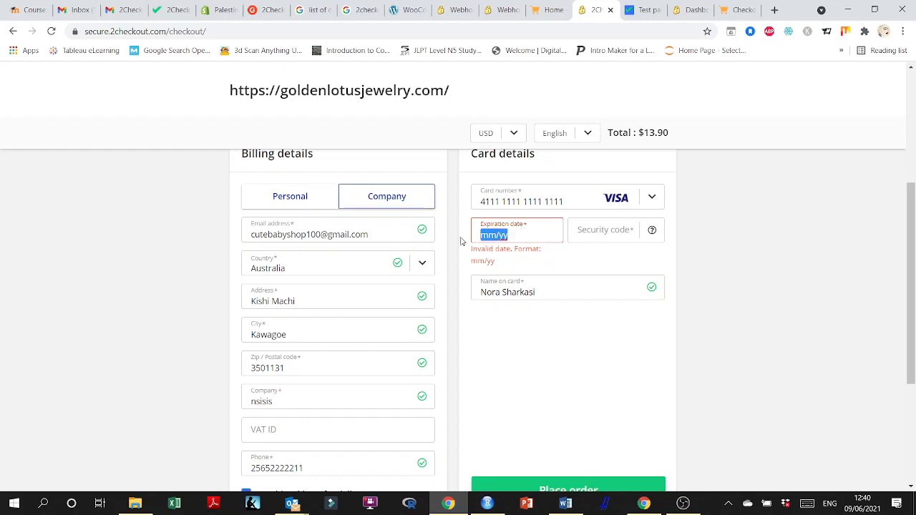
pyautogui.write('02/')
pyautogui.moveTo(493, 235); pyautogui.dragTo(505, 236)
pyautogui.write('25')
pyautogui.click(589, 231)
pyautogui.write('487')
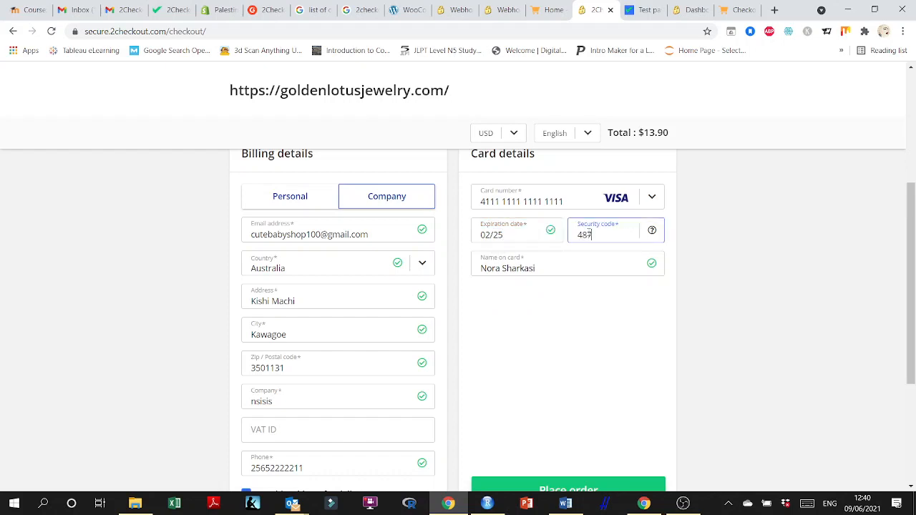
# Place the order and decline the browser's offer to save the card.
pyautogui.click(607, 326)
pyautogui.scroll(-2, 601, 318)
pyautogui.click(598, 322)
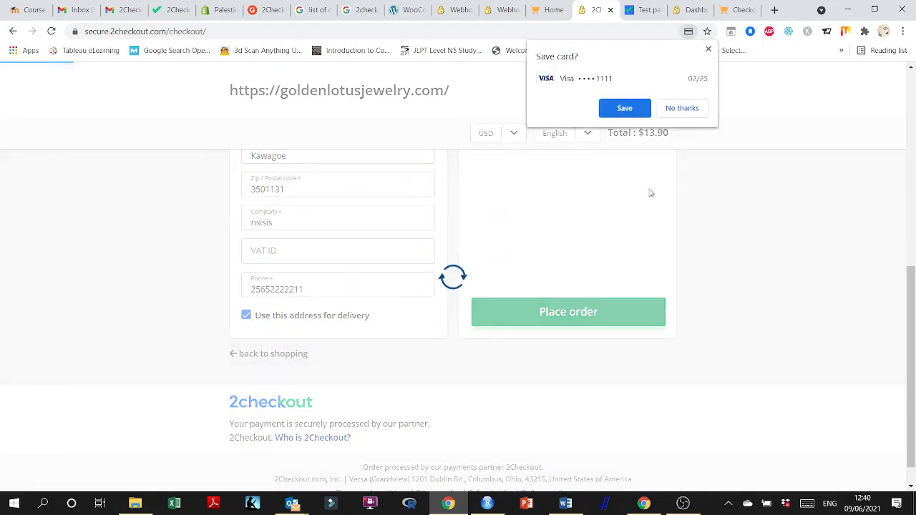
pyautogui.click(681, 108)
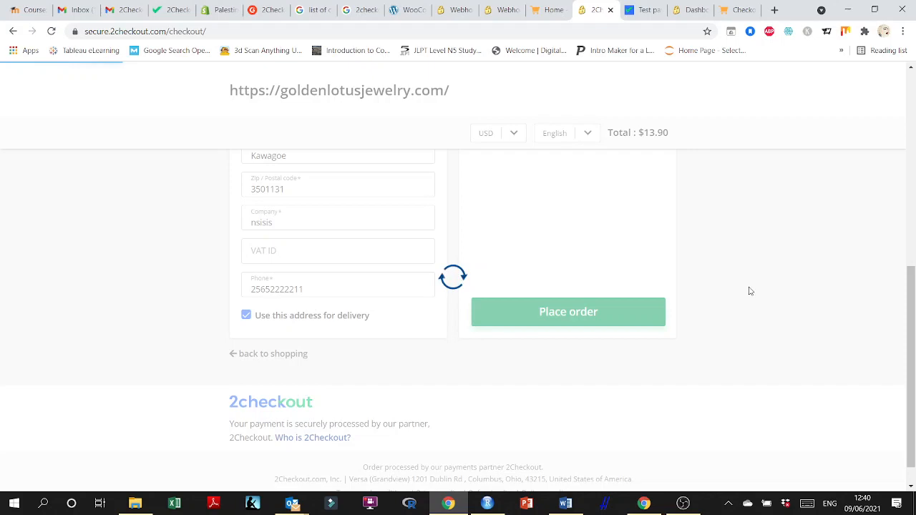
# Review the 2Checkout plugin settings in WordPress and open the WooCommerce Orders page.
pyautogui.click(408, 9)
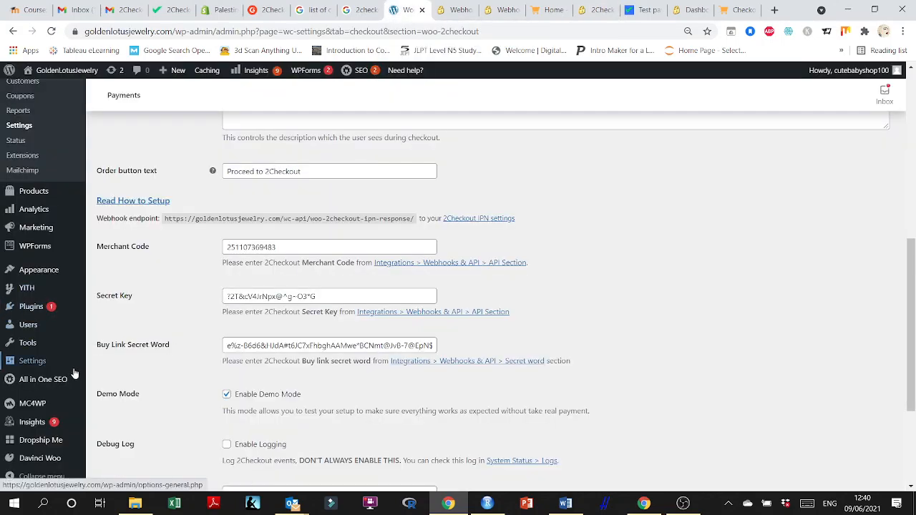
pyautogui.scroll(1, 74, 374)
pyautogui.scroll(-3, 62, 323)
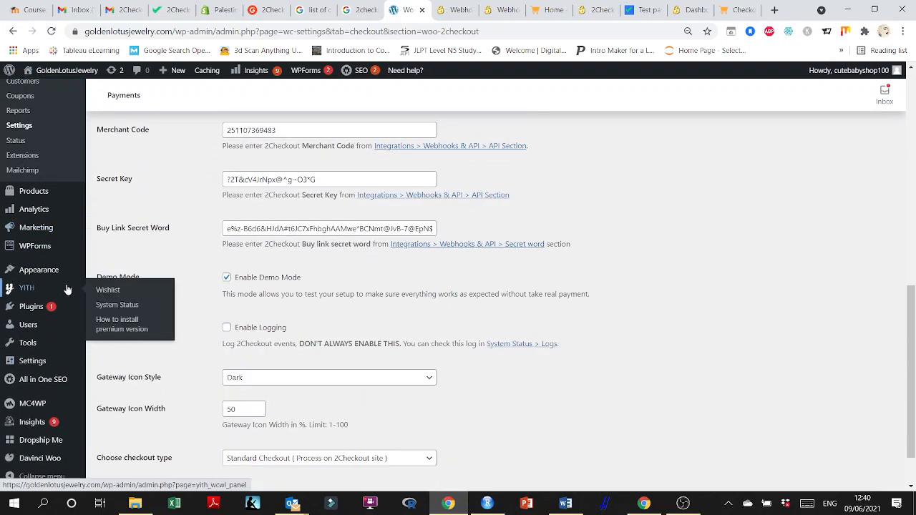
pyautogui.scroll(-1, 70, 390)
pyautogui.scroll(1, 99, 375)
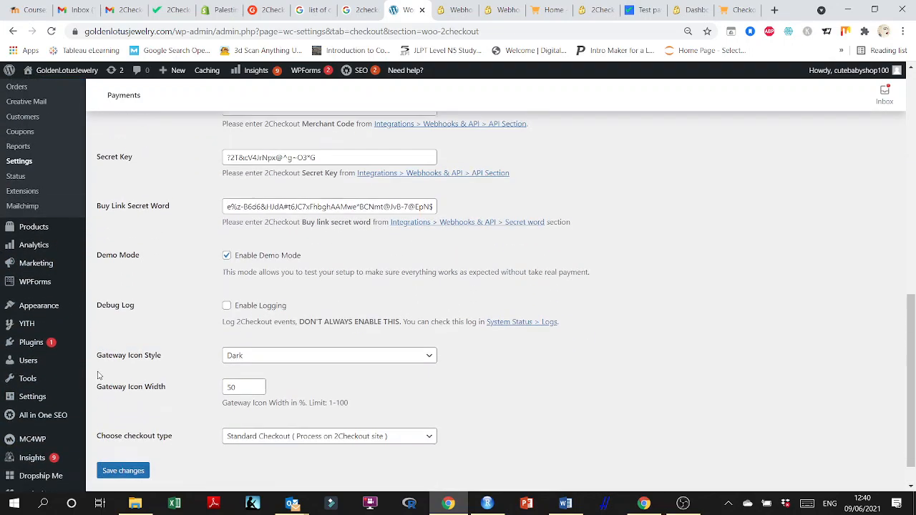
pyautogui.scroll(5, 71, 358)
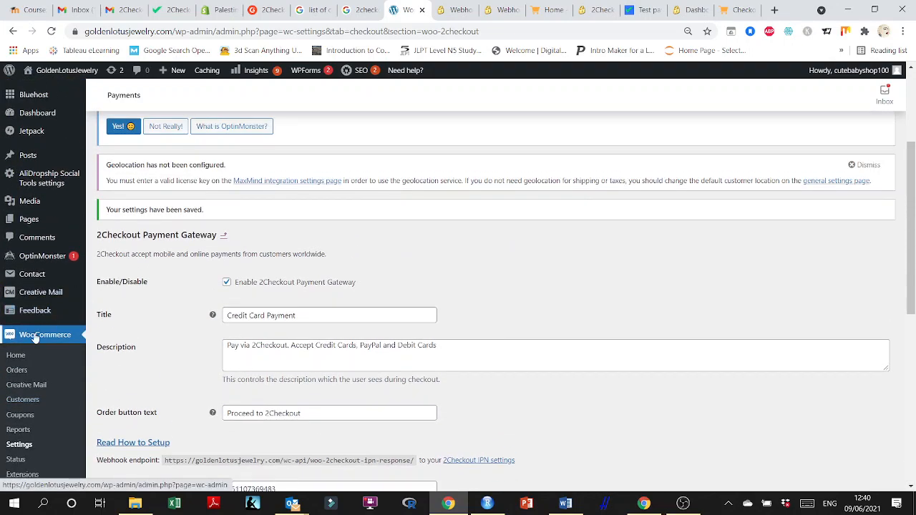
pyautogui.scroll(-1, 34, 337)
pyautogui.click(18, 312)
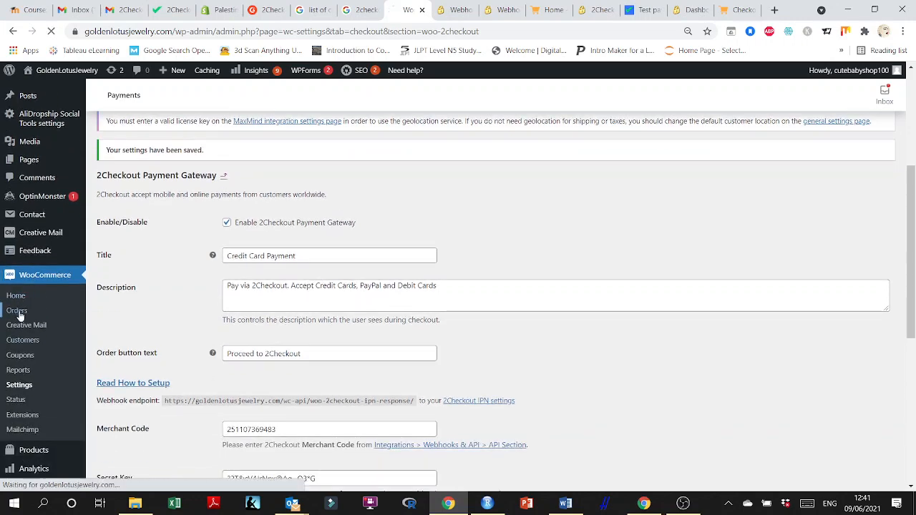
# Close the test cards and store checkout tabs, and review the 2Checkout payment result page.
pyautogui.click(639, 9)
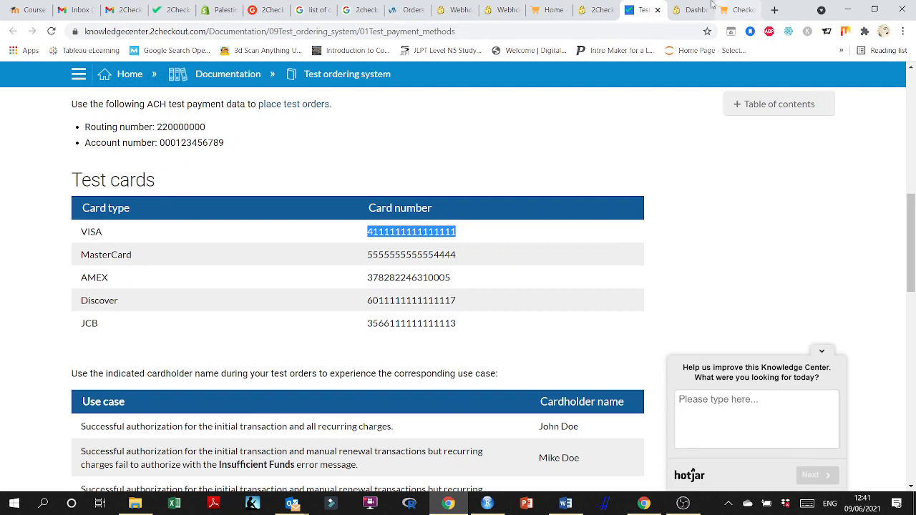
pyautogui.click(657, 11)
pyautogui.click(658, 11)
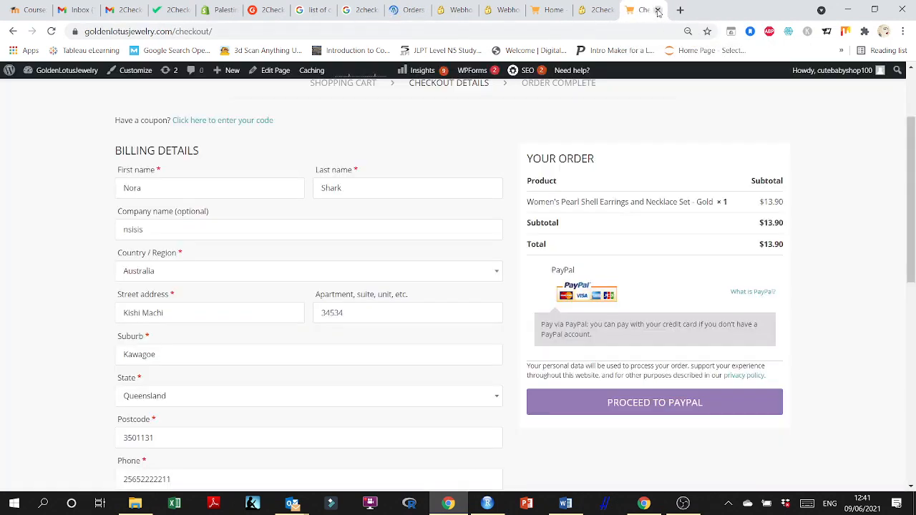
pyautogui.click(657, 10)
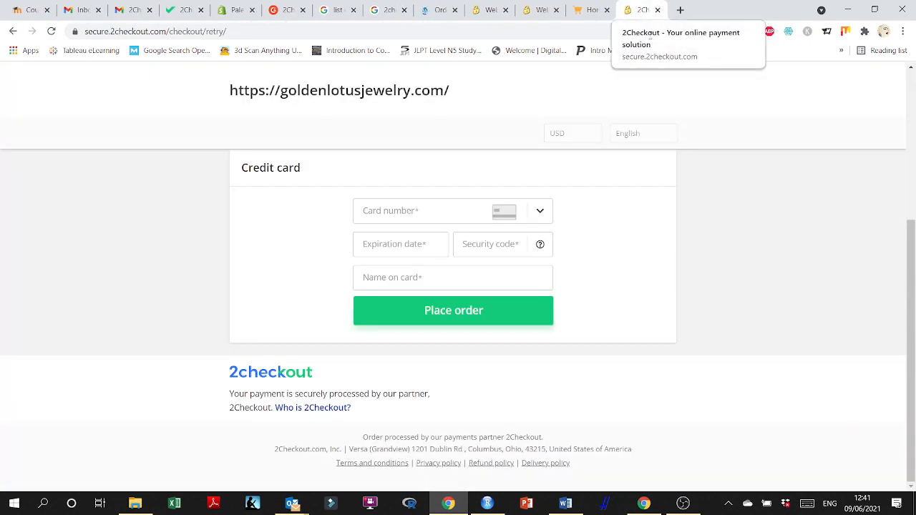
pyautogui.scroll(3, 624, 196)
pyautogui.scroll(1, 623, 195)
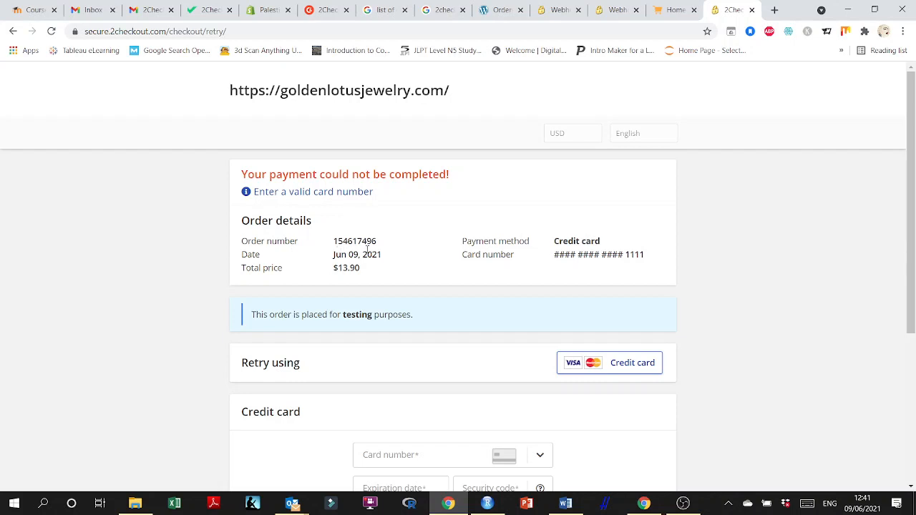
pyautogui.scroll(-4, 407, 250)
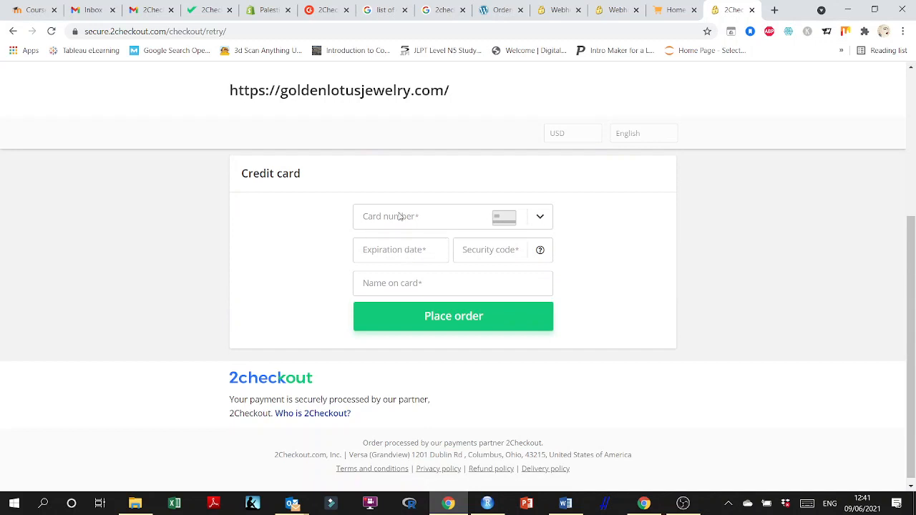
# Close the extra 2Checkout webhook and checkout tabs, returning to the WooCommerce Orders list.
pyautogui.click(500, 10)
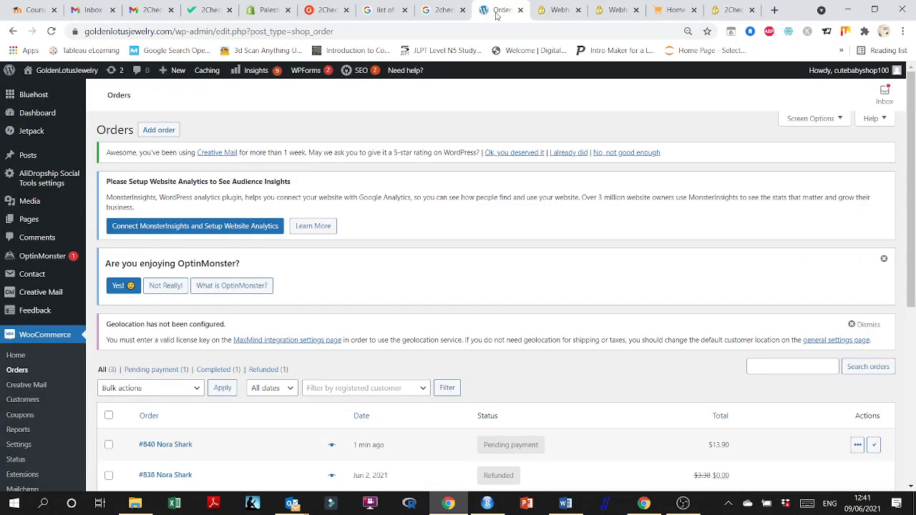
pyautogui.click(565, 10)
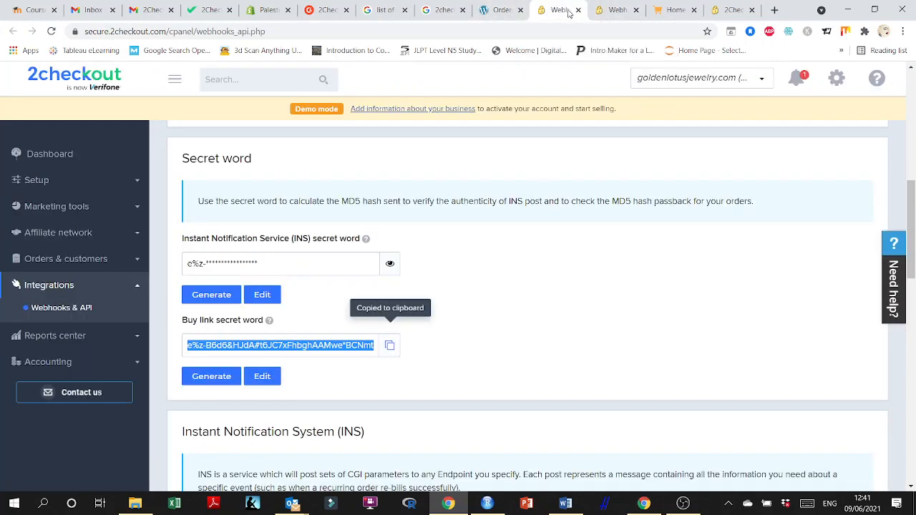
pyautogui.click(578, 10)
pyautogui.click(635, 10)
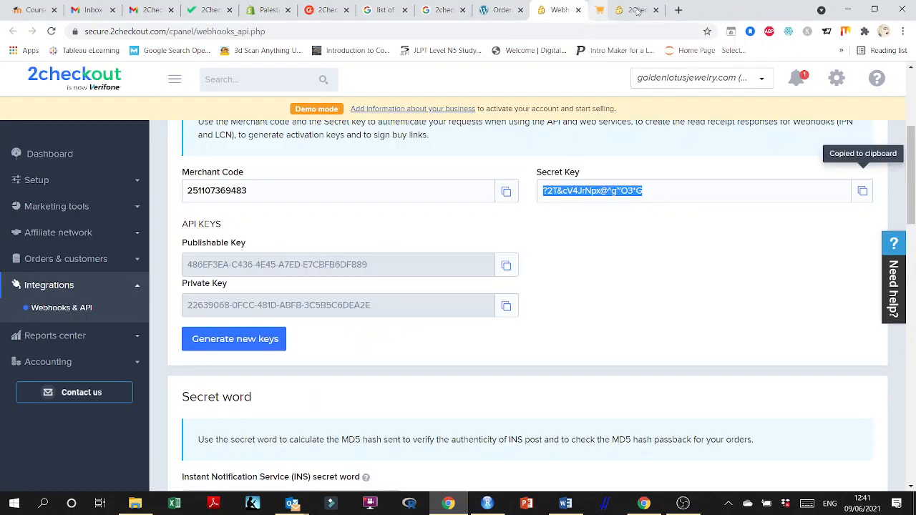
pyautogui.click(637, 10)
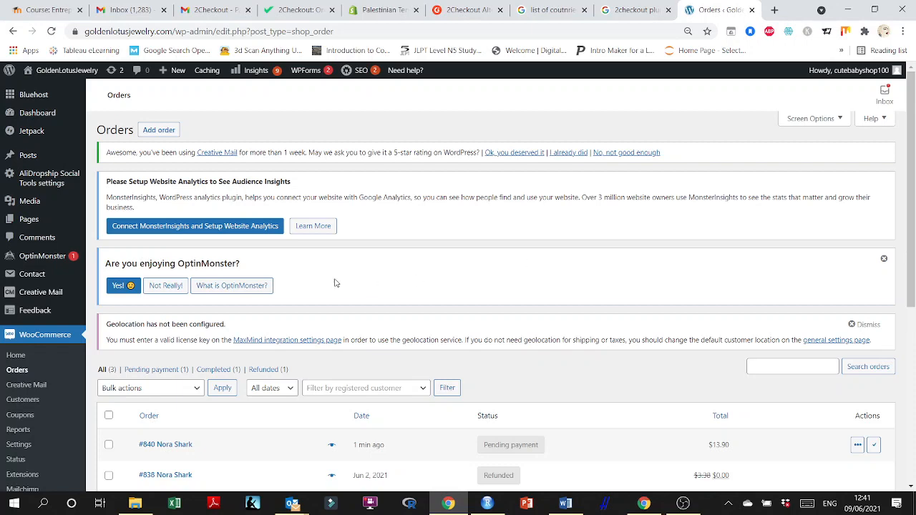
# Review the orders list for the new test order and open the WooCommerce Home page.
pyautogui.scroll(-4, 329, 268)
pyautogui.scroll(3, 327, 283)
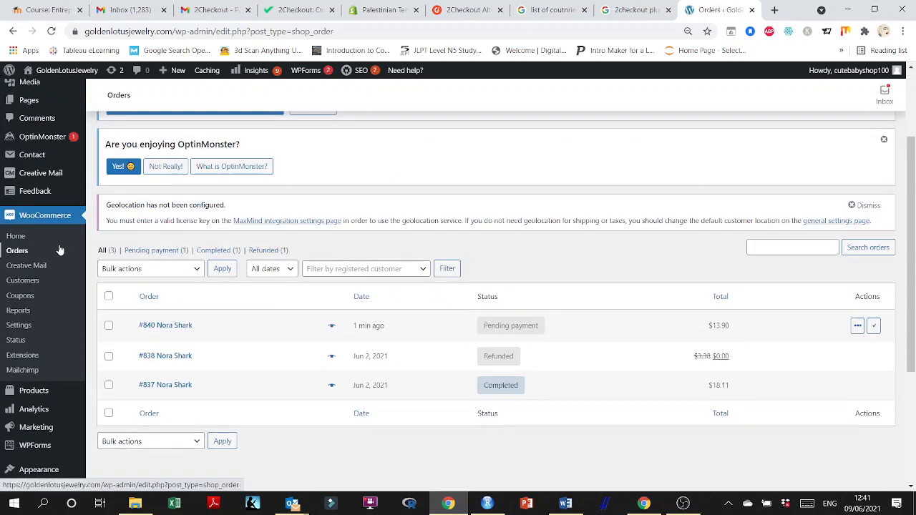
pyautogui.click(30, 217)
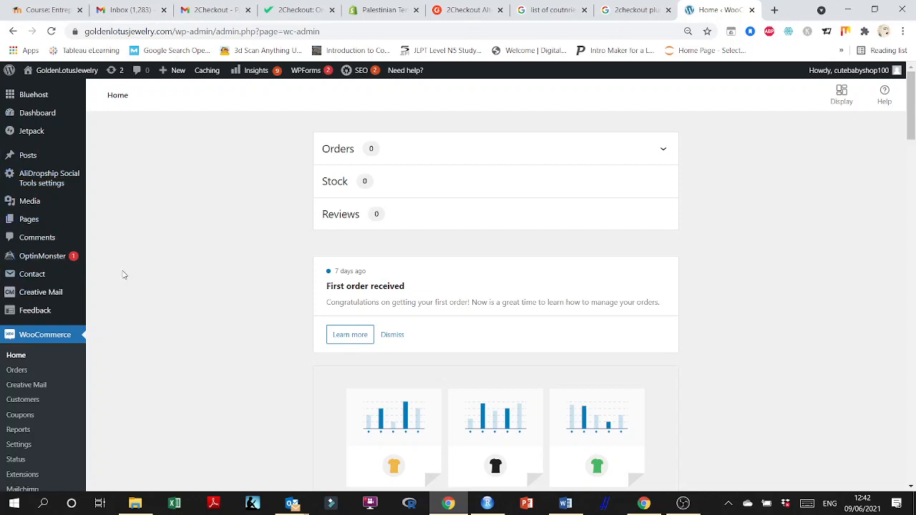
pyautogui.click(667, 10)
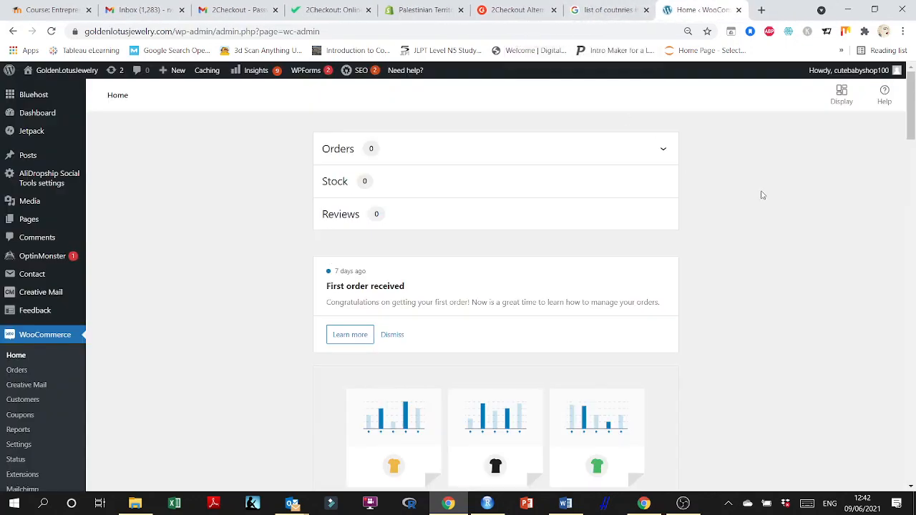
pyautogui.scroll(-3, 744, 232)
pyautogui.scroll(-2, 744, 237)
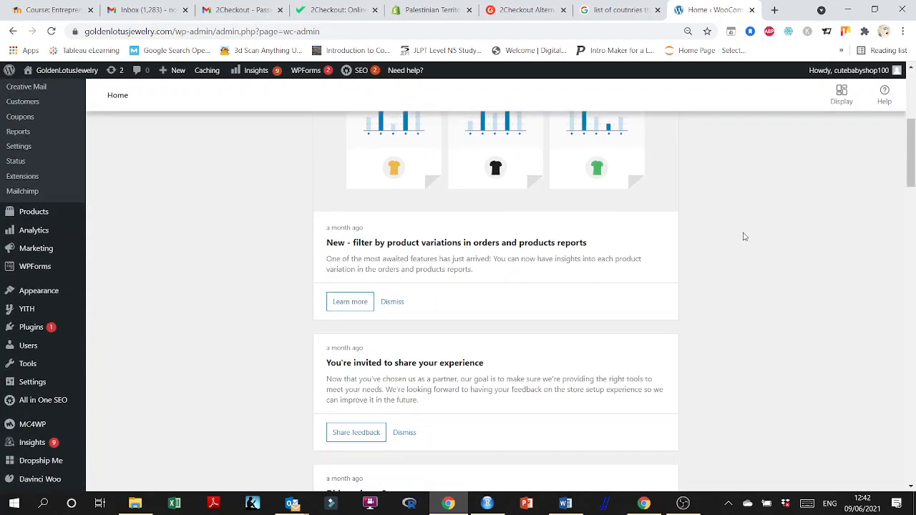
pyautogui.scroll(4, 744, 237)
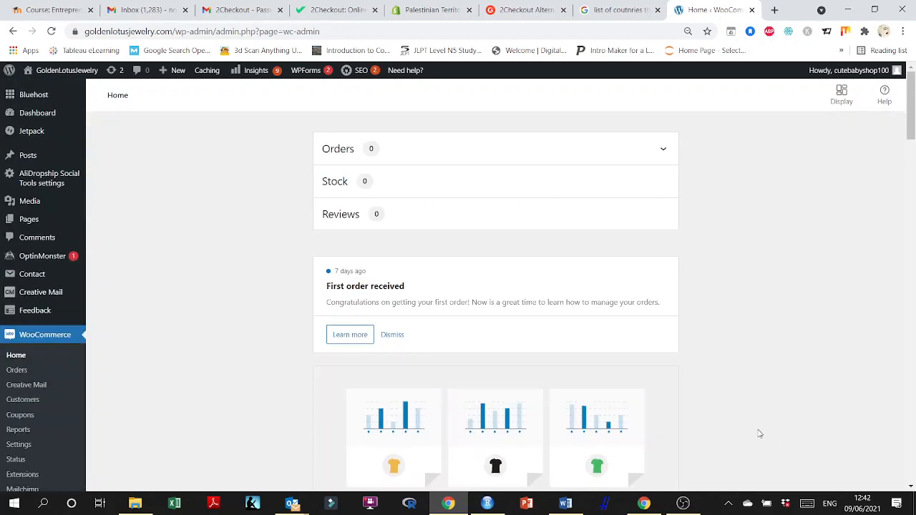
pyautogui.click(686, 501)
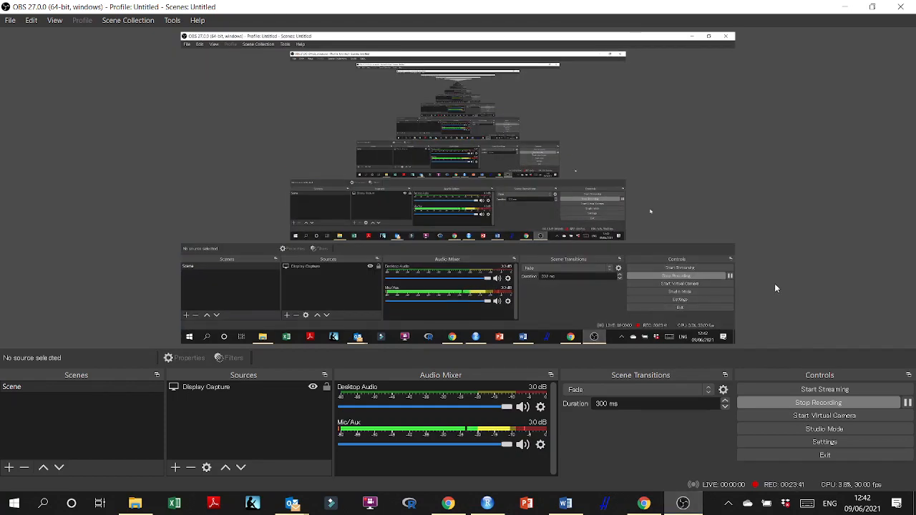
pyautogui.click(862, 6)
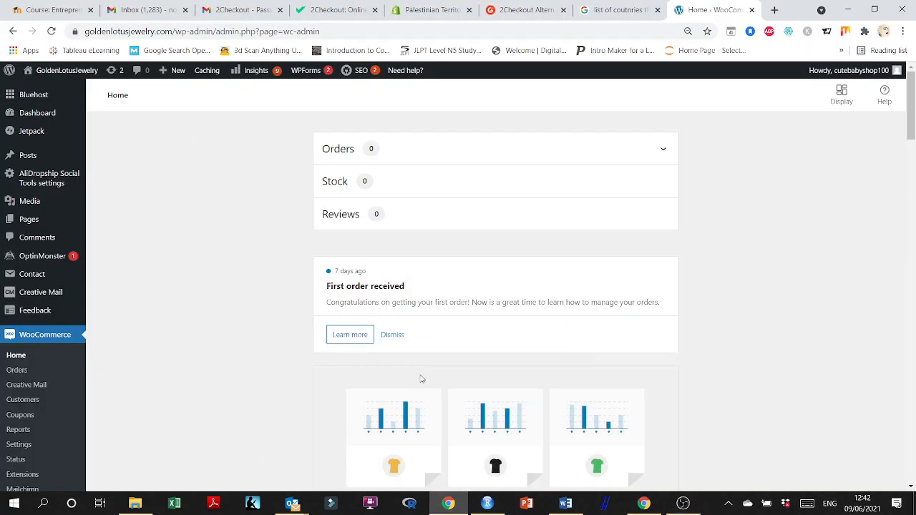
pyautogui.scroll(-3, 217, 342)
pyautogui.scroll(-20, 216, 342)
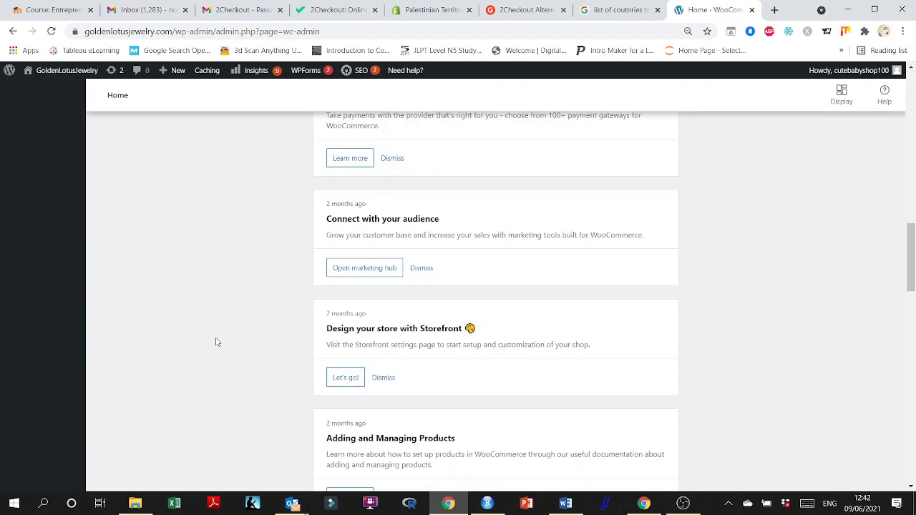
pyautogui.scroll(-6, 216, 342)
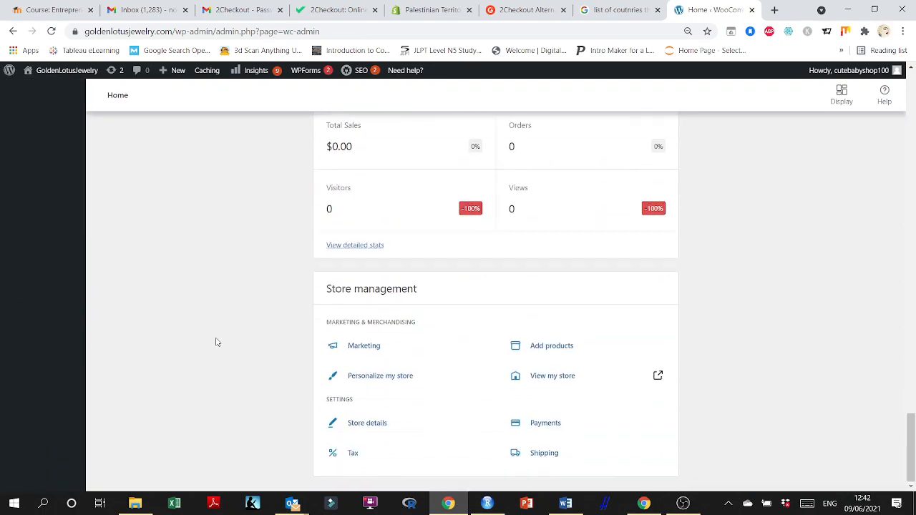
pyautogui.moveTo(913, 439); pyautogui.dragTo(913, 93)
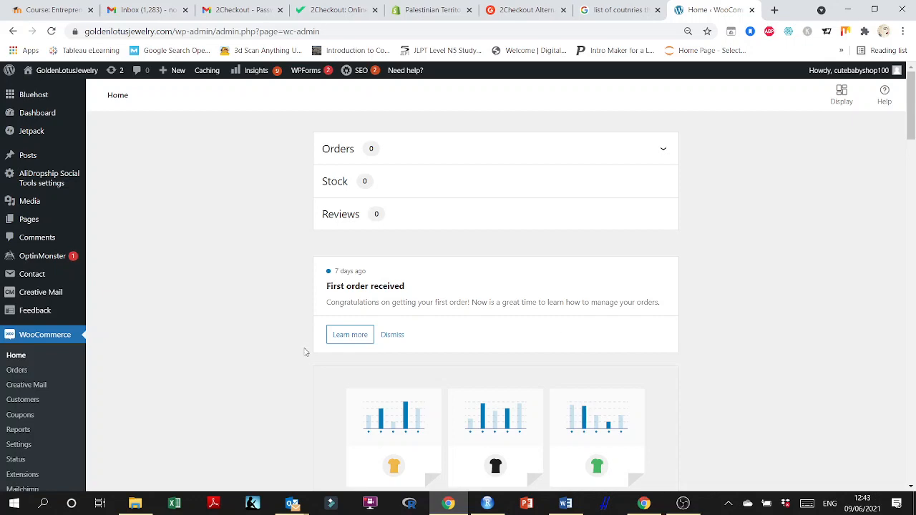
pyautogui.click(644, 504)
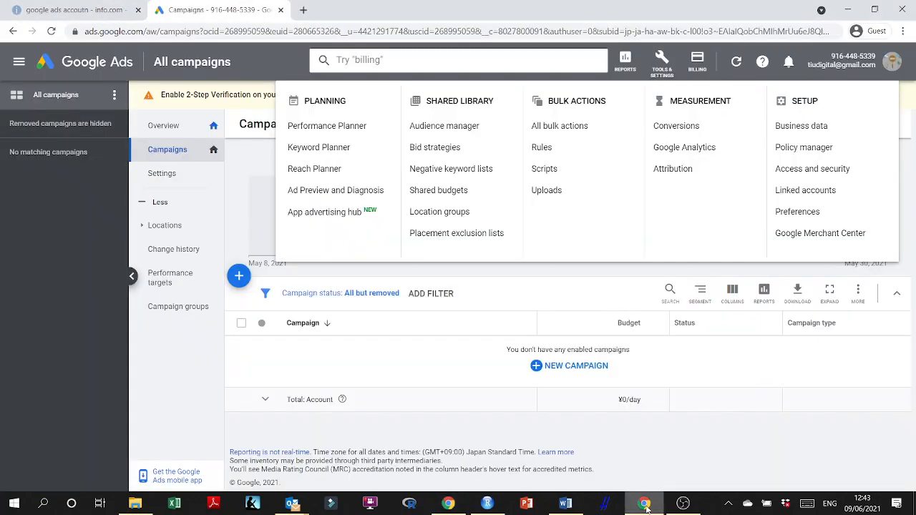
pyautogui.click(644, 504)
pyautogui.click(448, 504)
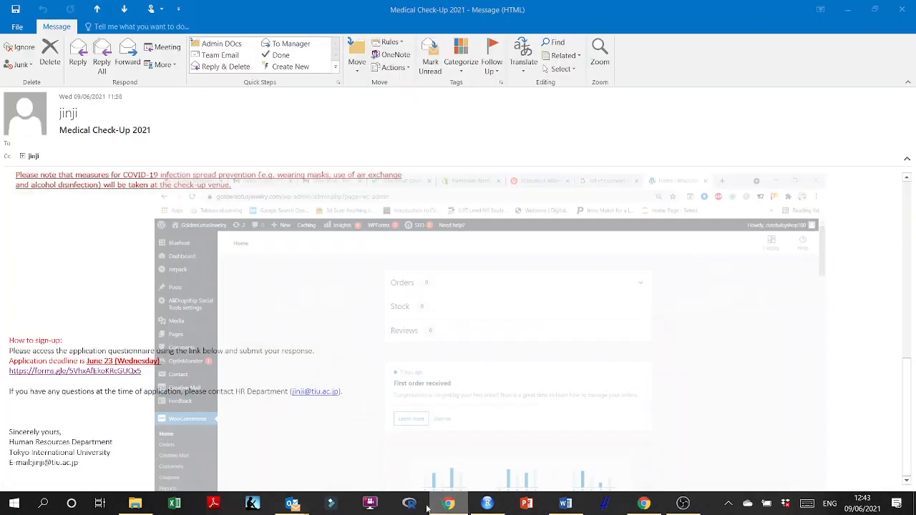
pyautogui.click(448, 504)
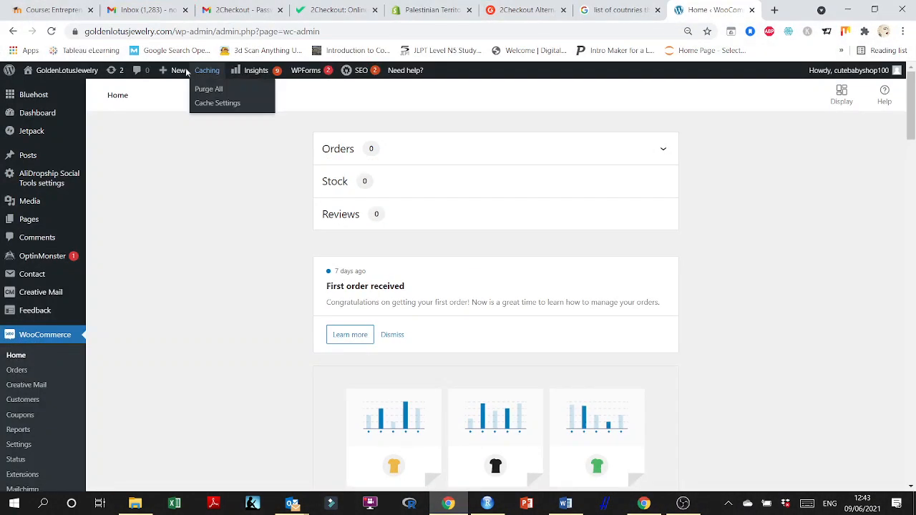
# Switch to the Moodle course tab and open the Presentation Evaluation Rubric from the Midterm Presentations section.
pyautogui.click(74, 17)
pyautogui.scroll(-4, 503, 269)
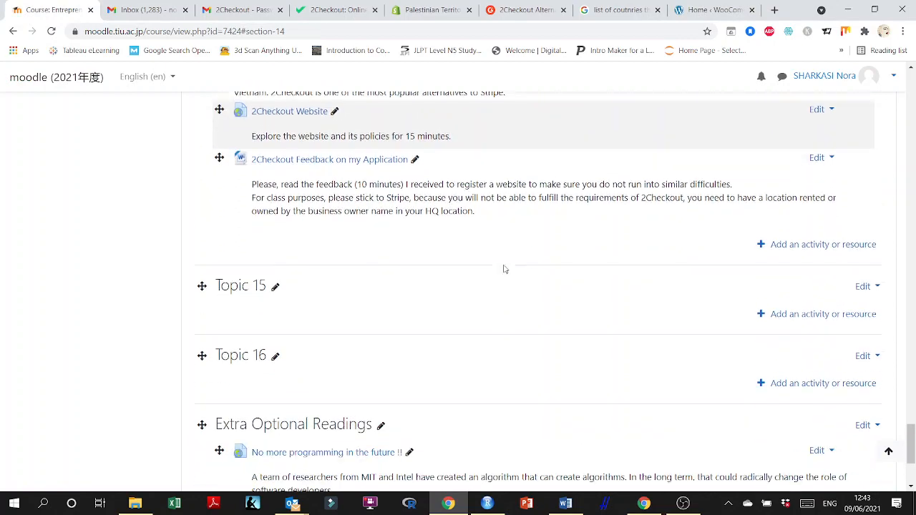
pyautogui.scroll(1, 503, 270)
pyautogui.scroll(12, 503, 269)
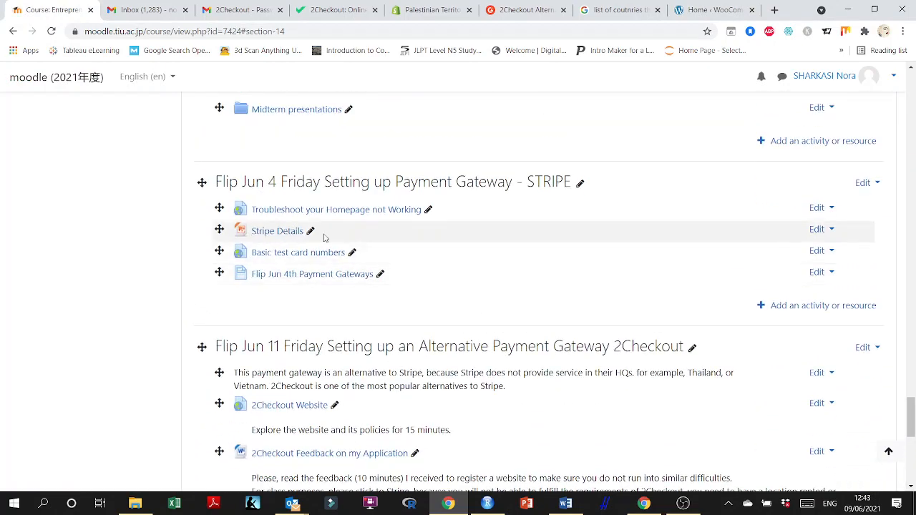
pyautogui.scroll(5, 331, 237)
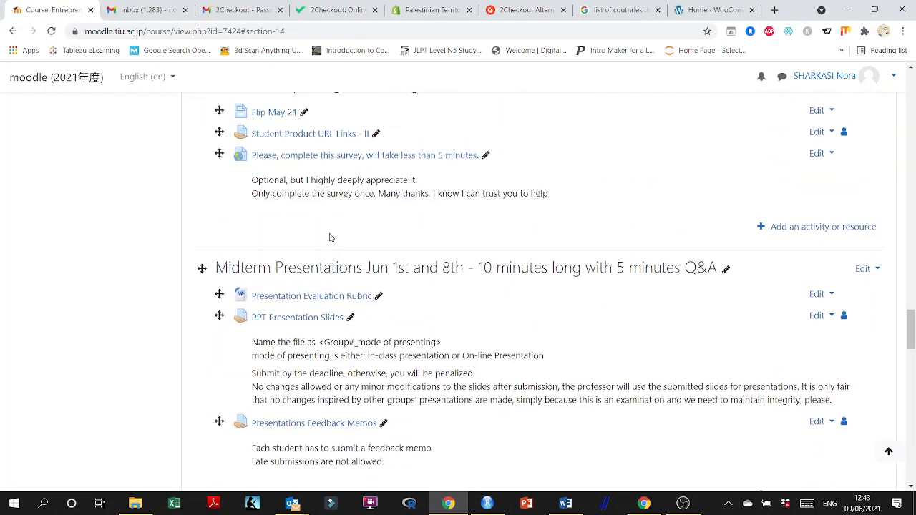
pyautogui.click(292, 297)
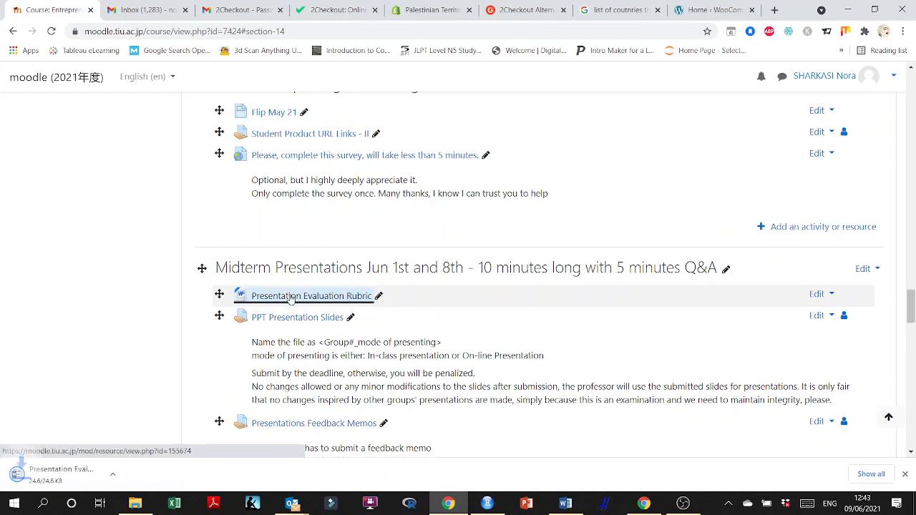
pyautogui.click(63, 475)
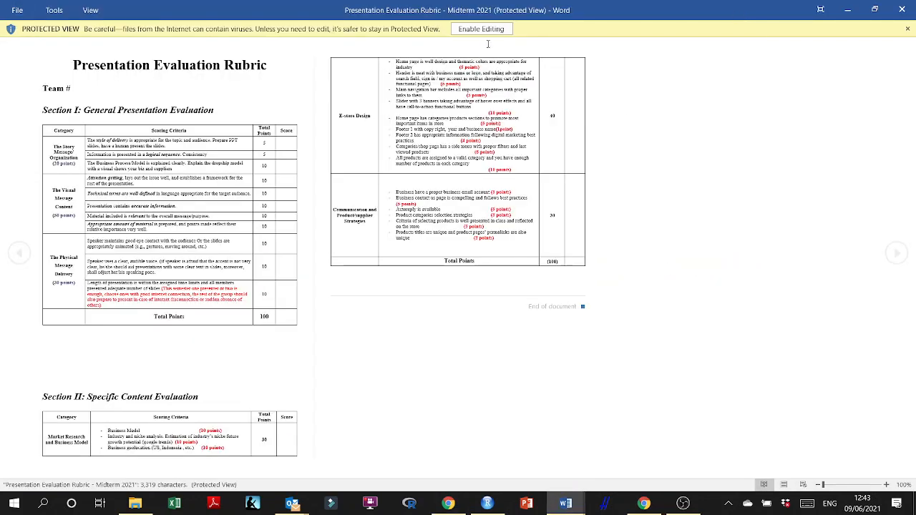
# Enable editing in the rubric document and search it for "competition", then close the search pane.
pyautogui.click(482, 29)
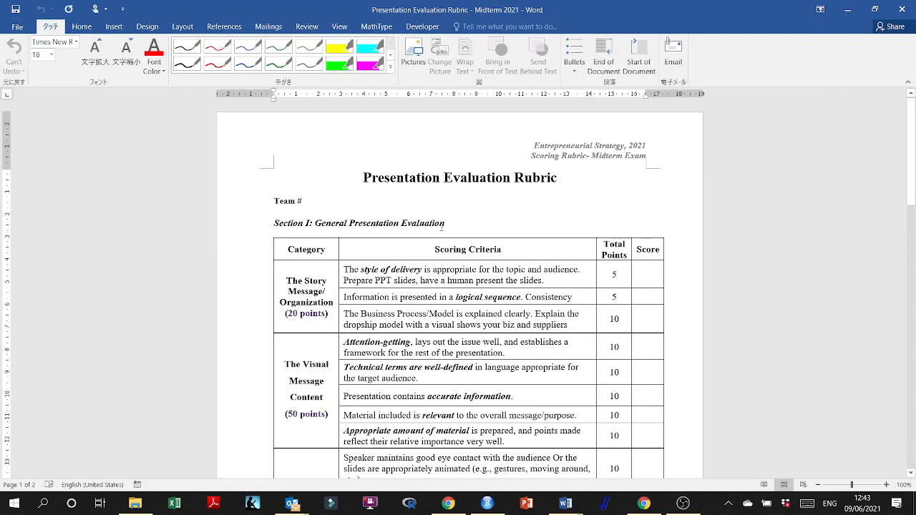
pyautogui.hotkey('ctrl', 'f')
pyautogui.write('competion')
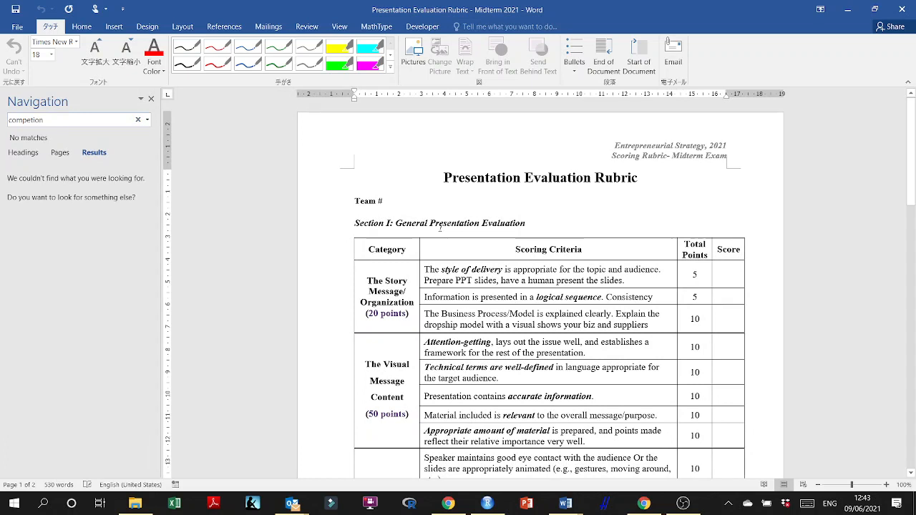
pyautogui.press('BackSpace')
pyautogui.press('BackSpace')
pyautogui.press('BackSpace')
pyautogui.write('ition')
pyautogui.click(90, 118)
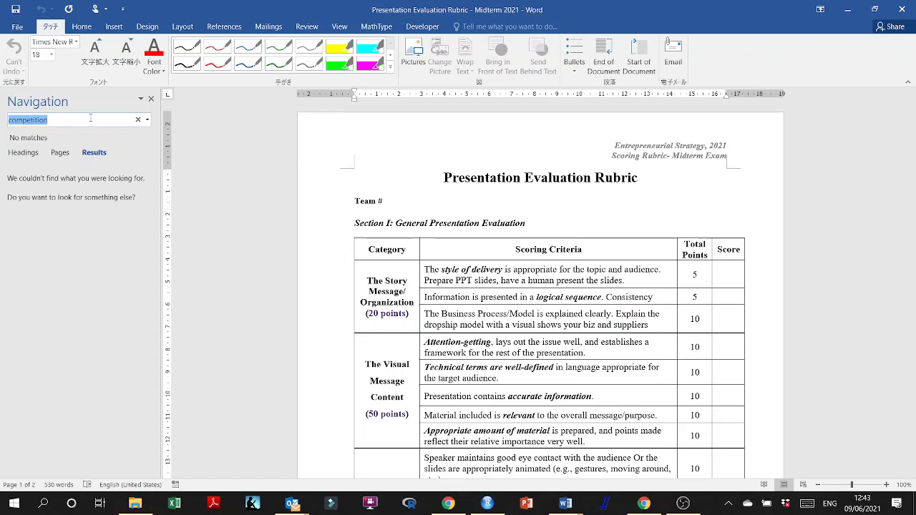
pyautogui.click(151, 99)
# Scroll through both pages of the rubric and close the document.
pyautogui.scroll(-3, 506, 299)
pyautogui.scroll(-20, 505, 299)
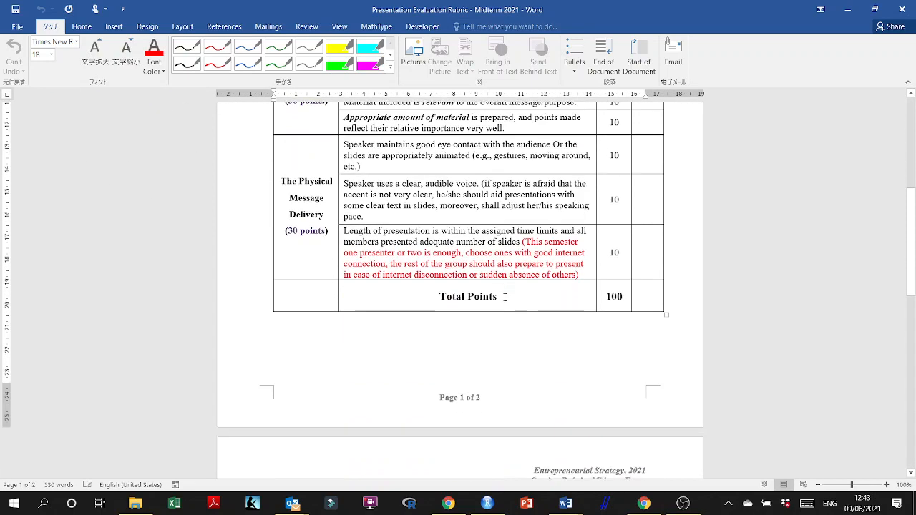
pyautogui.scroll(-3, 508, 299)
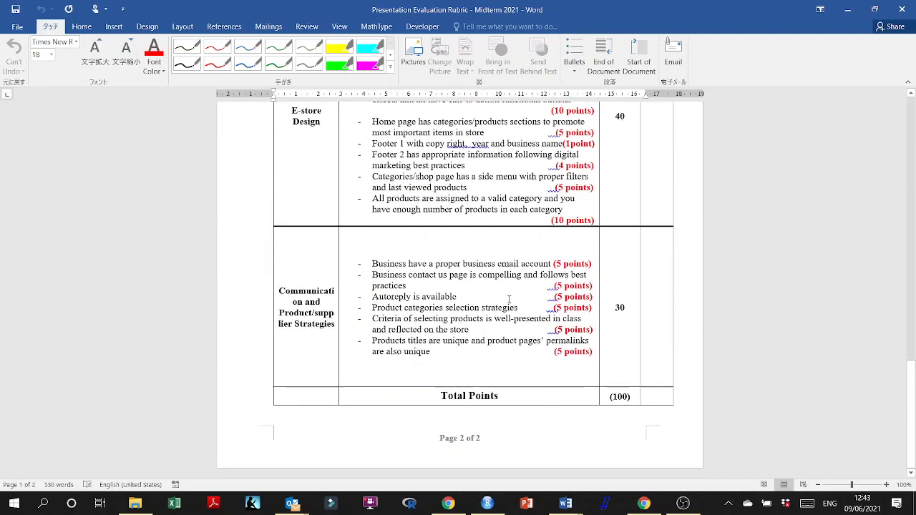
pyautogui.scroll(12, 656, 250)
pyautogui.scroll(15, 656, 249)
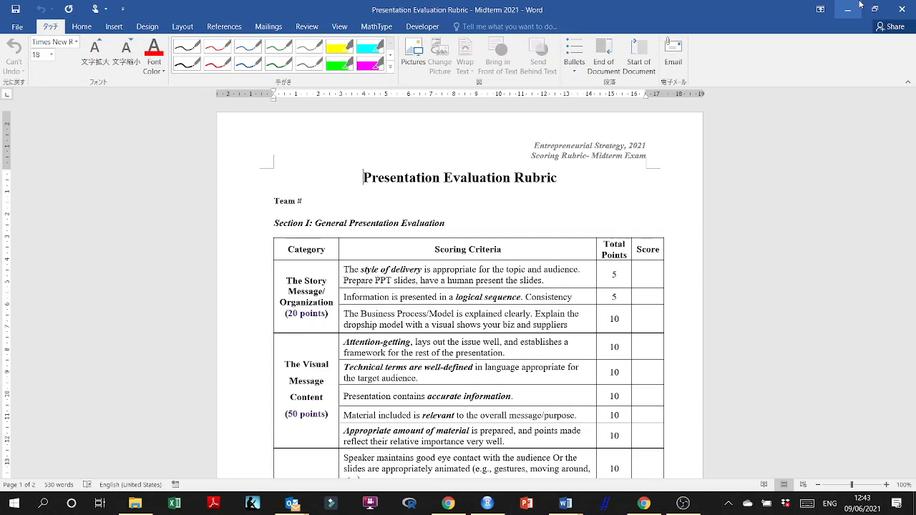
pyautogui.click(903, 10)
pyautogui.click(903, 10)
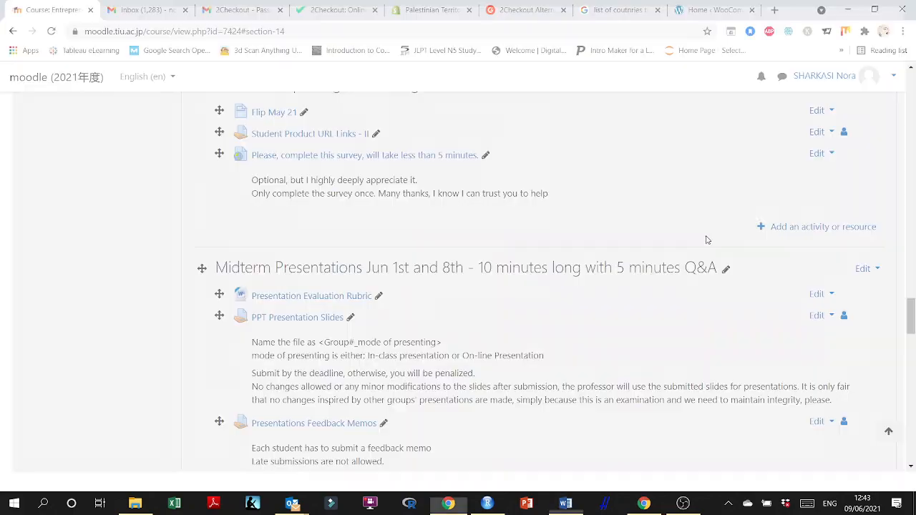
# Review the Flip Jun 11 2Checkout section of the Moodle course page.
pyautogui.scroll(-15, 426, 307)
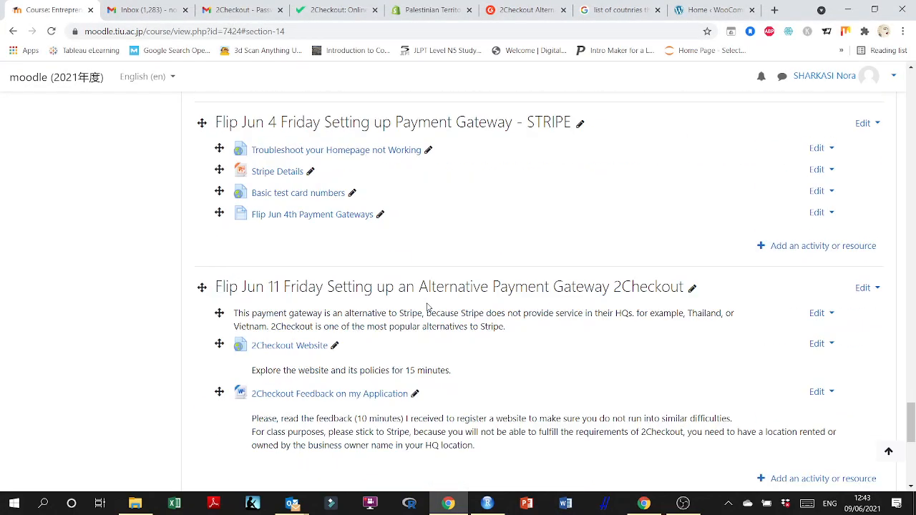
pyautogui.scroll(-5, 428, 307)
pyautogui.scroll(6, 427, 307)
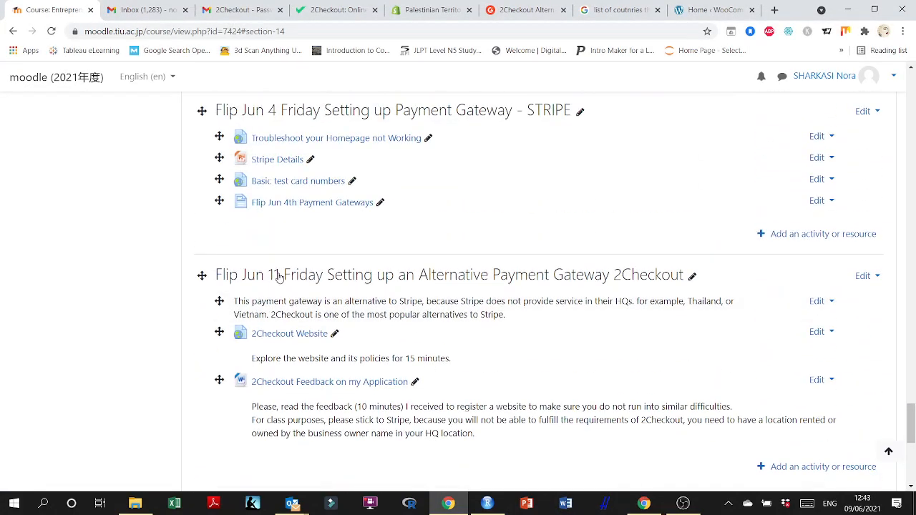
pyautogui.scroll(-1, 279, 277)
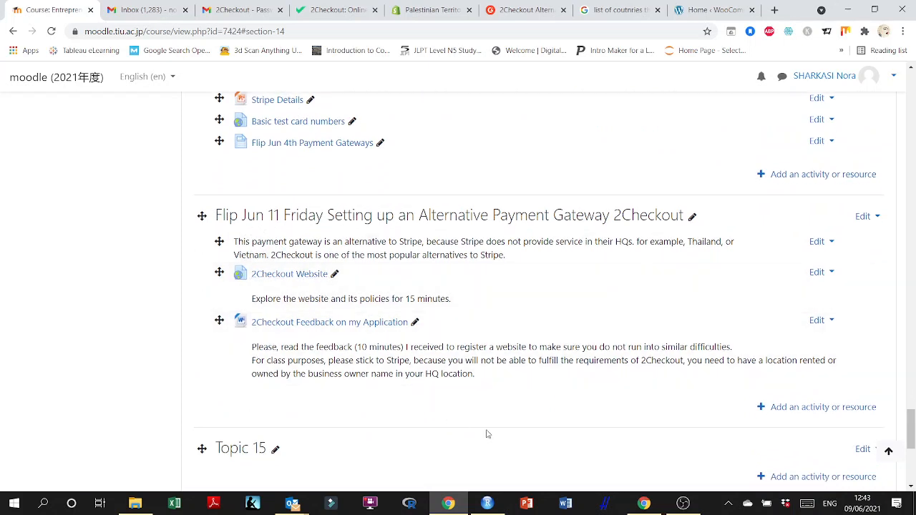
pyautogui.moveTo(640, 507)
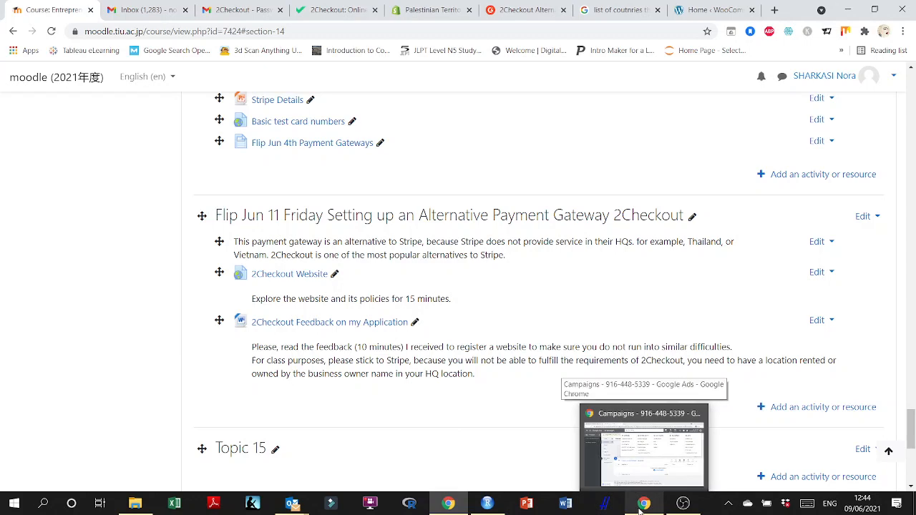
pyautogui.click(700, 414)
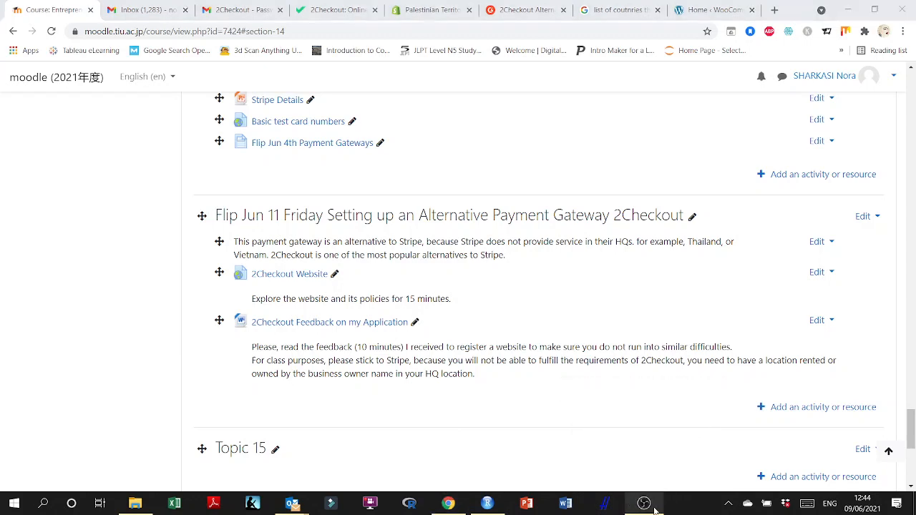